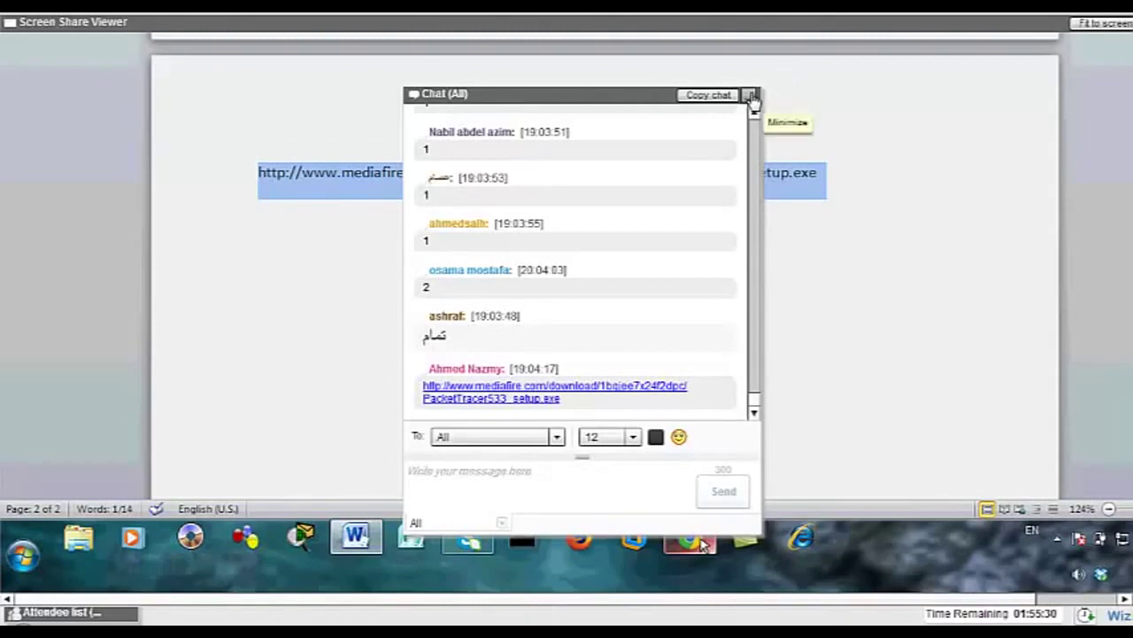
# Step: Close the chat popup and write the formula '2 h - 2' on a new line beneath Hosts = 5000
pyautogui.click(751, 95)
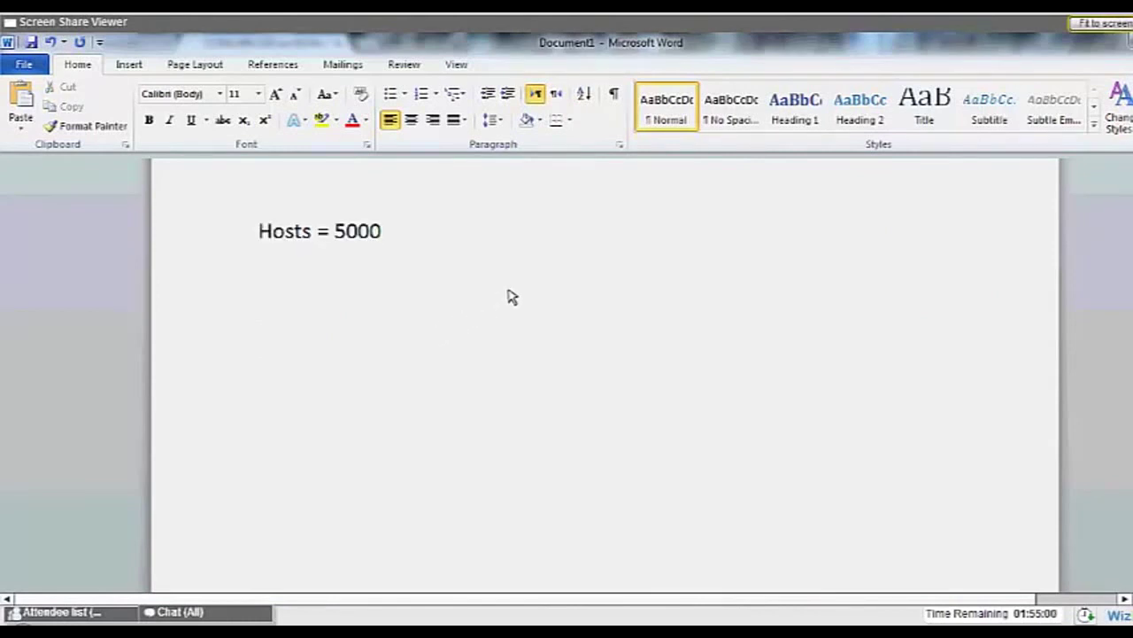
pyautogui.press('Return')
pyautogui.press('Return')
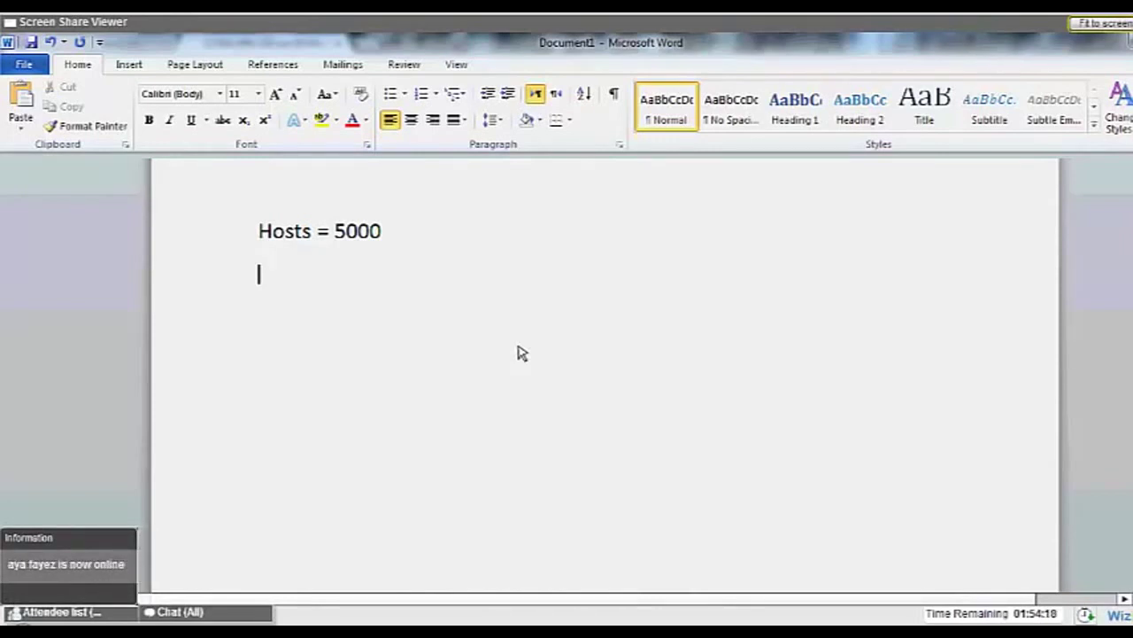
pyautogui.write('2 h')
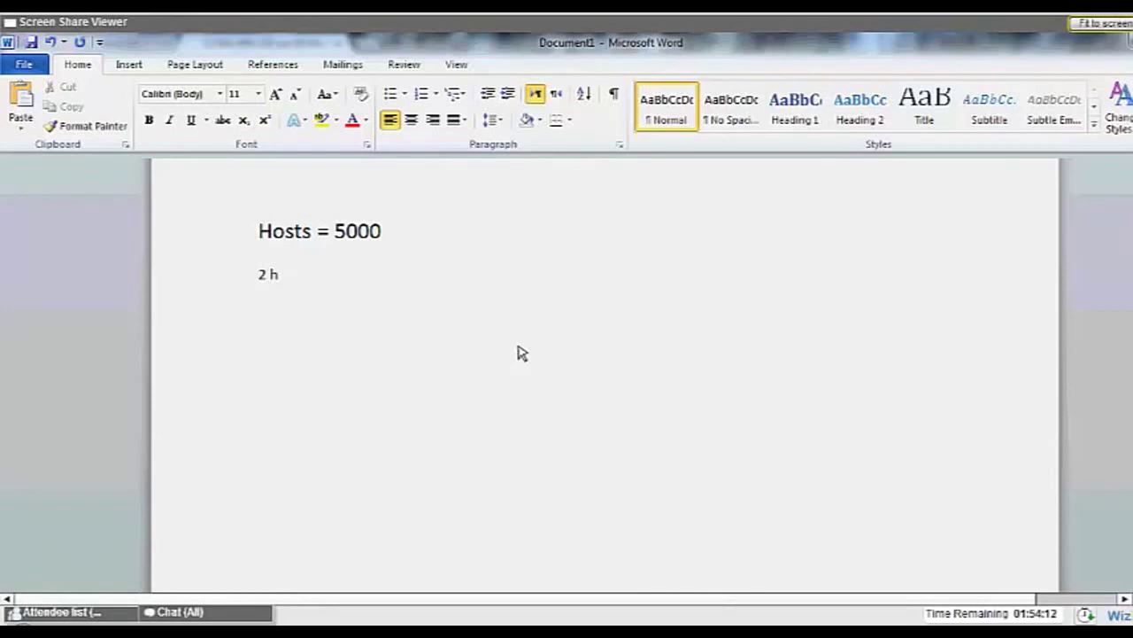
pyautogui.write('- 2')
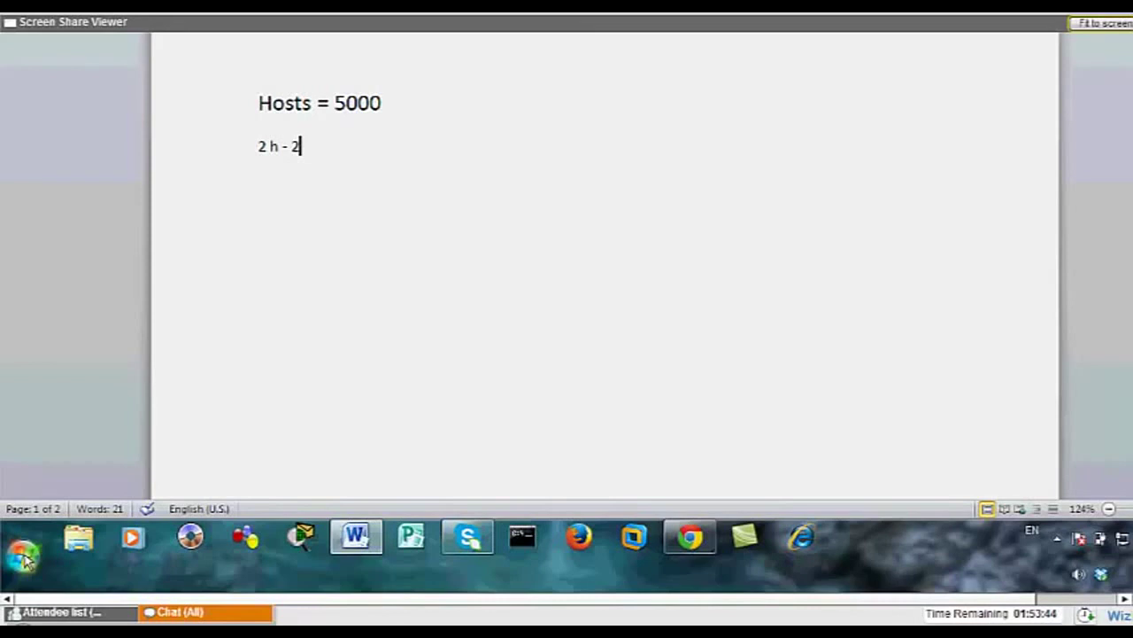
# Step: Calculate 2 to the power 13 in Calculator's scientific mode, then return to Word
pyautogui.click(24, 558)
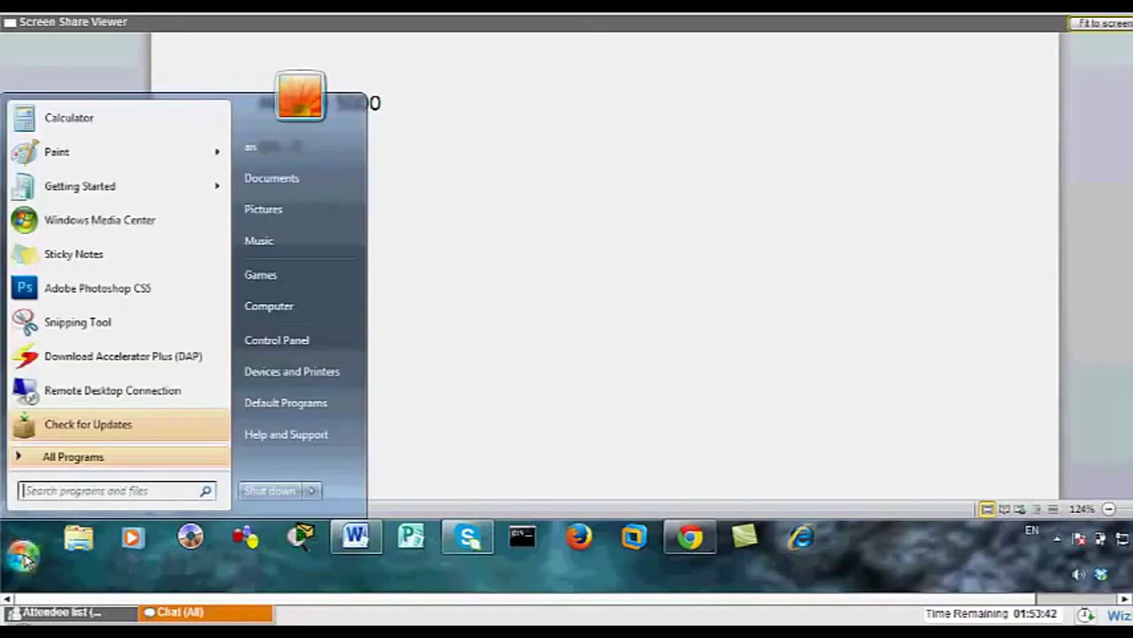
pyautogui.click(68, 116)
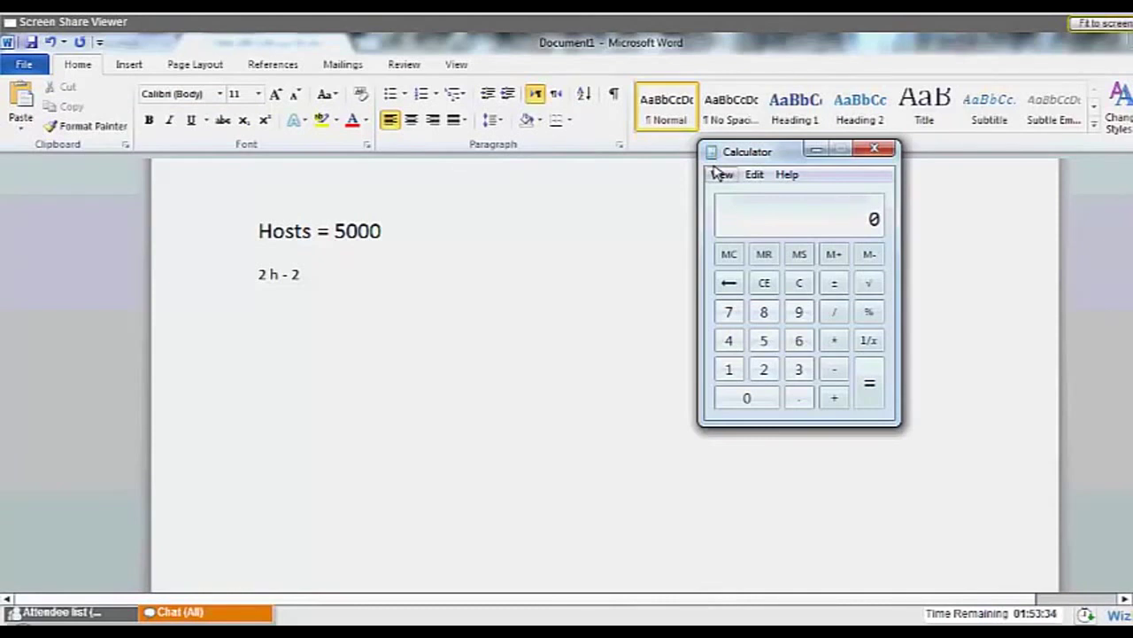
pyautogui.hotkey('alt', '2')
pyautogui.press('2')
pyautogui.press('y')
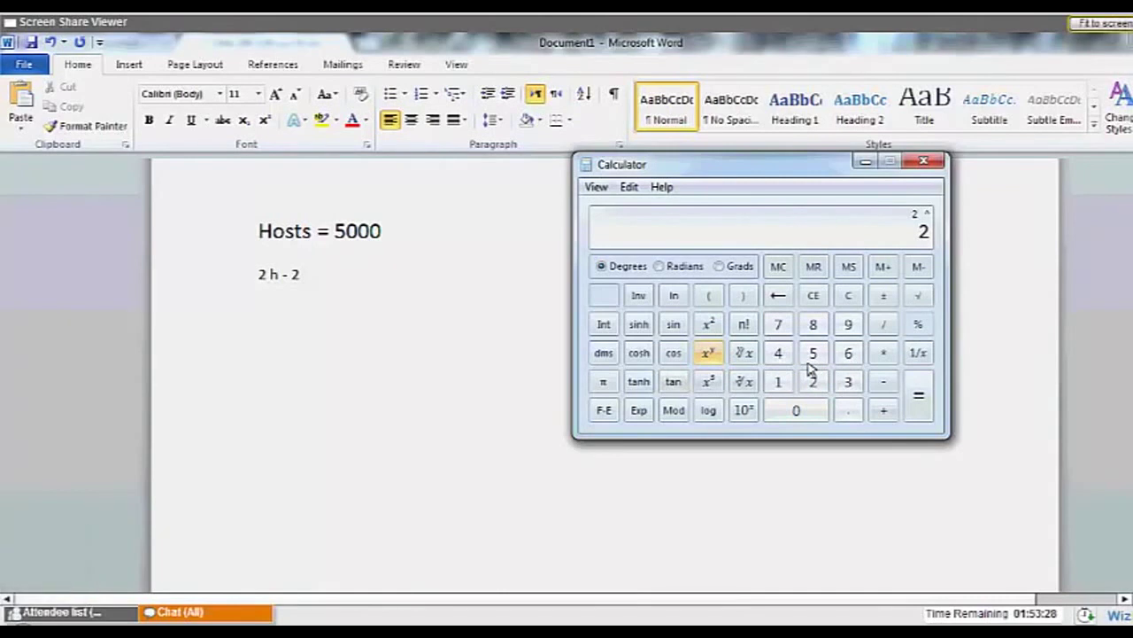
pyautogui.press('1')
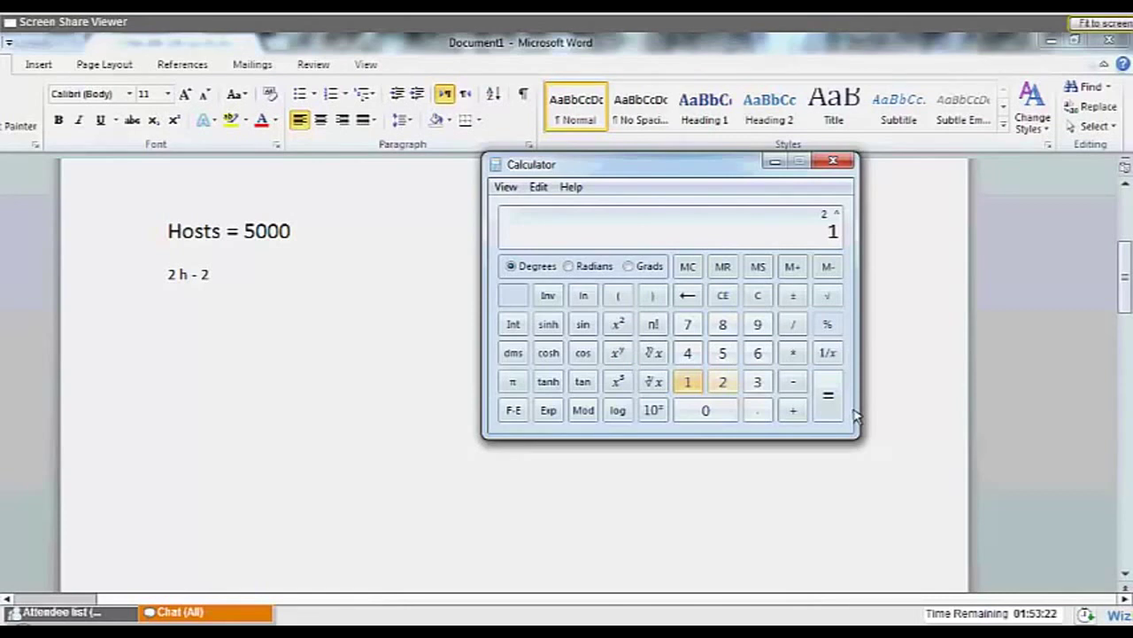
pyautogui.write('3')
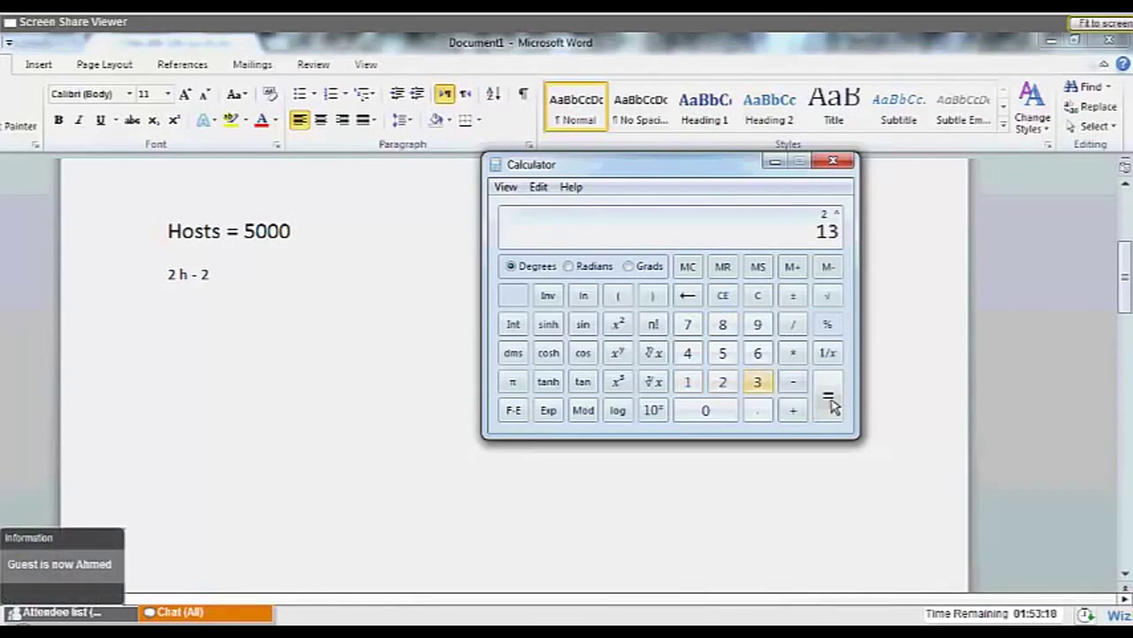
pyautogui.hotkey('alt', 'Tab')
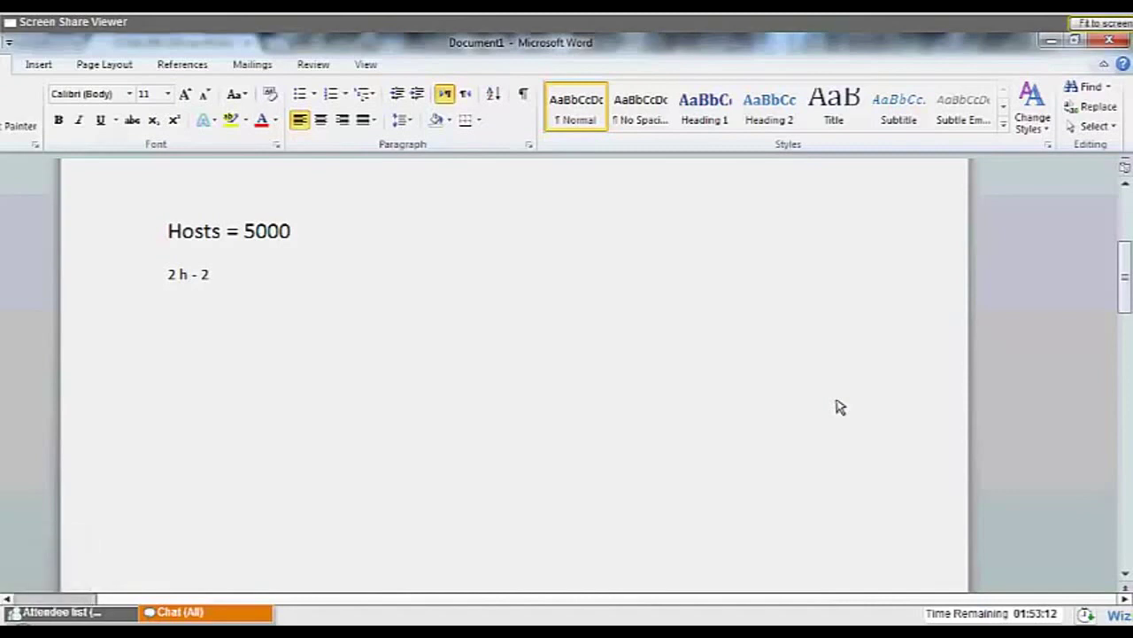
# Step: Type the right-aligned mask 11111111.11111111.11100000.00000000 and begin its decimal form 255.255. below it
pyautogui.hotkey('ctrl', 'r')
pyautogui.write('0000000000000')
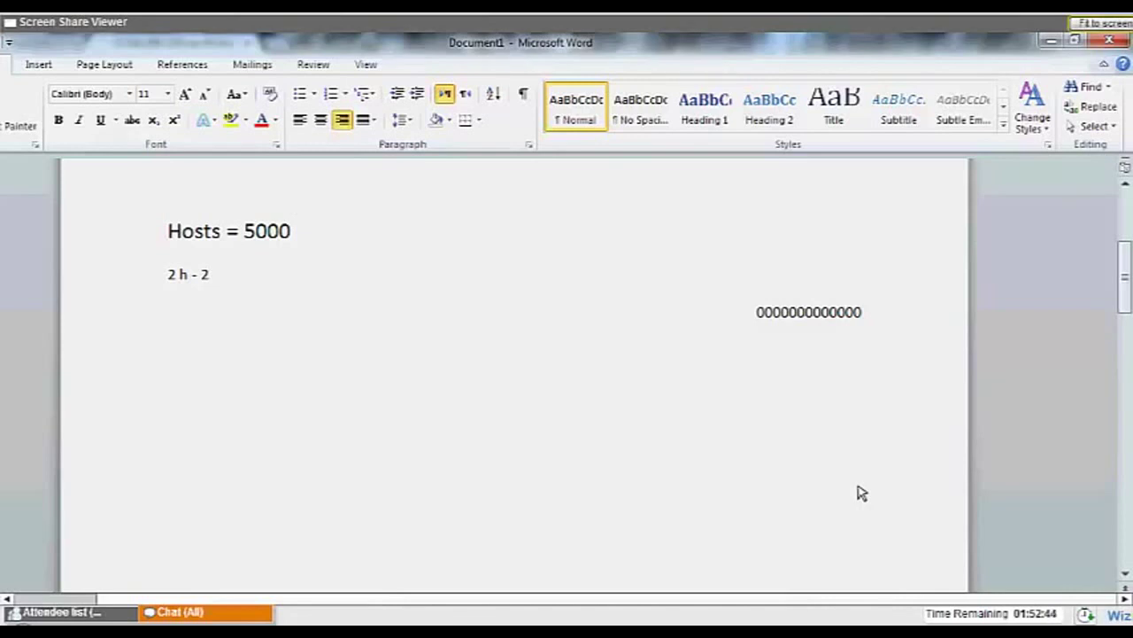
pyautogui.write('111111111111')
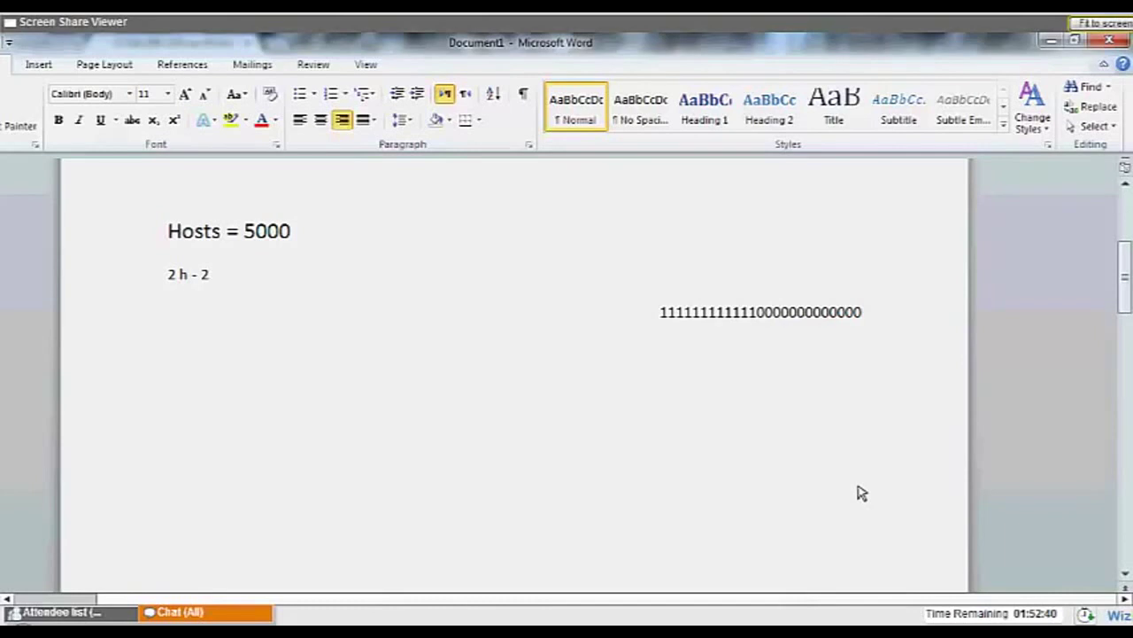
pyautogui.write('1111111')
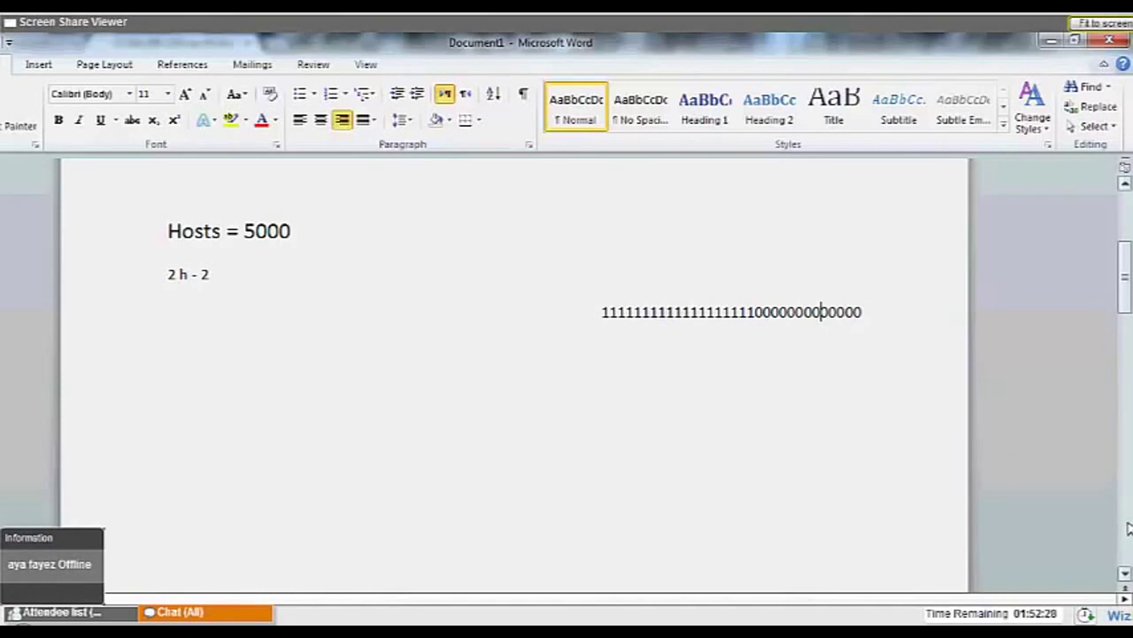
pyautogui.write('.')
pyautogui.press('Left')
pyautogui.press('Left')
pyautogui.press('Left')
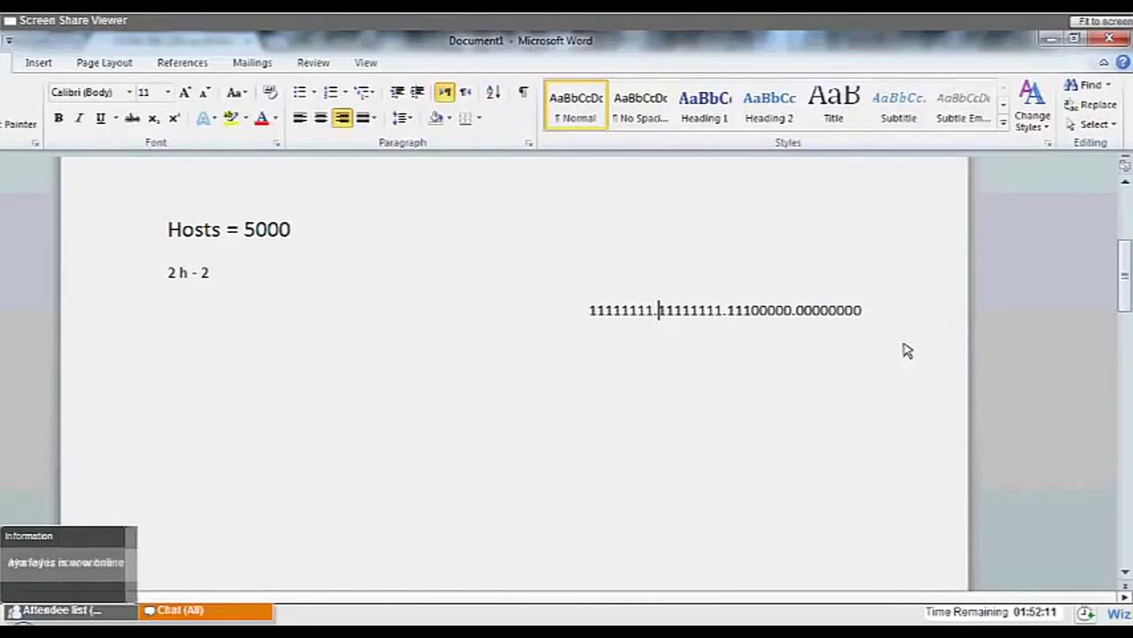
pyautogui.write('255')
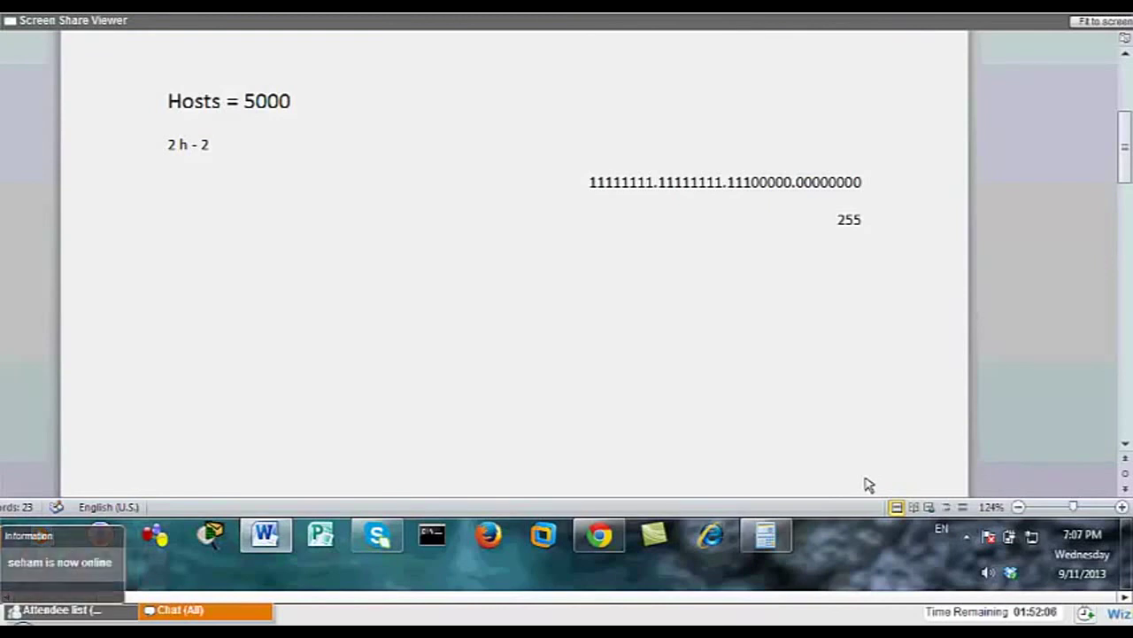
pyautogui.write('.255.')
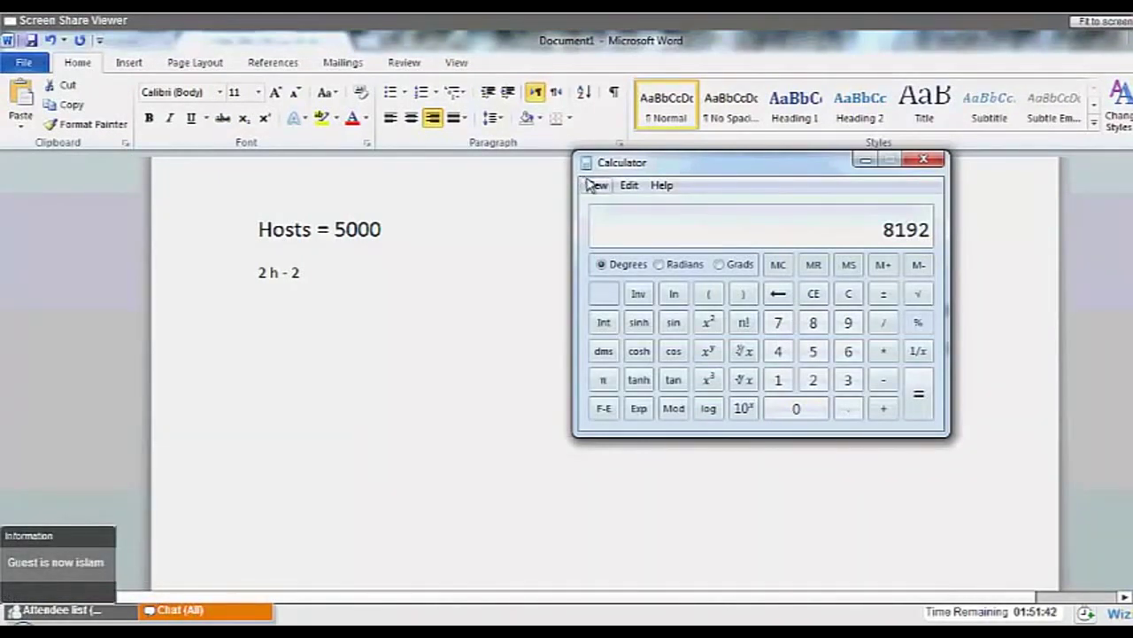
# Step: Convert binary 11100000 to decimal 224 in Calculator's Programmer mode
pyautogui.hotkey('alt', '3')
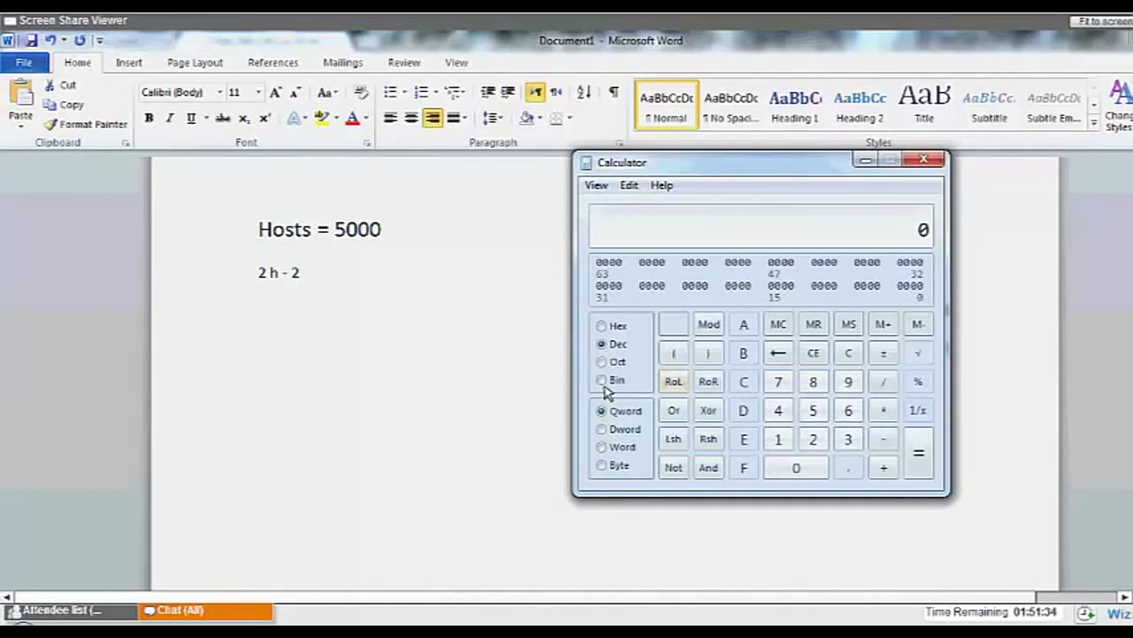
pyautogui.click(602, 380)
pyautogui.moveTo(673, 163); pyautogui.dragTo(602, 245)
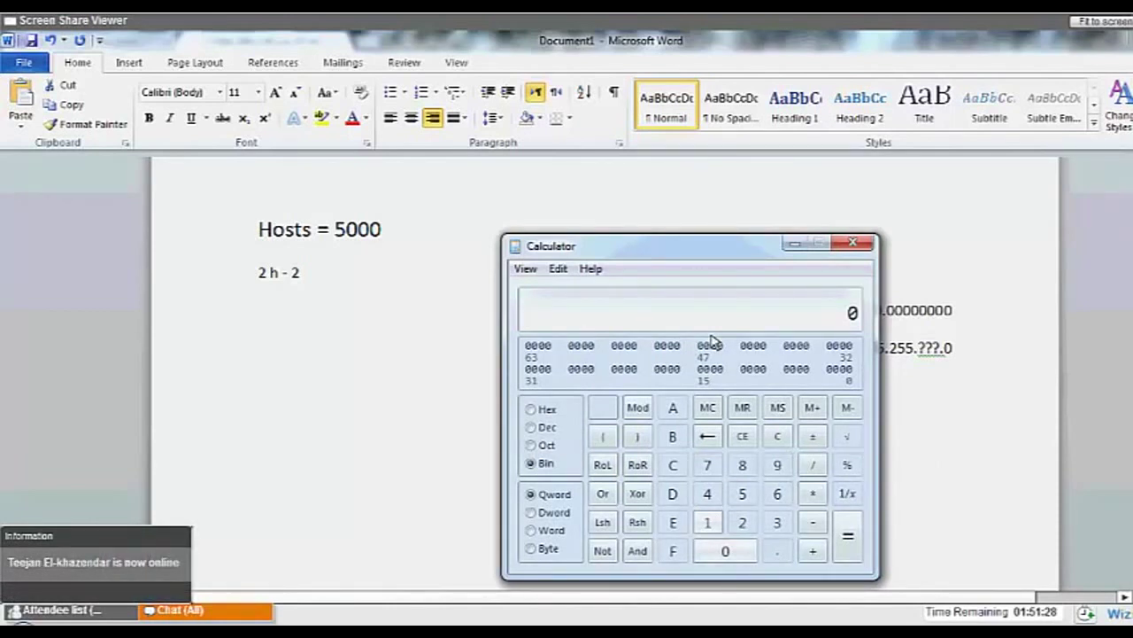
pyautogui.write('11100000')
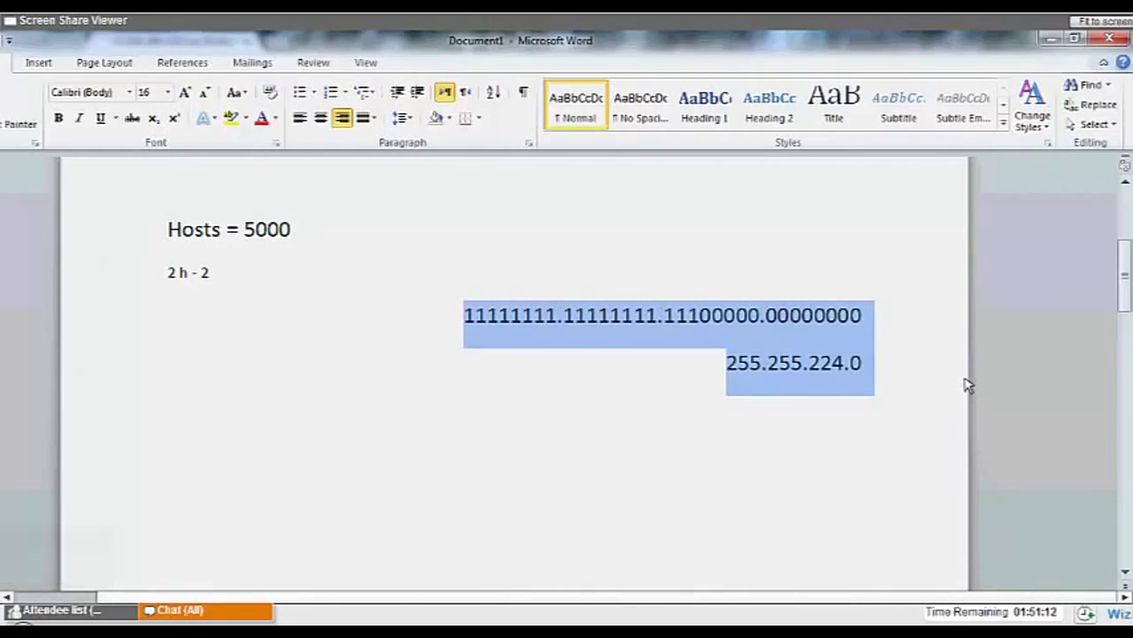
# Step: Type the IP address 128.100.100.55 on a right-aligned line under 255.255.224.0
pyautogui.click(878, 397)
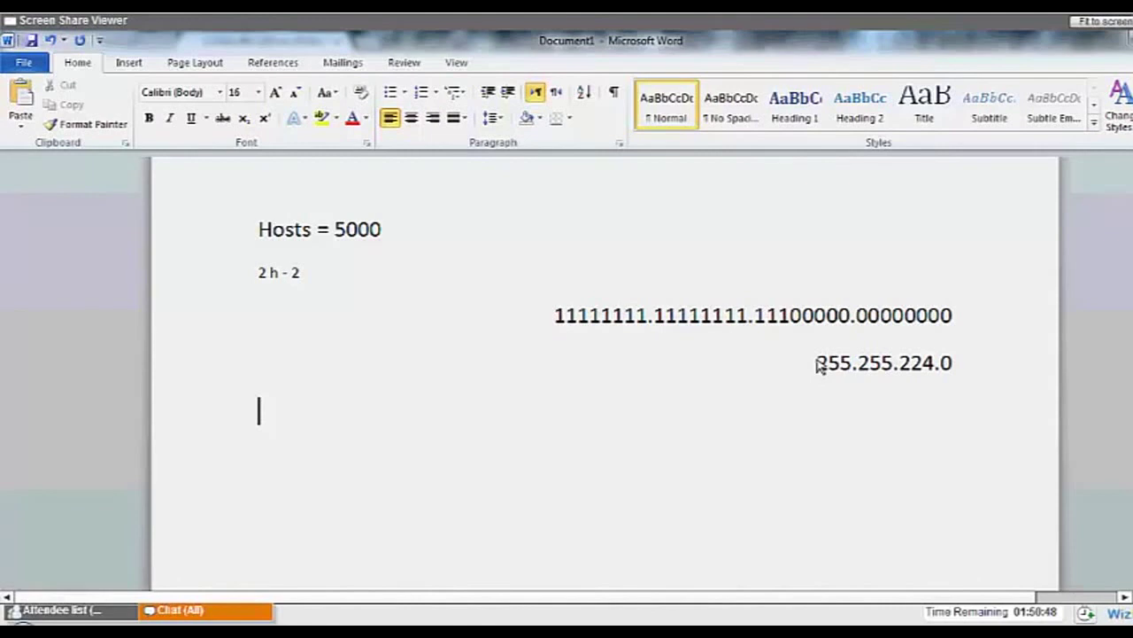
pyautogui.moveTo(817, 364); pyautogui.dragTo(805, 389)
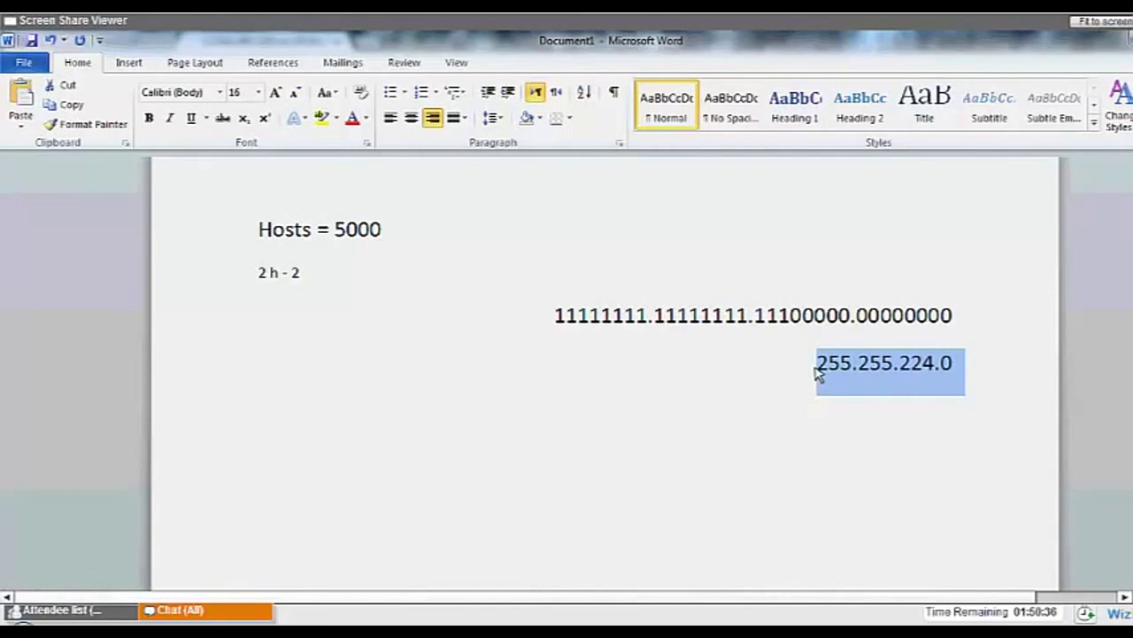
pyautogui.click(898, 470)
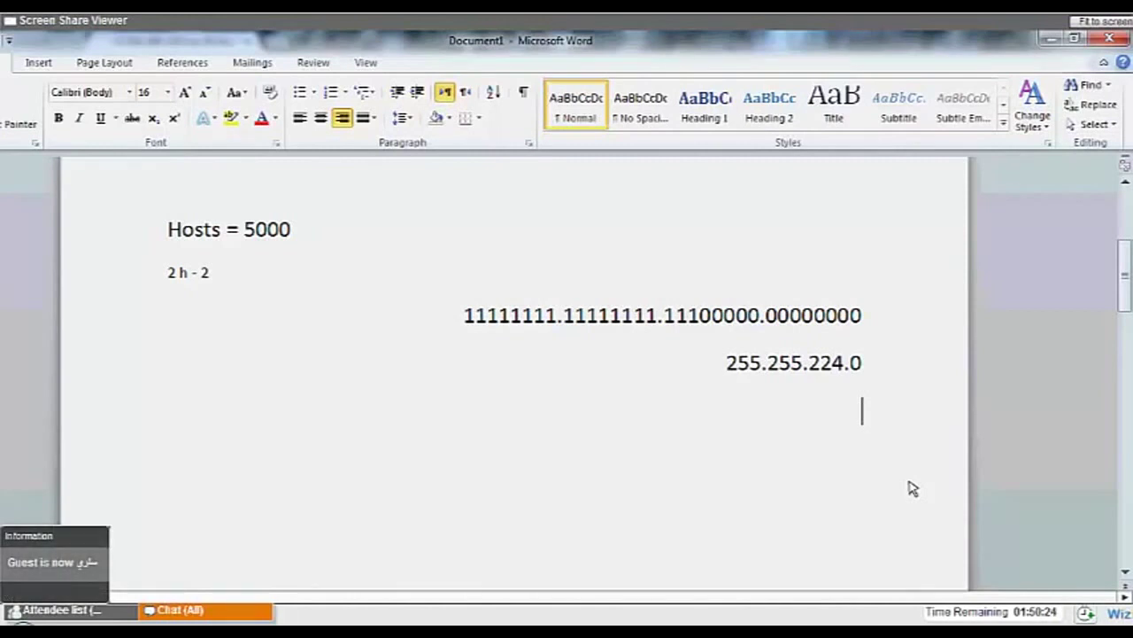
pyautogui.write('128.100.100.55')
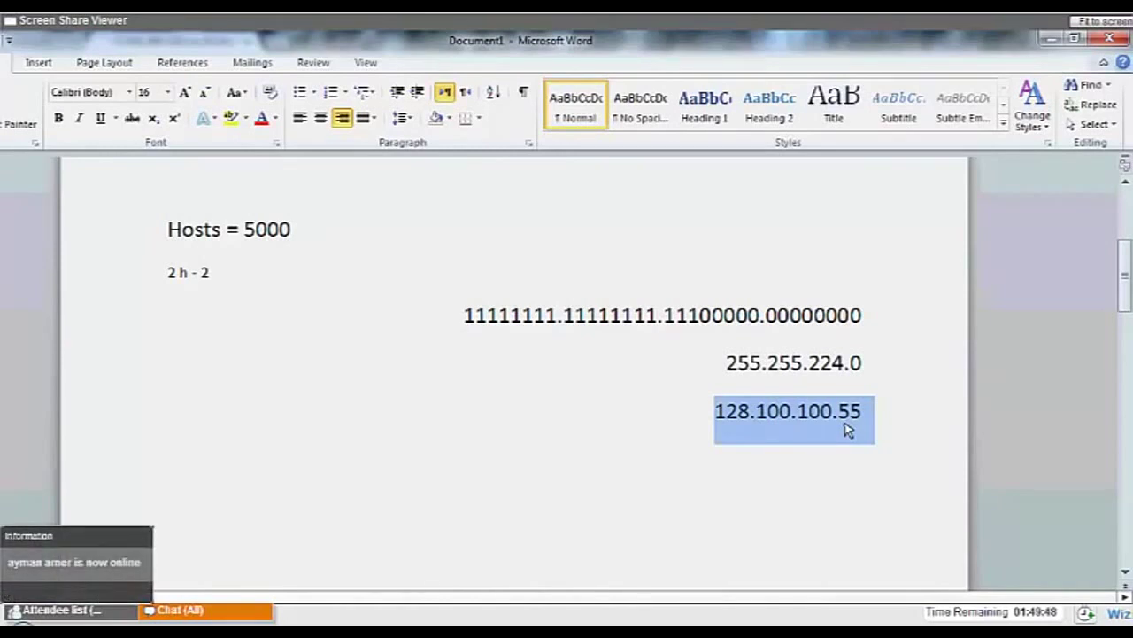
# Step: Insert a line above 255.255.224.0 and start the IP's binary form with 10000000
pyautogui.click(867, 422)
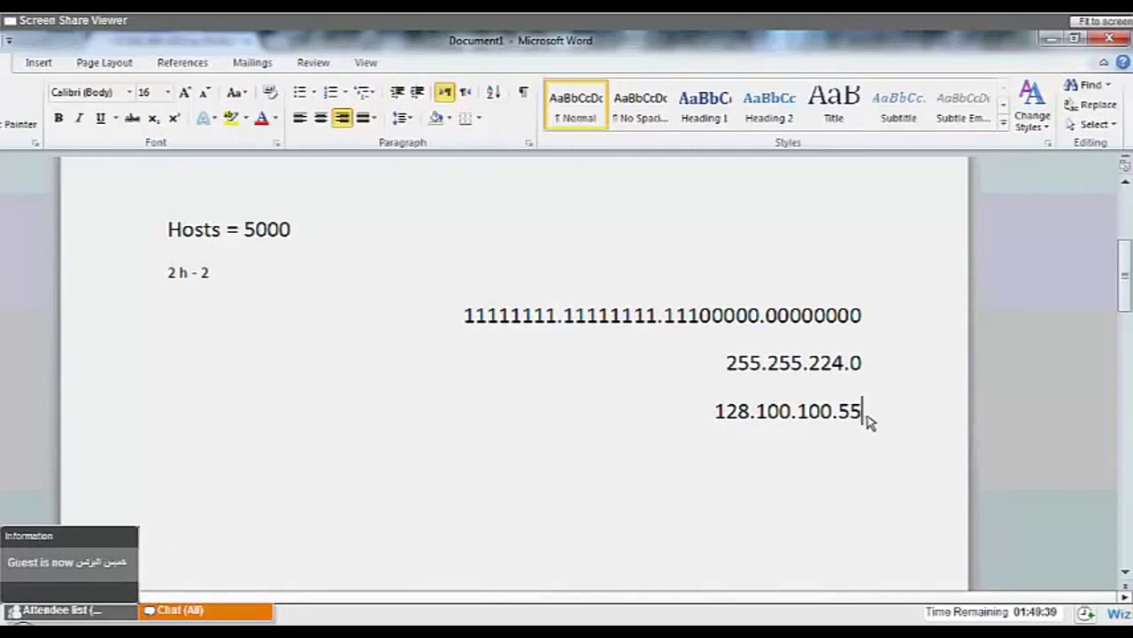
pyautogui.tripleClick(761, 417)
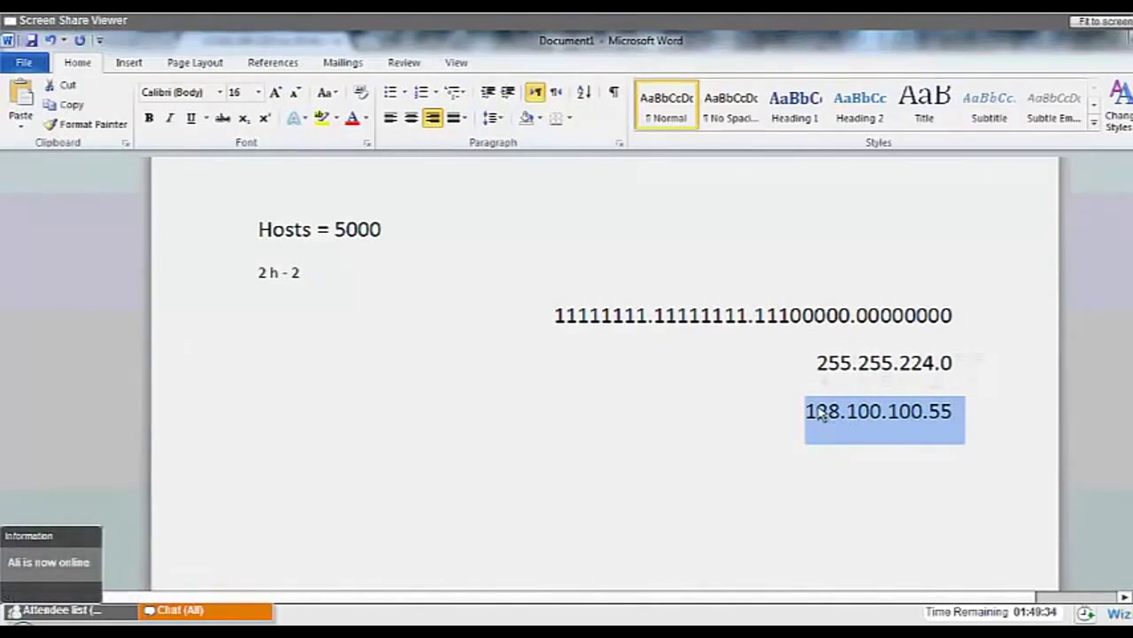
pyautogui.hotkey('ctrl', 'z')
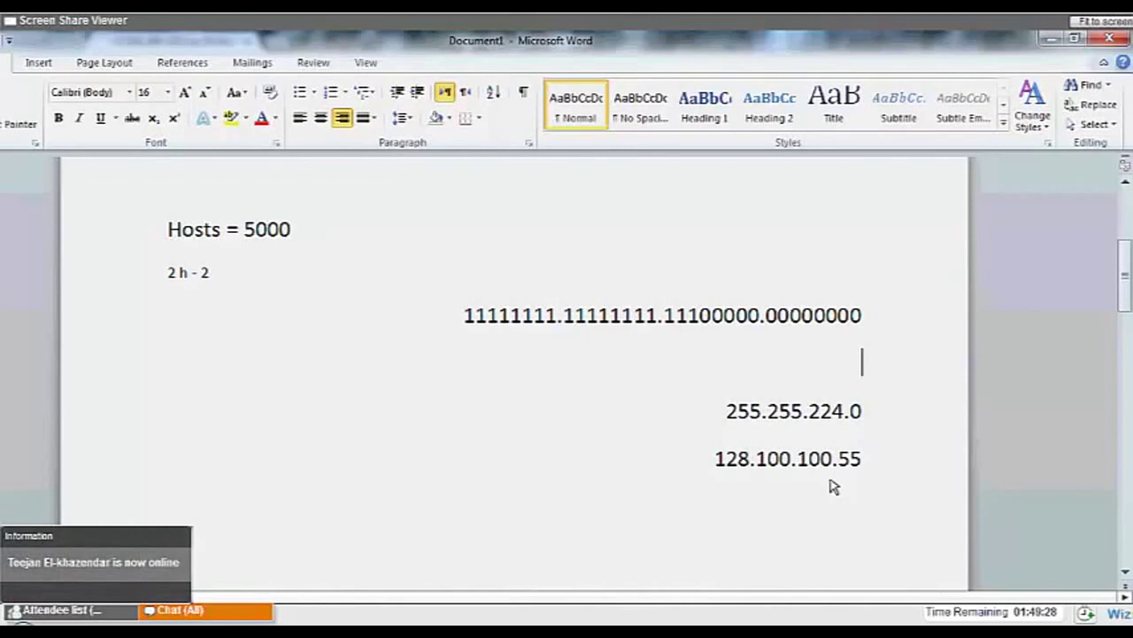
pyautogui.write('10000000.')
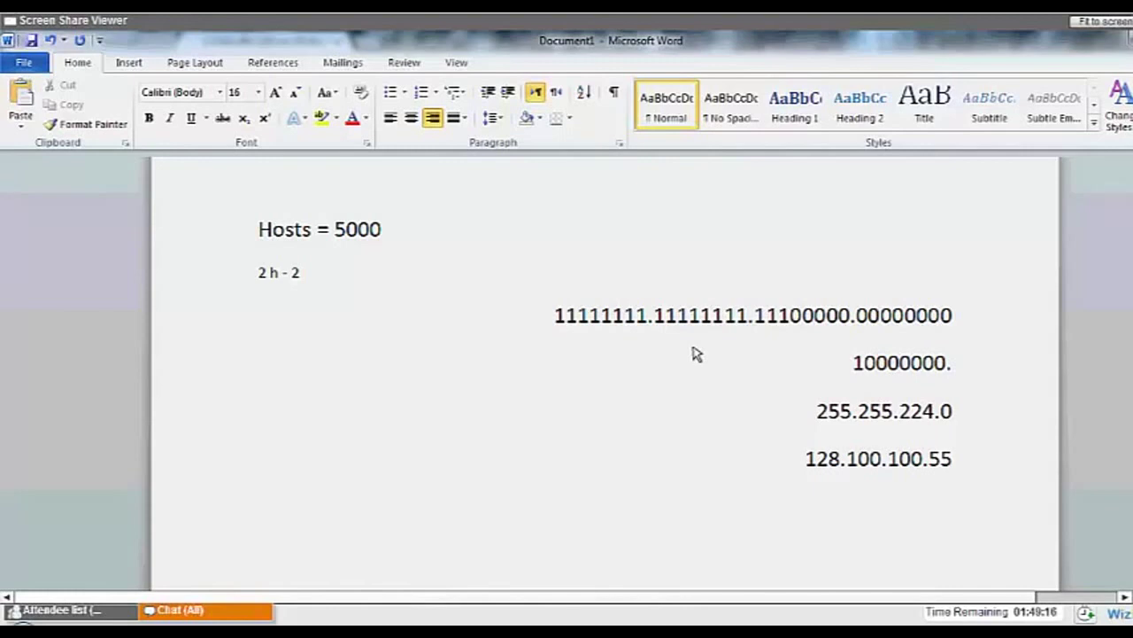
pyautogui.moveTo(652, 338); pyautogui.dragTo(564, 328)
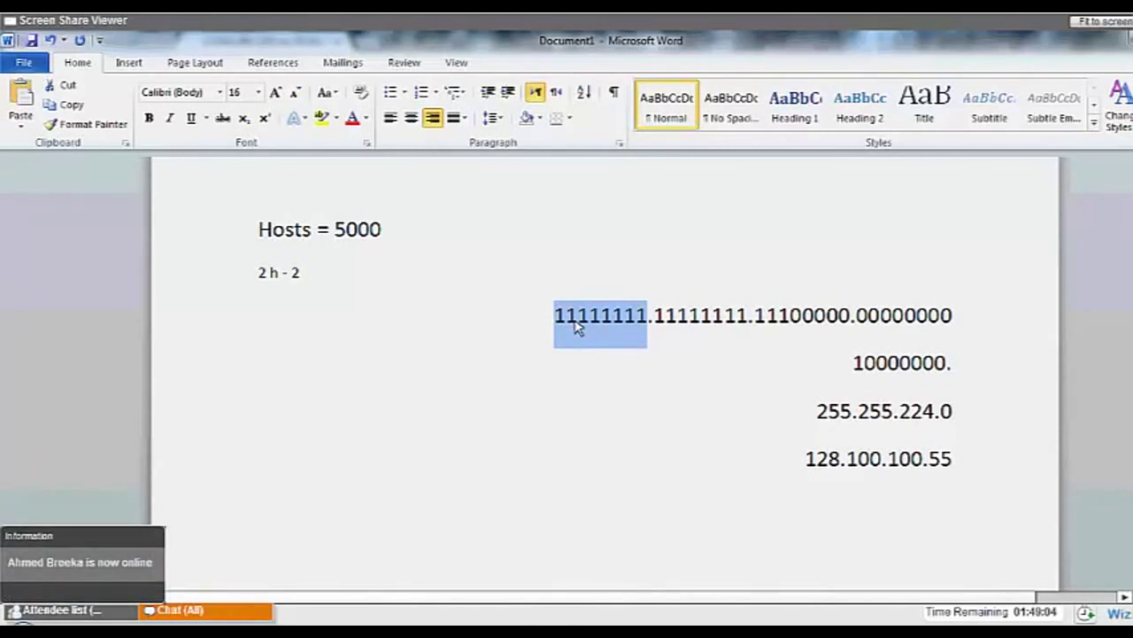
pyautogui.moveTo(577, 327); pyautogui.dragTo(589, 326)
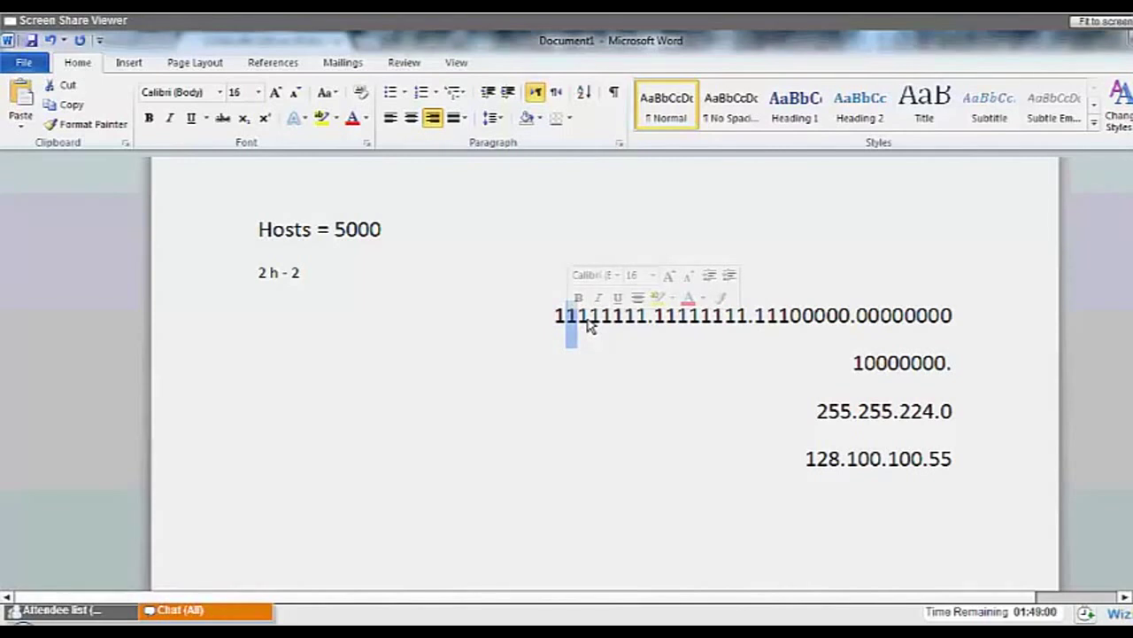
pyautogui.moveTo(590, 324); pyautogui.dragTo(602, 324)
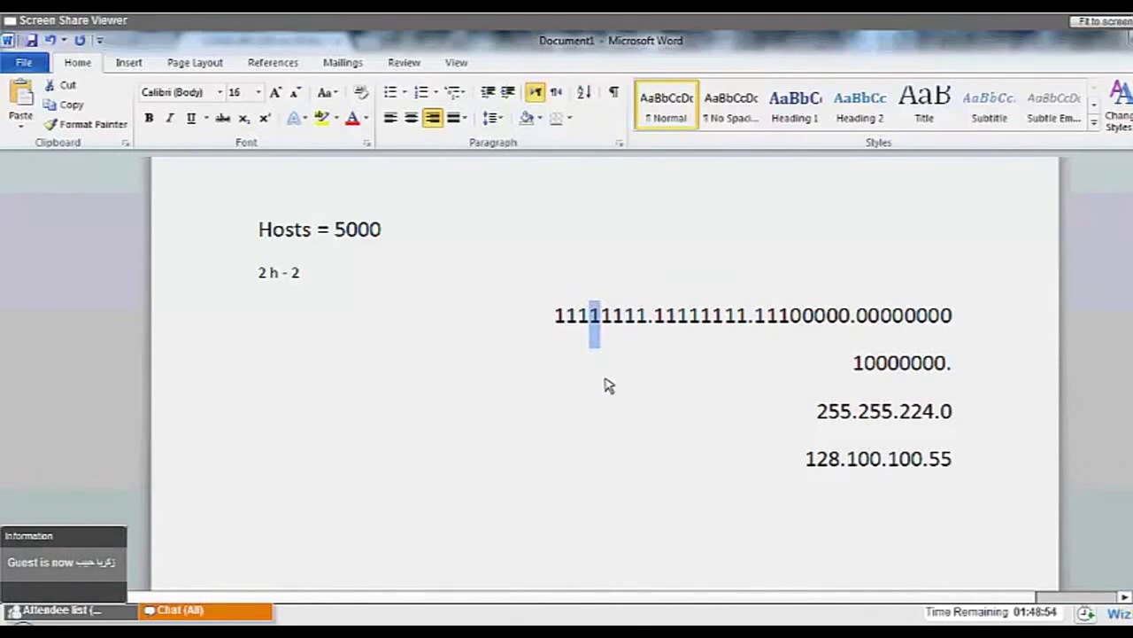
pyautogui.moveTo(601, 328); pyautogui.dragTo(610, 328)
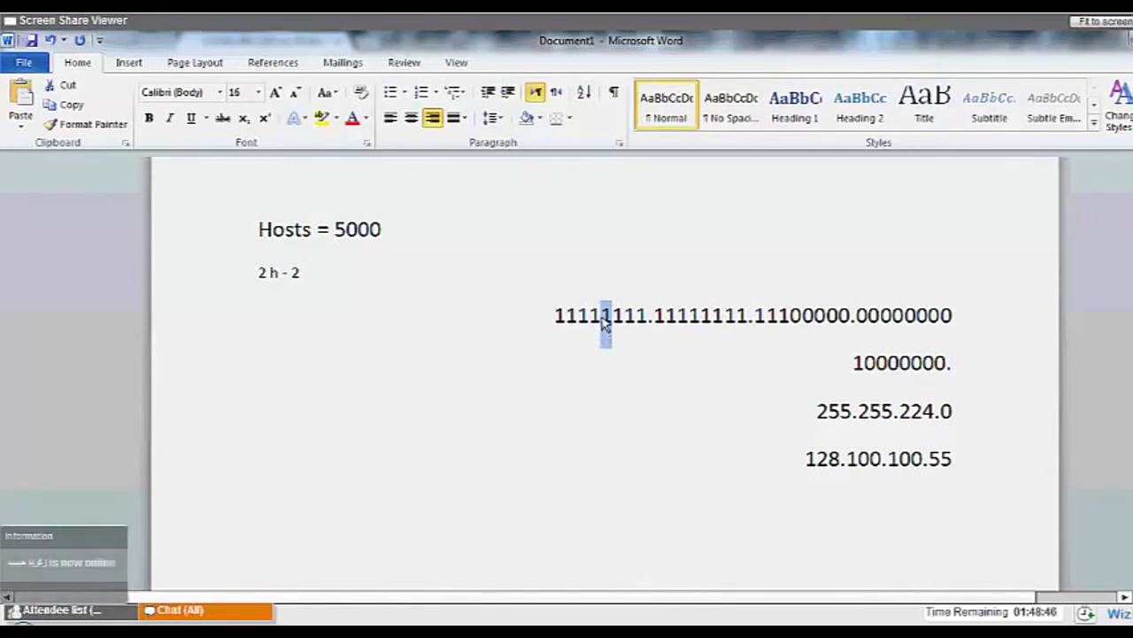
pyautogui.moveTo(625, 324); pyautogui.dragTo(635, 326)
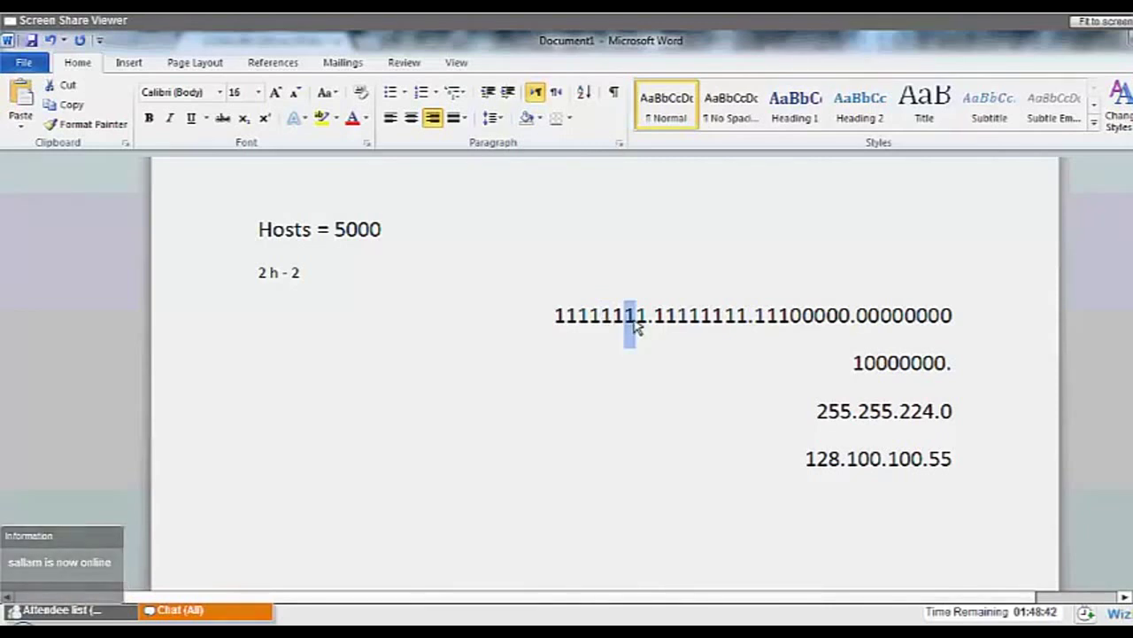
pyautogui.moveTo(602, 323); pyautogui.dragTo(612, 323)
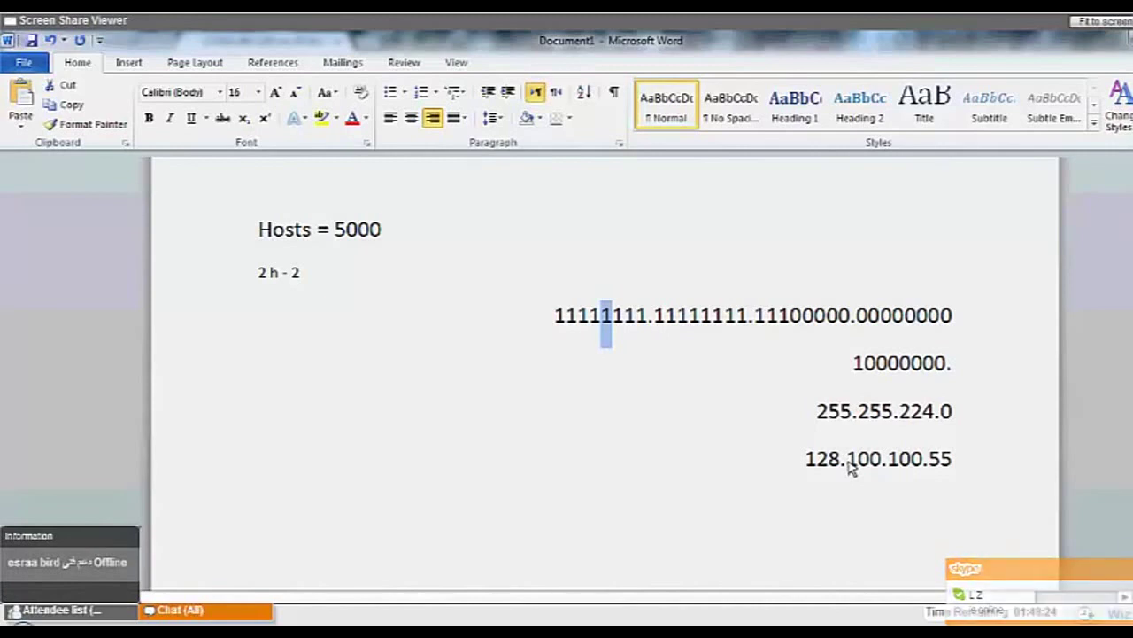
pyautogui.moveTo(848, 467); pyautogui.dragTo(870, 469)
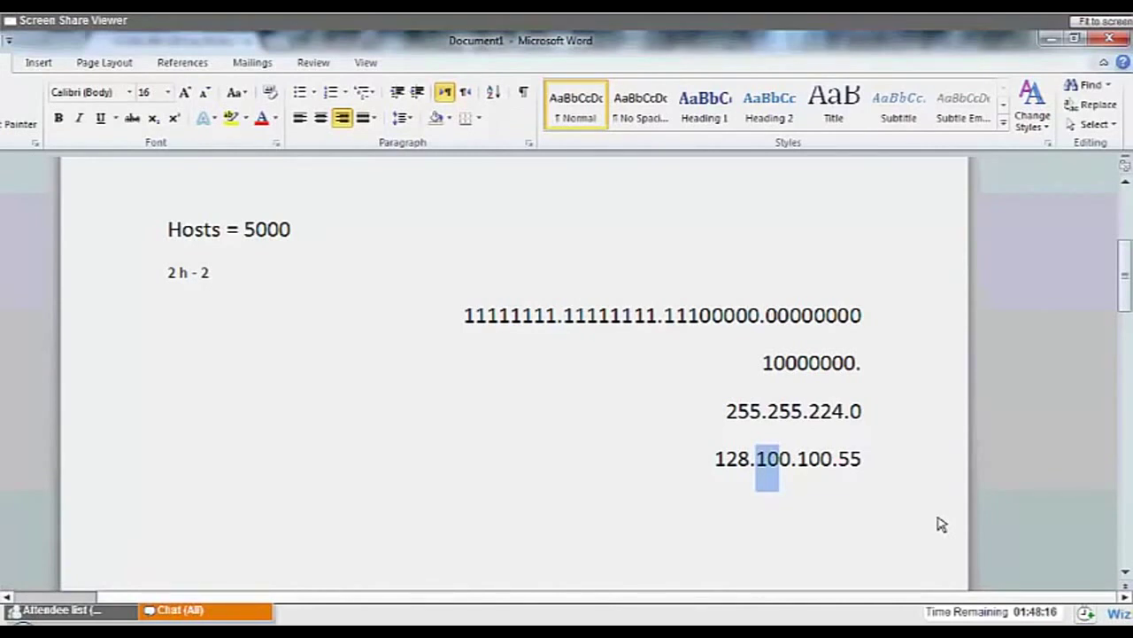
pyautogui.moveTo(636, 318); pyautogui.dragTo(647, 319)
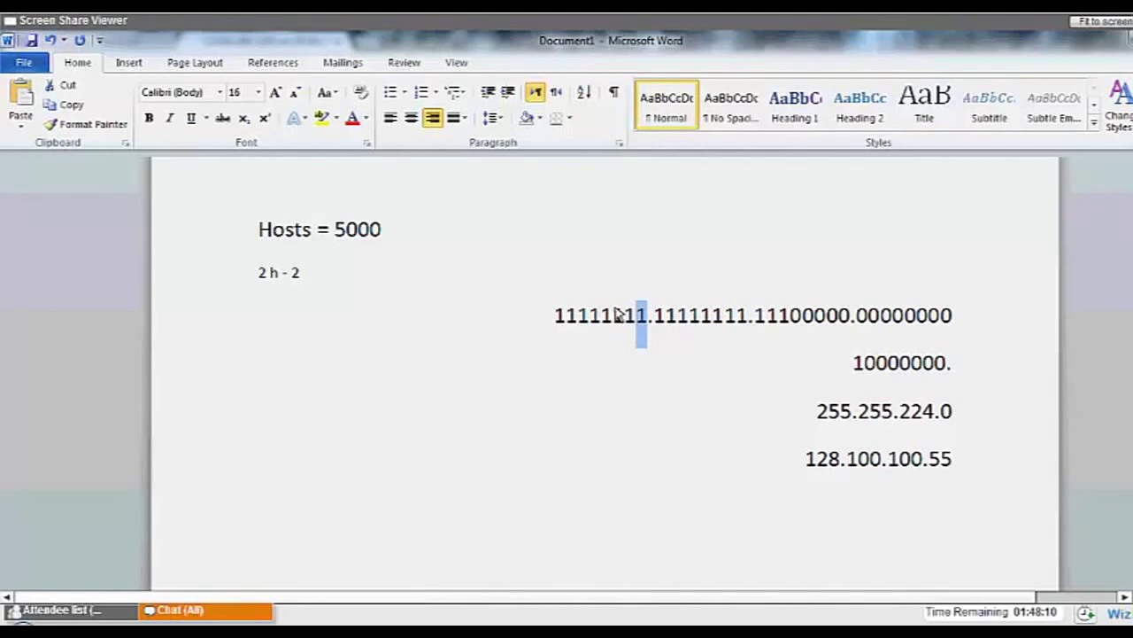
pyautogui.moveTo(577, 315); pyautogui.dragTo(590, 316)
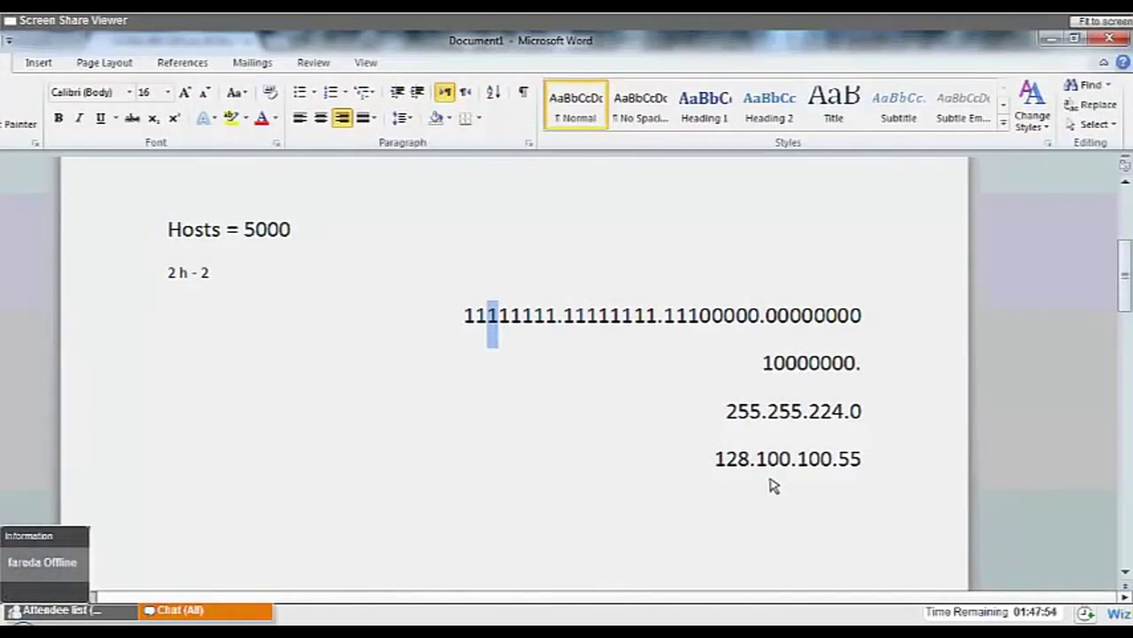
pyautogui.press('Right')
pyautogui.press('Right')
pyautogui.press('Right')
pyautogui.hotkey('shift', 'Right')
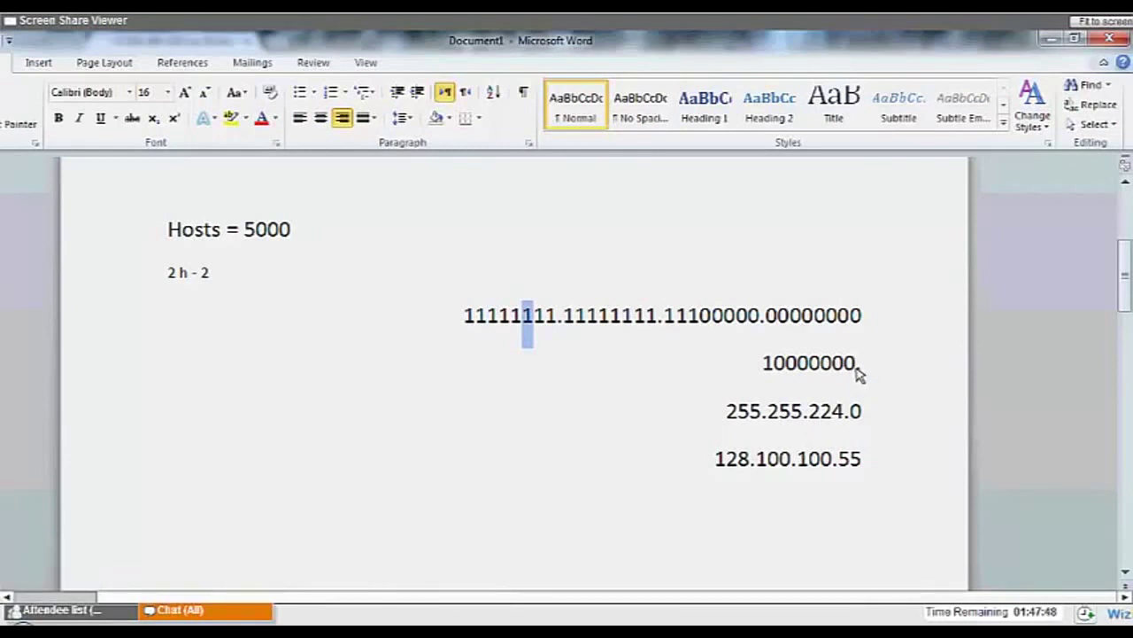
pyautogui.click(858, 372)
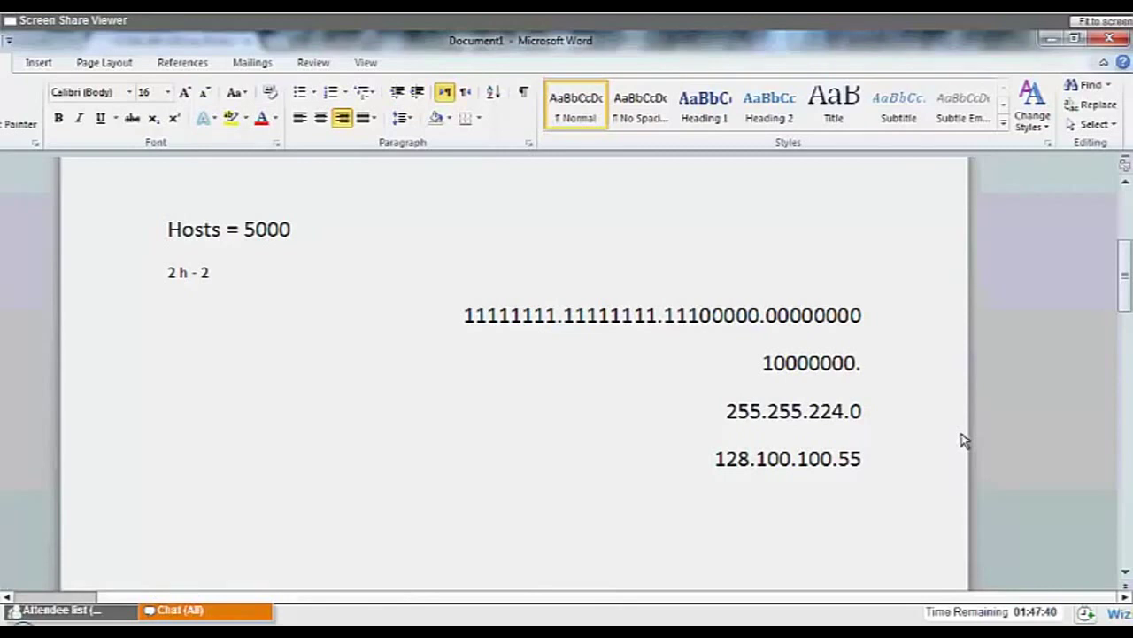
# Step: Append the octets 01100100.01100100. to the binary IP line after 10000000
pyautogui.write('01100100')
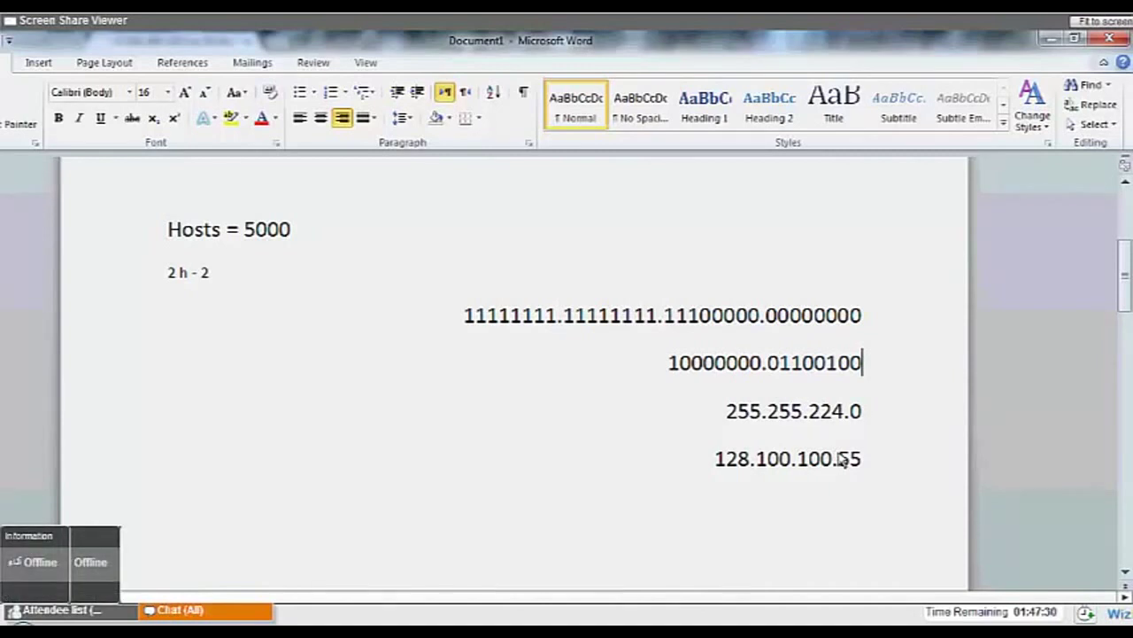
pyautogui.click(611, 316)
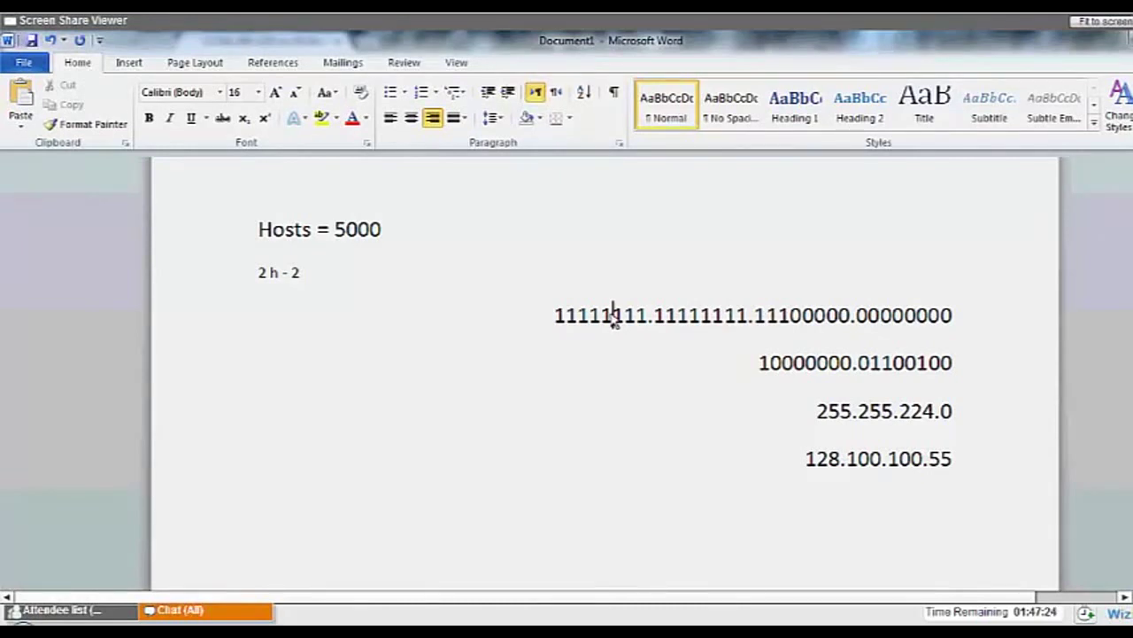
pyautogui.press('Left')
pyautogui.press('Left')
pyautogui.press('Left')
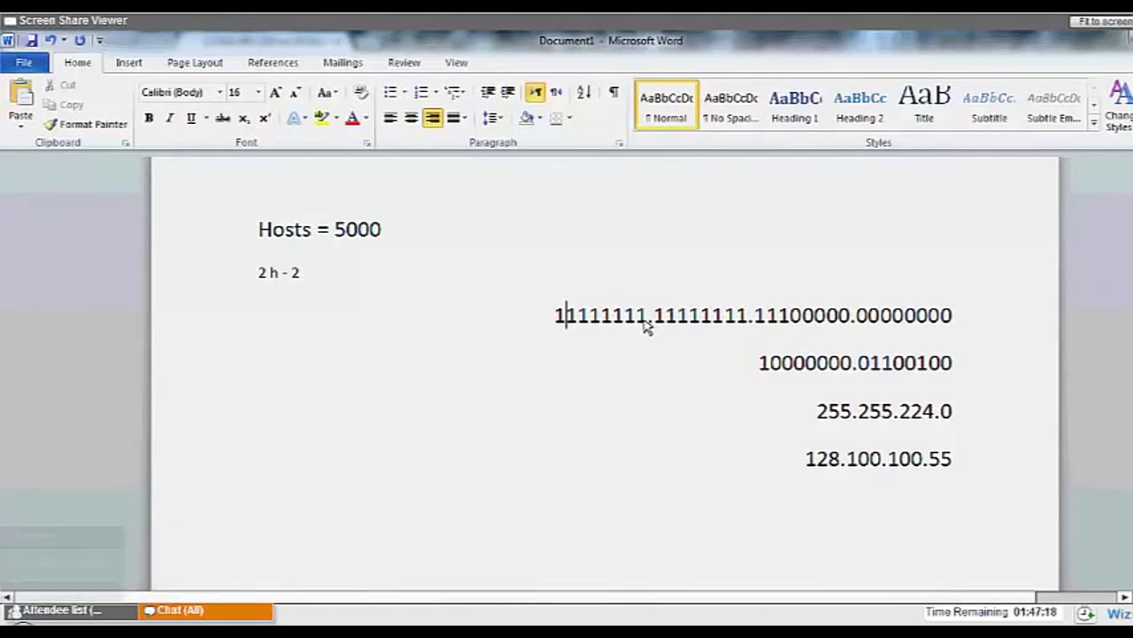
pyautogui.write('.')
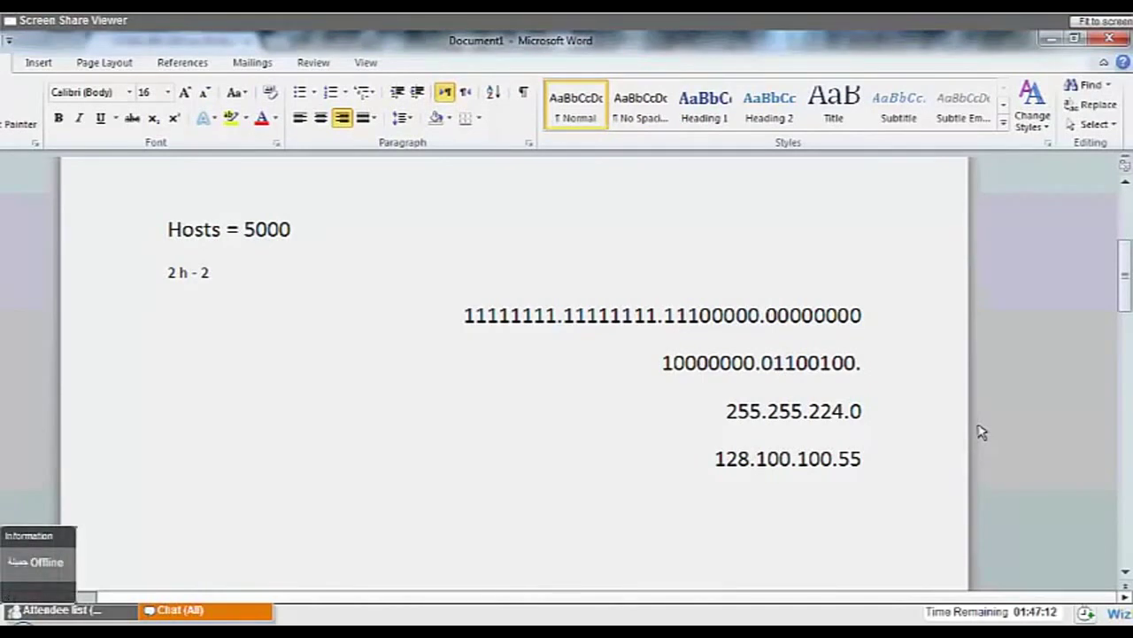
pyautogui.write('01100100.')
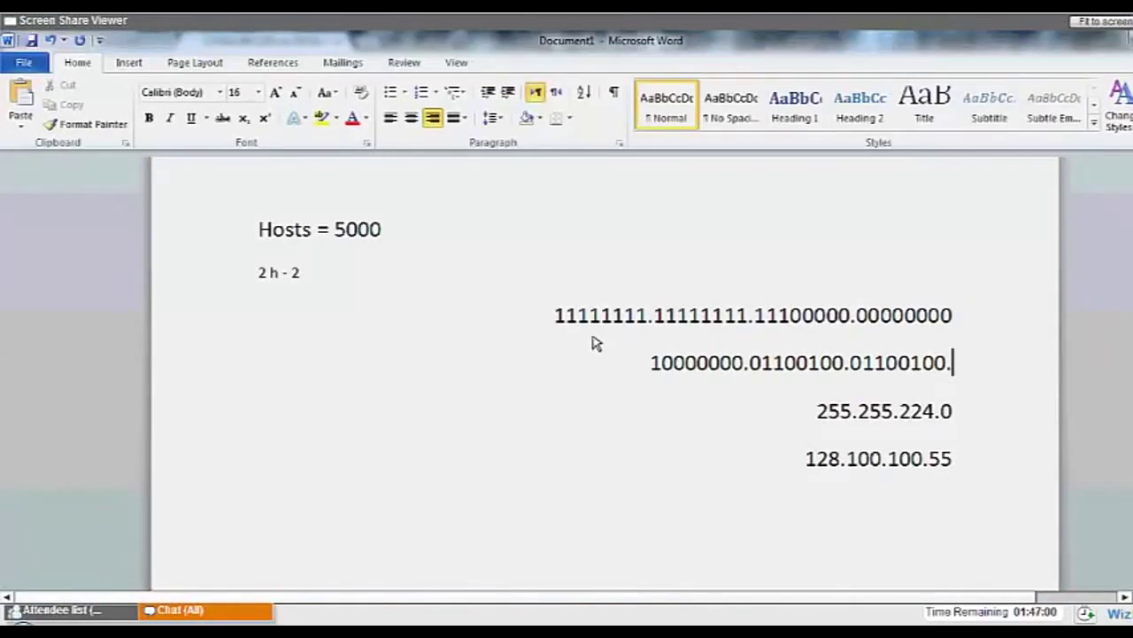
# Step: Finish the binary IP line with fourth octet 00110111, checking each bit against the mask
pyautogui.moveTo(580, 328); pyautogui.dragTo(592, 329)
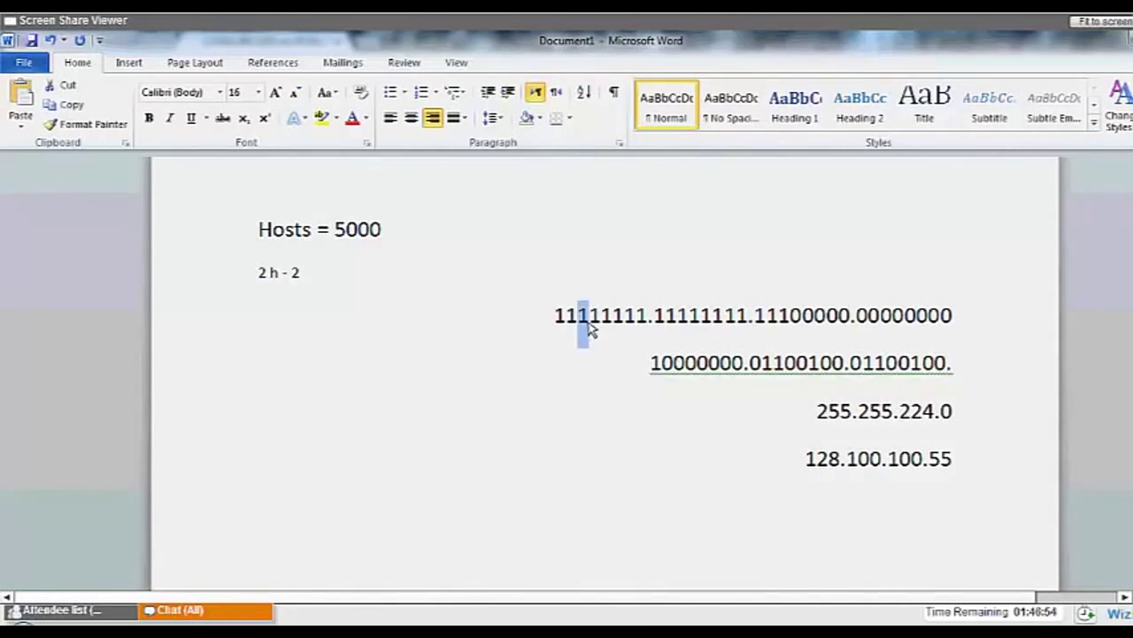
pyautogui.click(590, 321)
pyautogui.click(840, 372)
pyautogui.write('001')
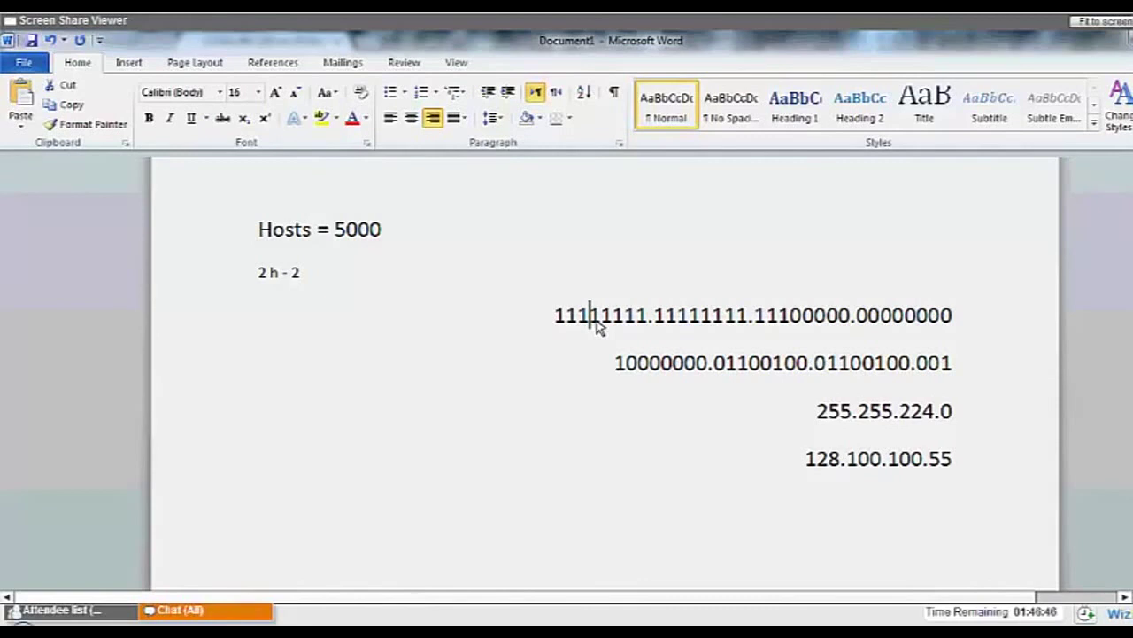
pyautogui.click(598, 328)
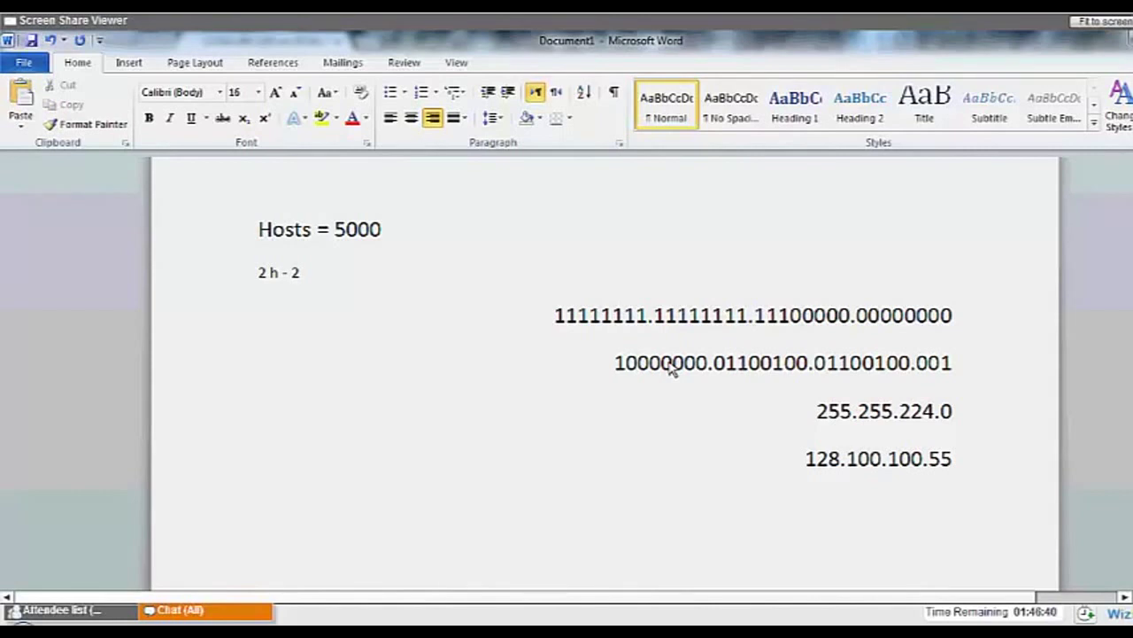
pyautogui.write('1')
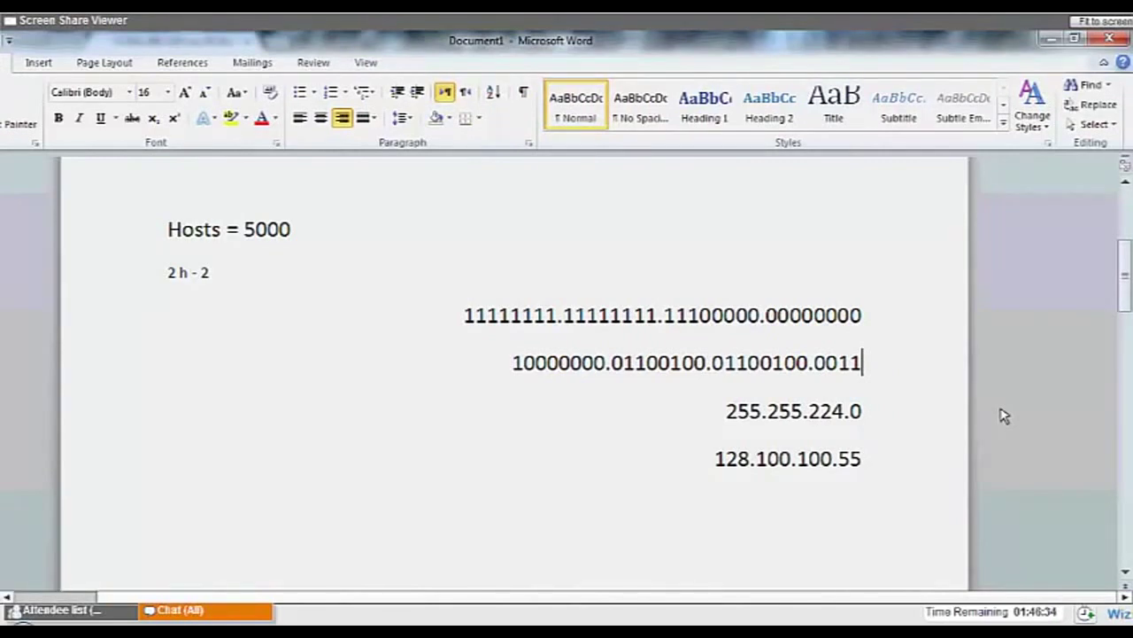
pyautogui.moveTo(602, 315); pyautogui.dragTo(613, 319)
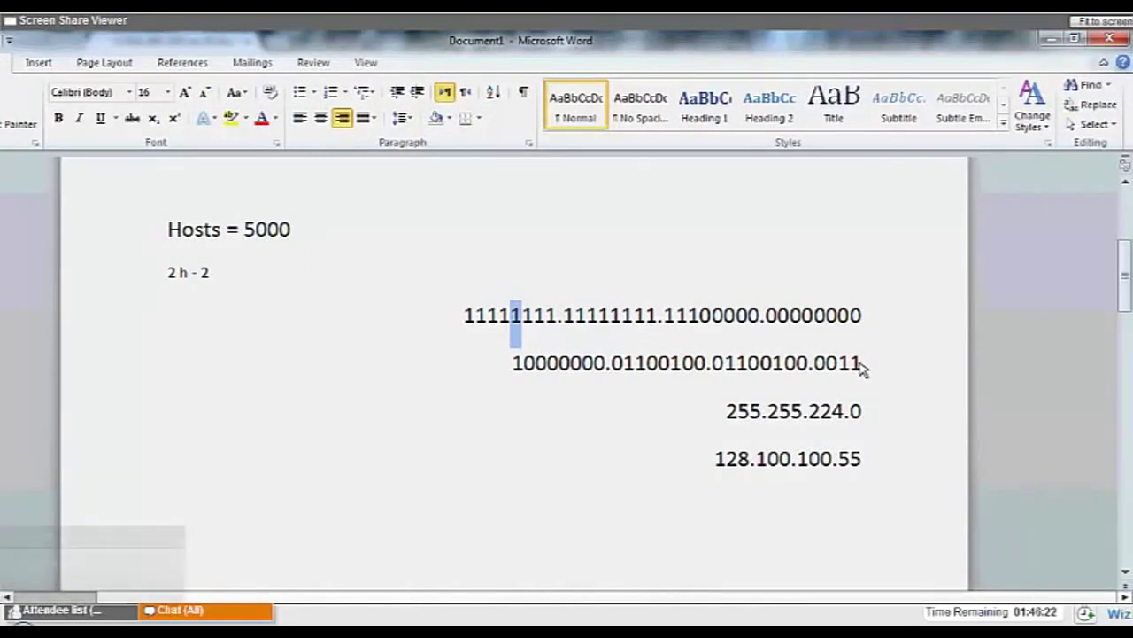
pyautogui.write('0')
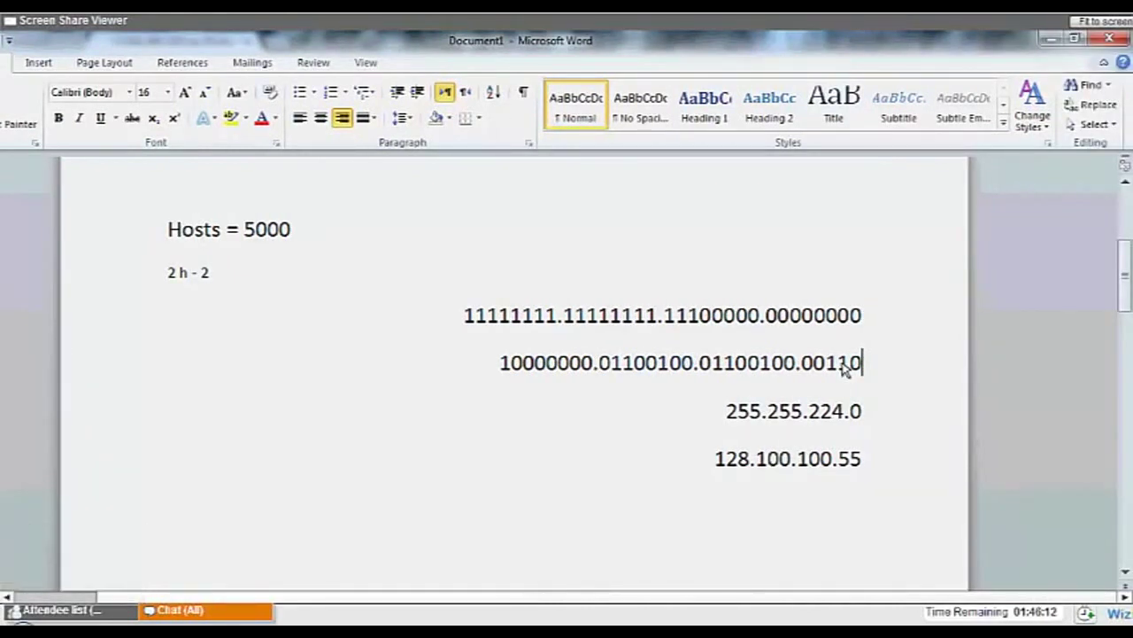
pyautogui.click(613, 317)
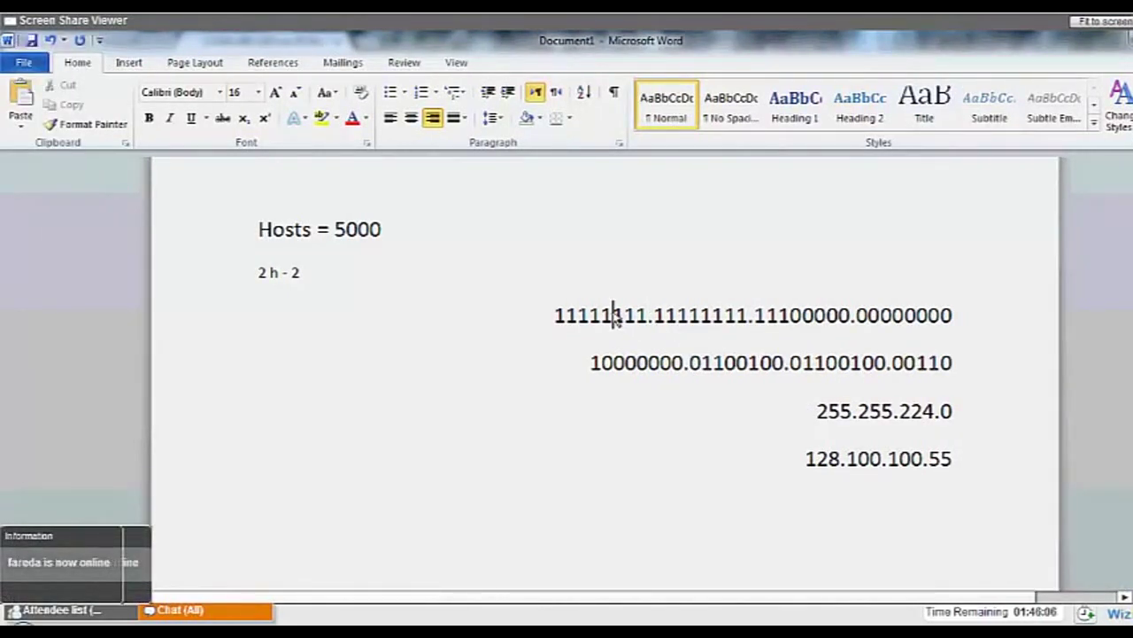
pyautogui.write('1')
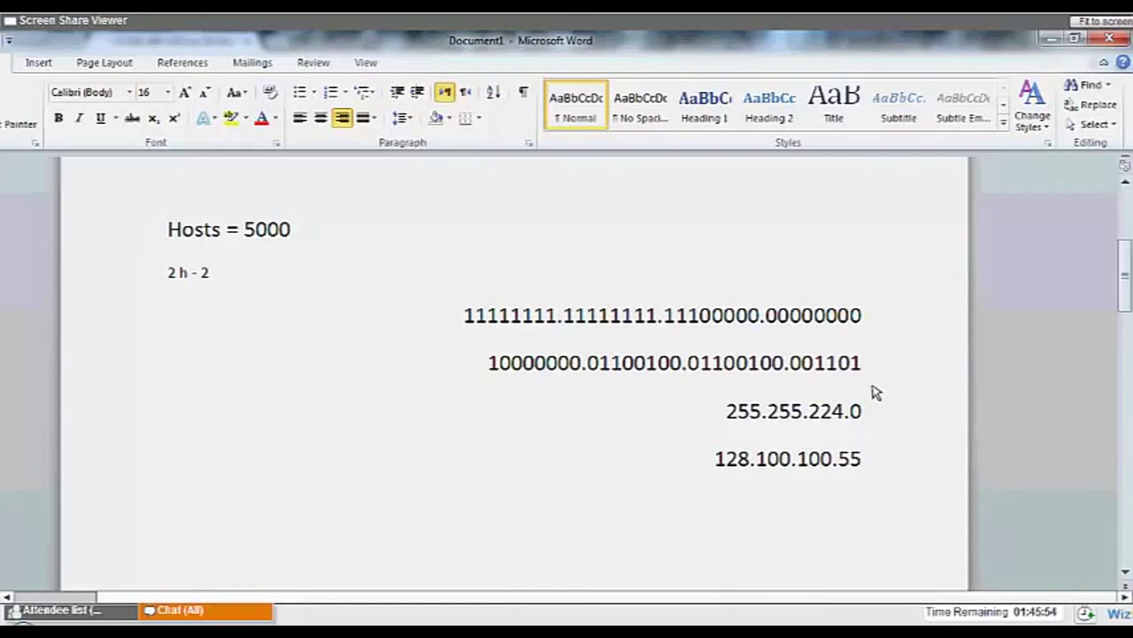
pyautogui.write('11')
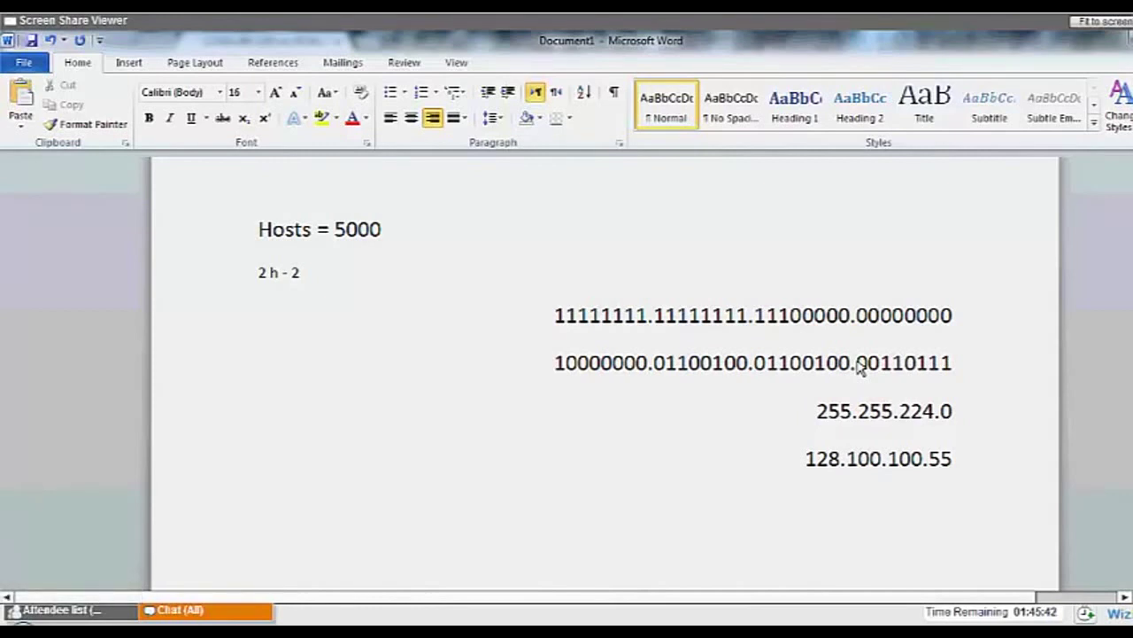
pyautogui.click(860, 365)
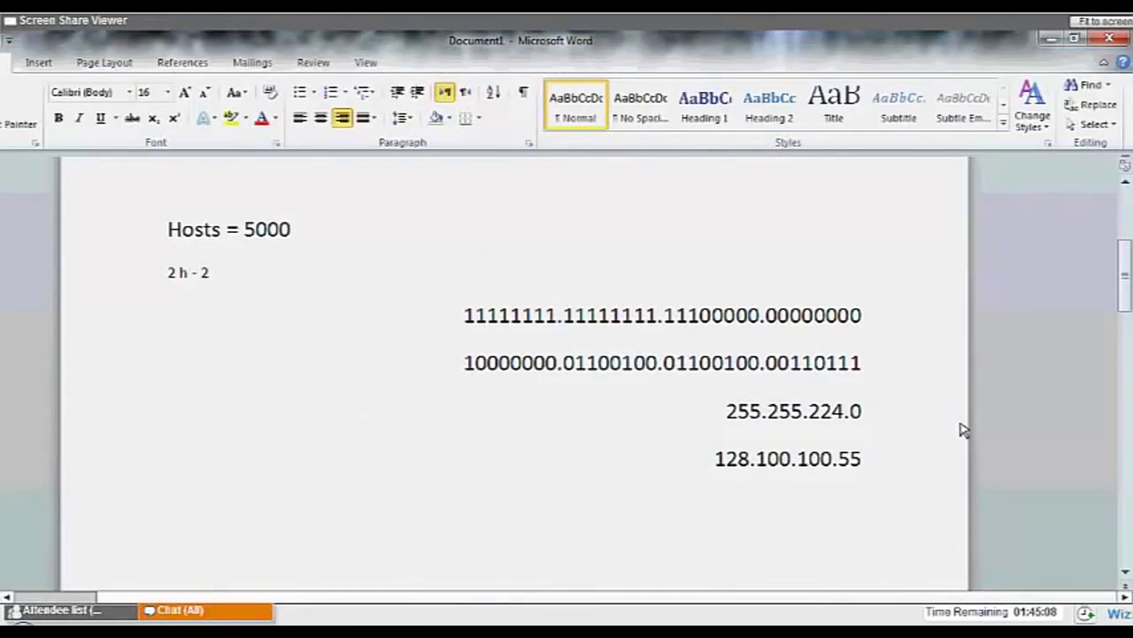
# Step: Create a four-column table headed subnet, First valid ip, Last valid ip, broadcast ip
pyautogui.click(598, 513)
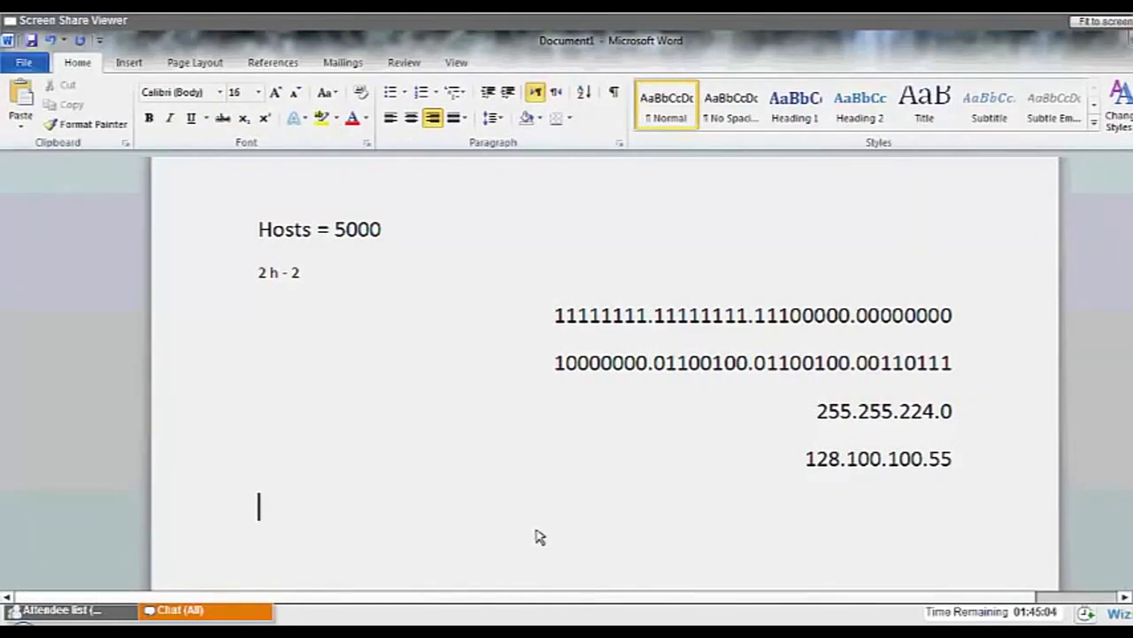
pyautogui.write('su')
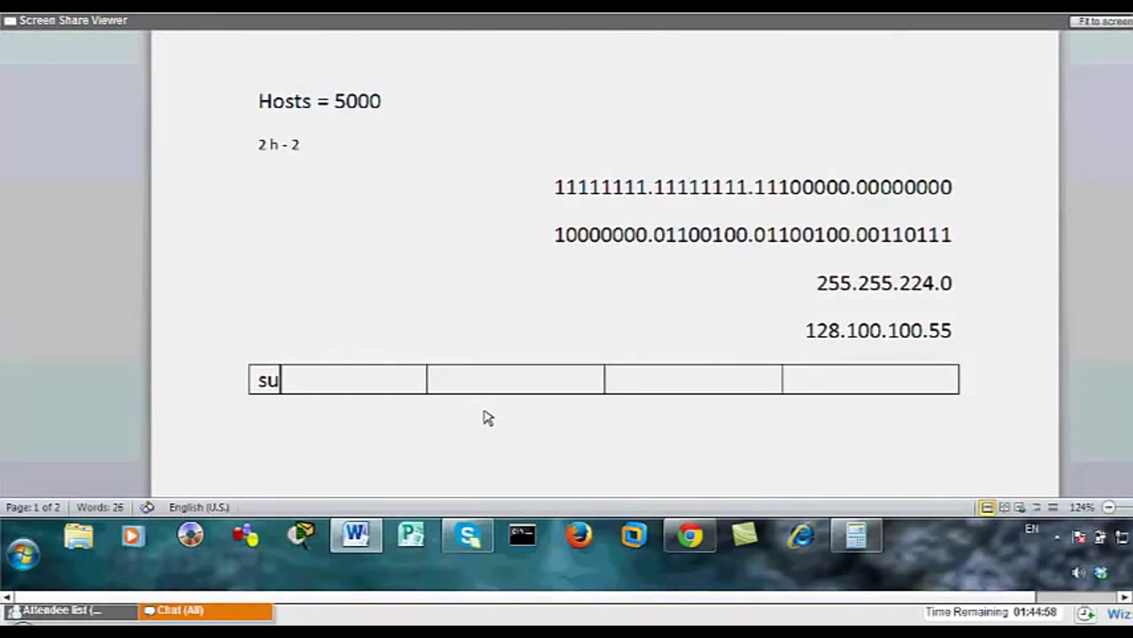
pyautogui.write('bnet')
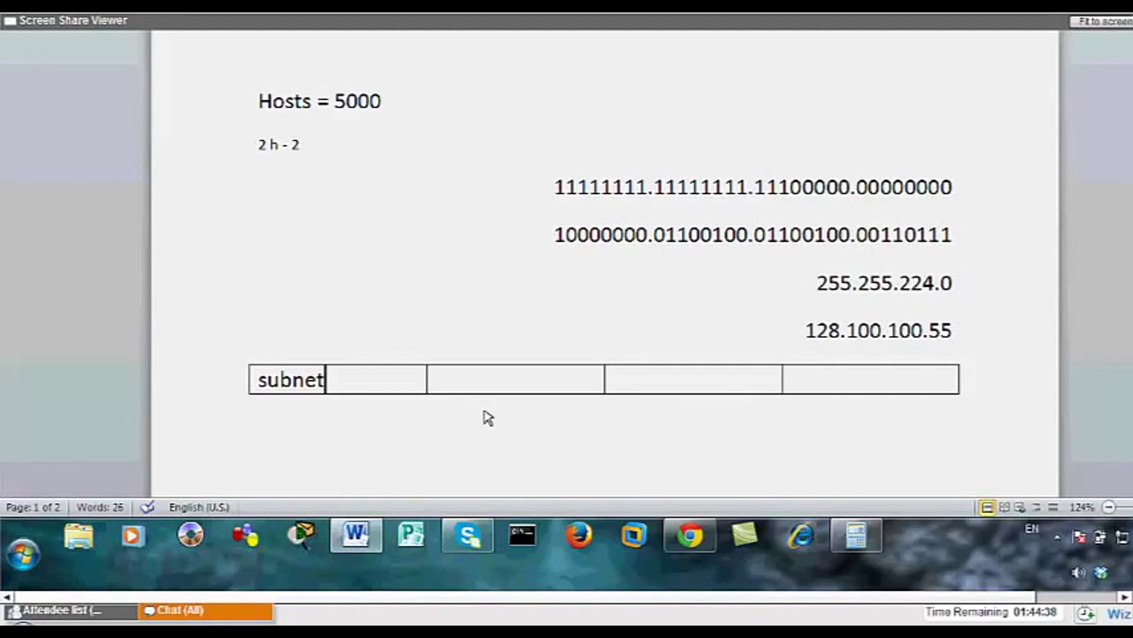
pyautogui.press('Tab')
pyautogui.write('First vali')
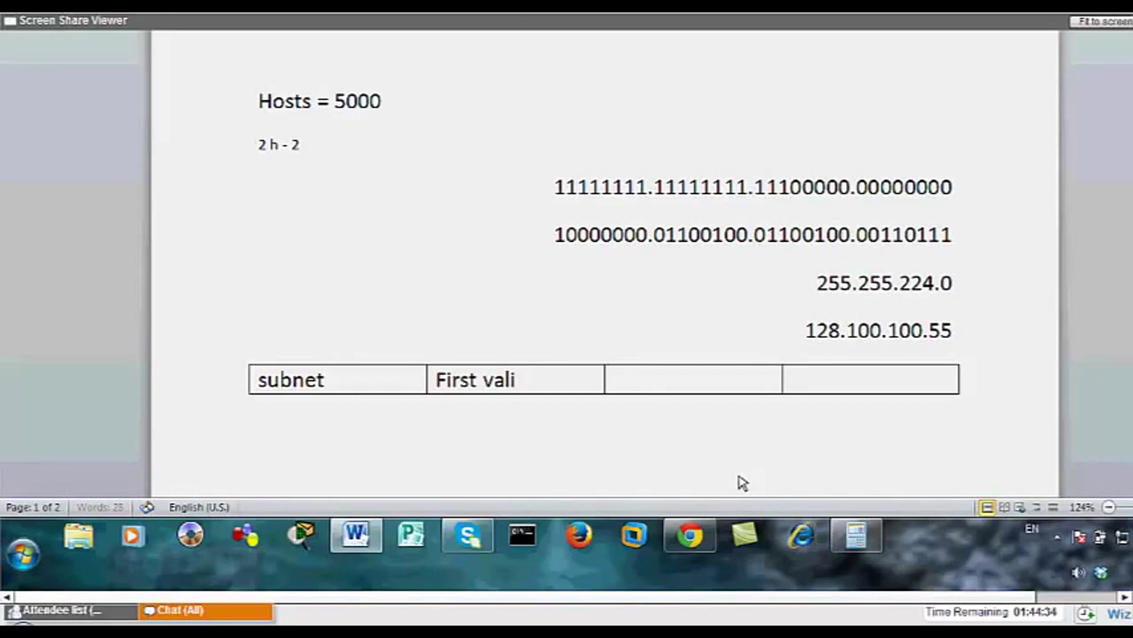
pyautogui.write('d ip')
pyautogui.press('Tab')
pyautogui.write('Last valid')
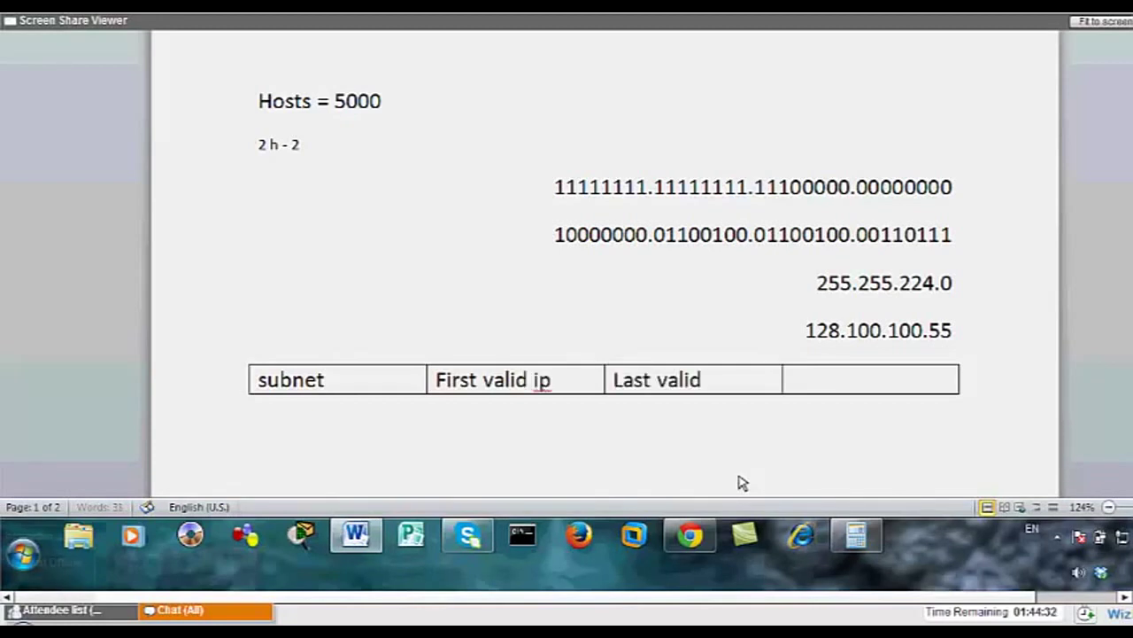
pyautogui.write(' ip')
pyautogui.press('Return')
pyautogui.write('broadcast ip')
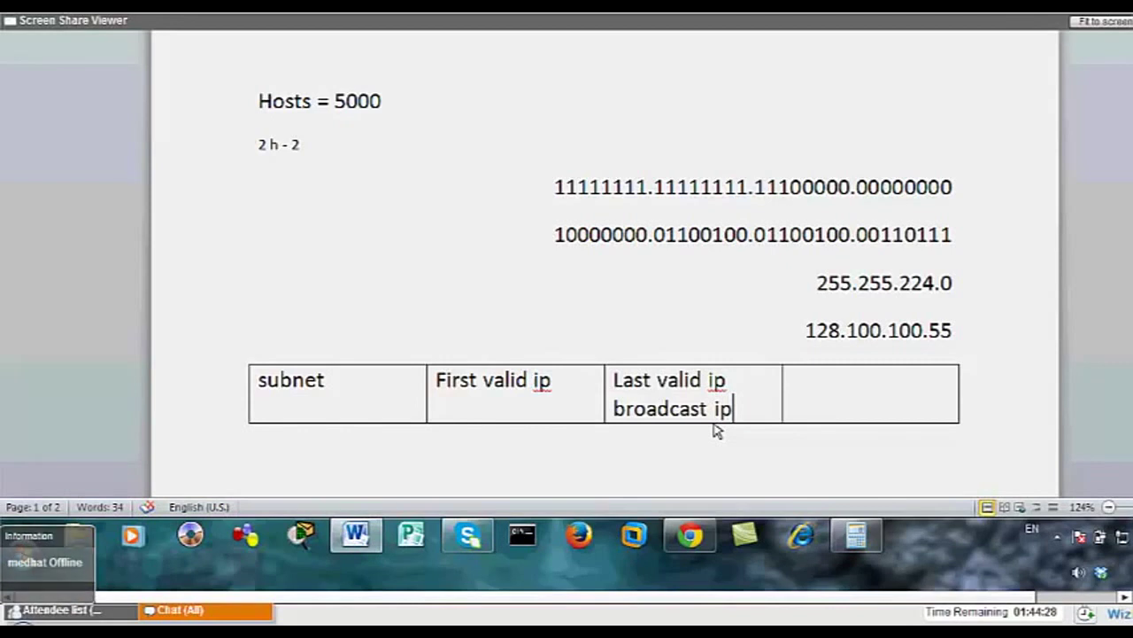
pyautogui.hotkey('shift', 'Home')
pyautogui.hotkey('ctrl', 'x')
pyautogui.press('BackSpace')
pyautogui.press('Tab')
pyautogui.hotkey('ctrl', 'v')
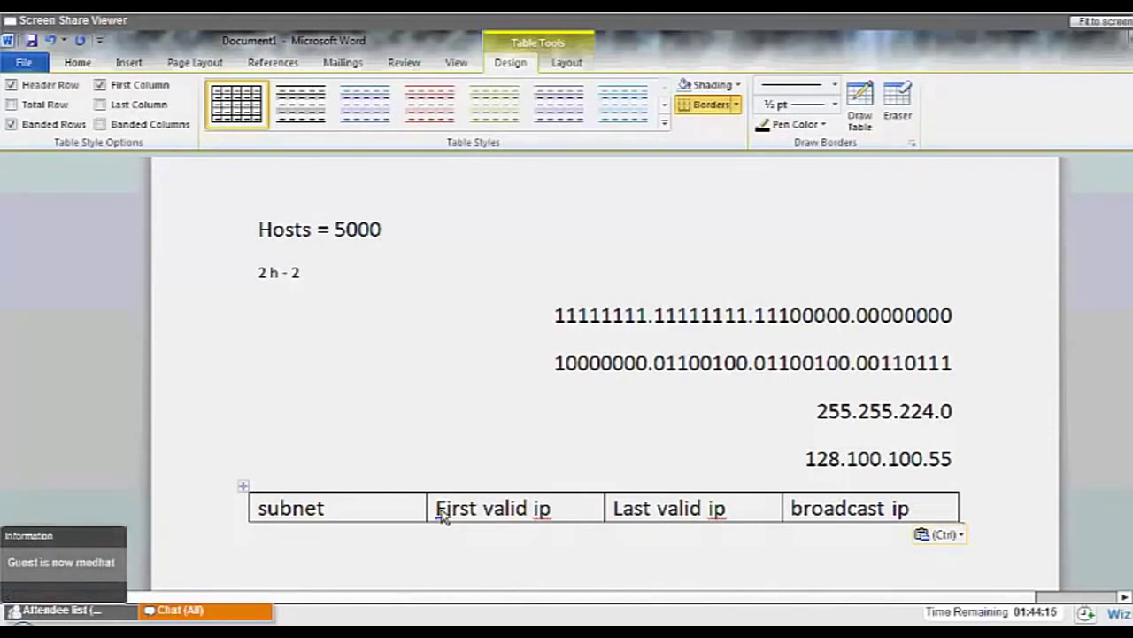
# Step: Add an empty row below the table's header row
pyautogui.doubleClick(359, 516)
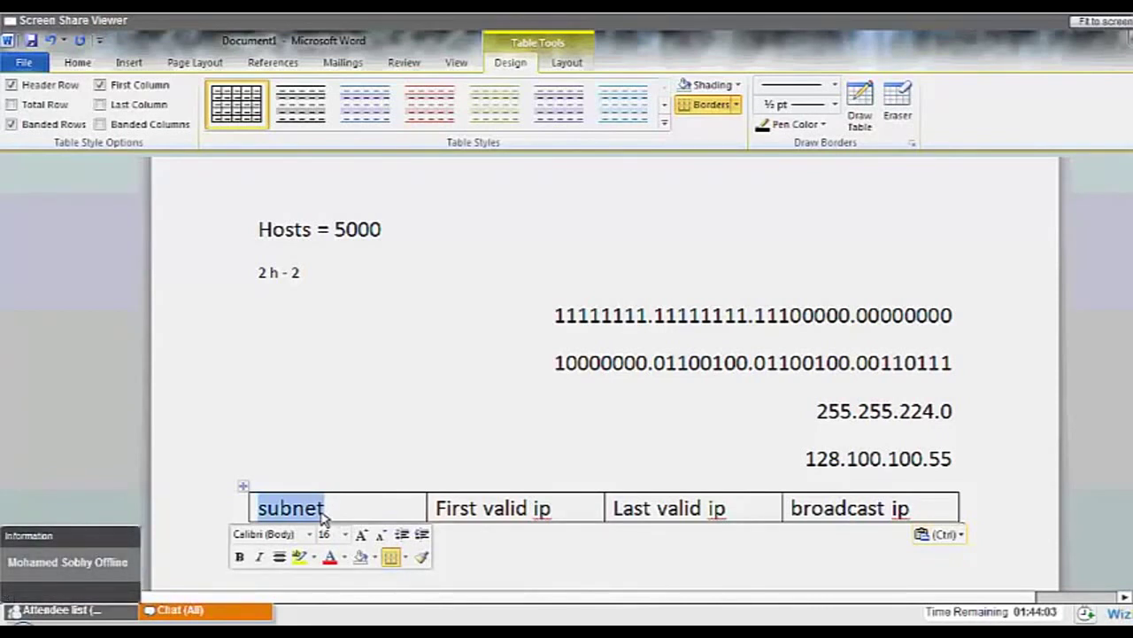
pyautogui.moveTo(728, 509); pyautogui.dragTo(610, 506)
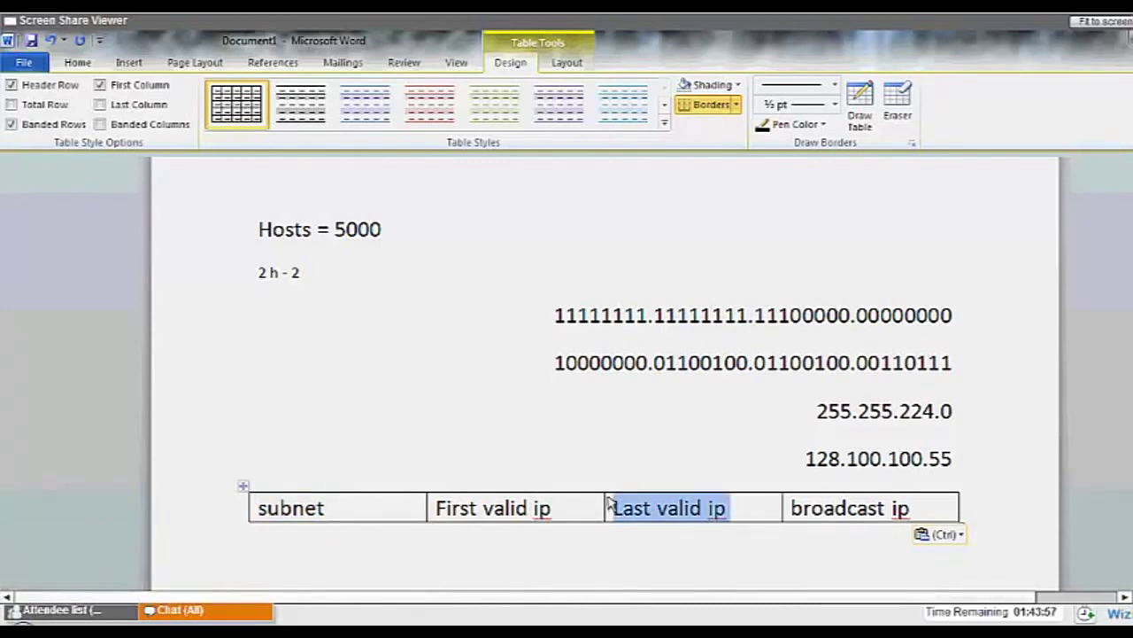
pyautogui.press('Tab')
pyautogui.press('Tab')
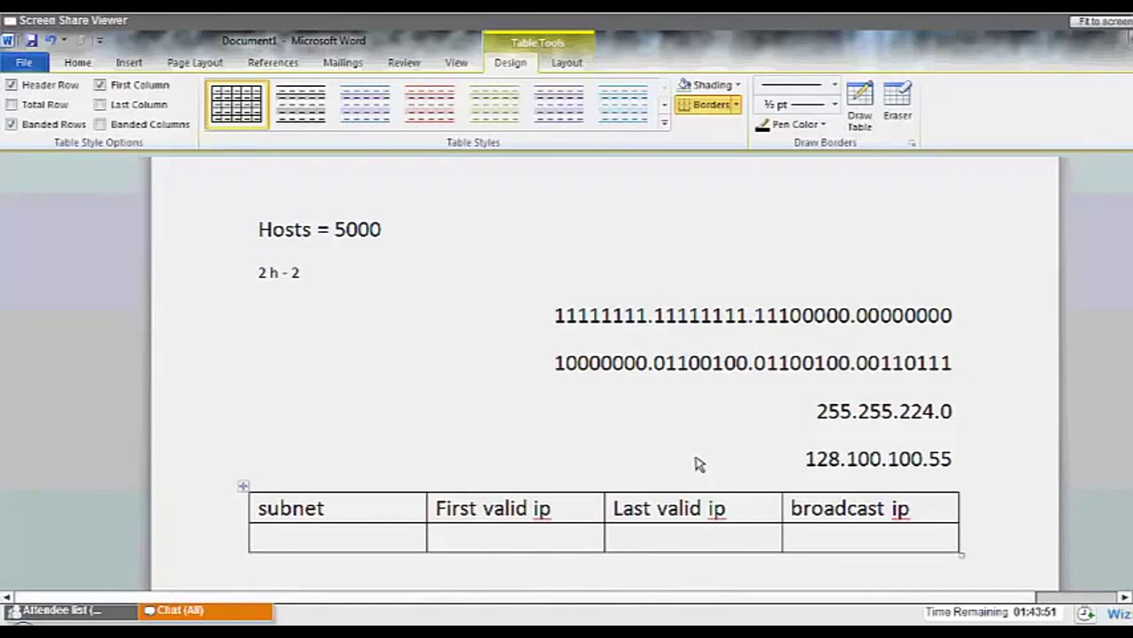
pyautogui.moveTo(554, 315); pyautogui.dragTo(960, 368)
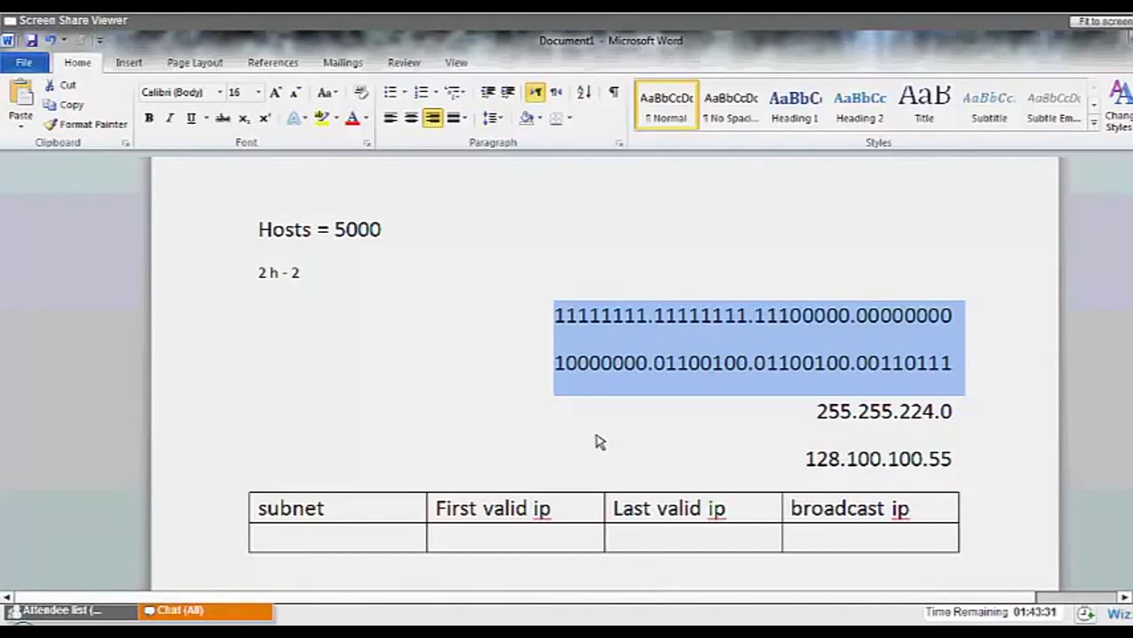
# Step: Write the binary network address 10000000.01100100.01100000.00000000 above 255.255.224.0, then go to the subnet cell
pyautogui.click(923, 400)
pyautogui.press('Return')
pyautogui.write('10000000')
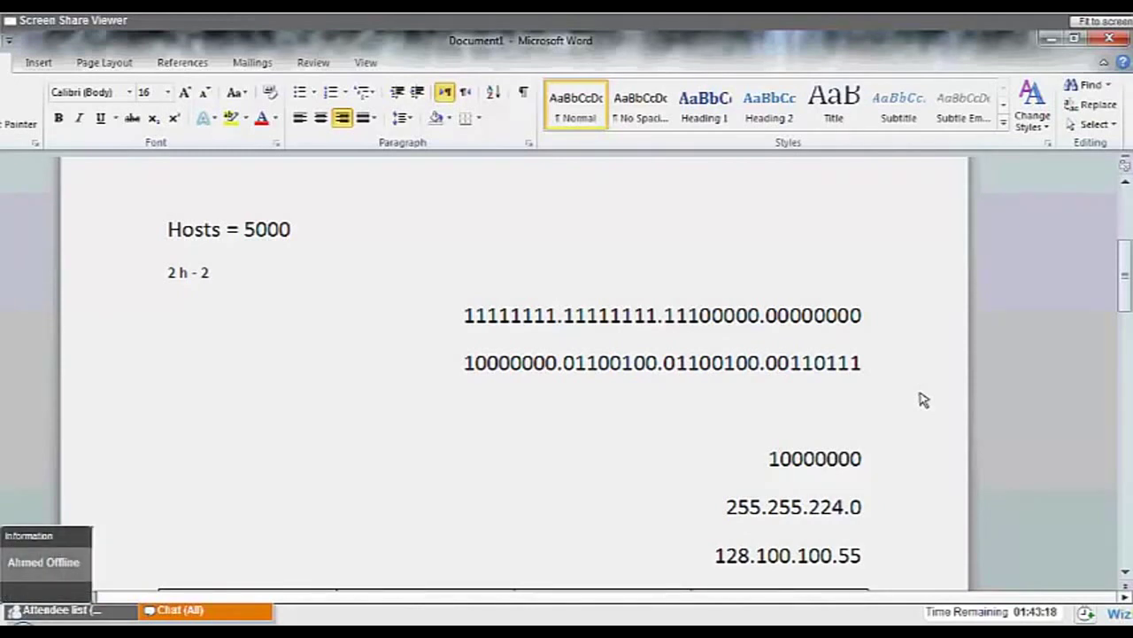
pyautogui.write('.0')
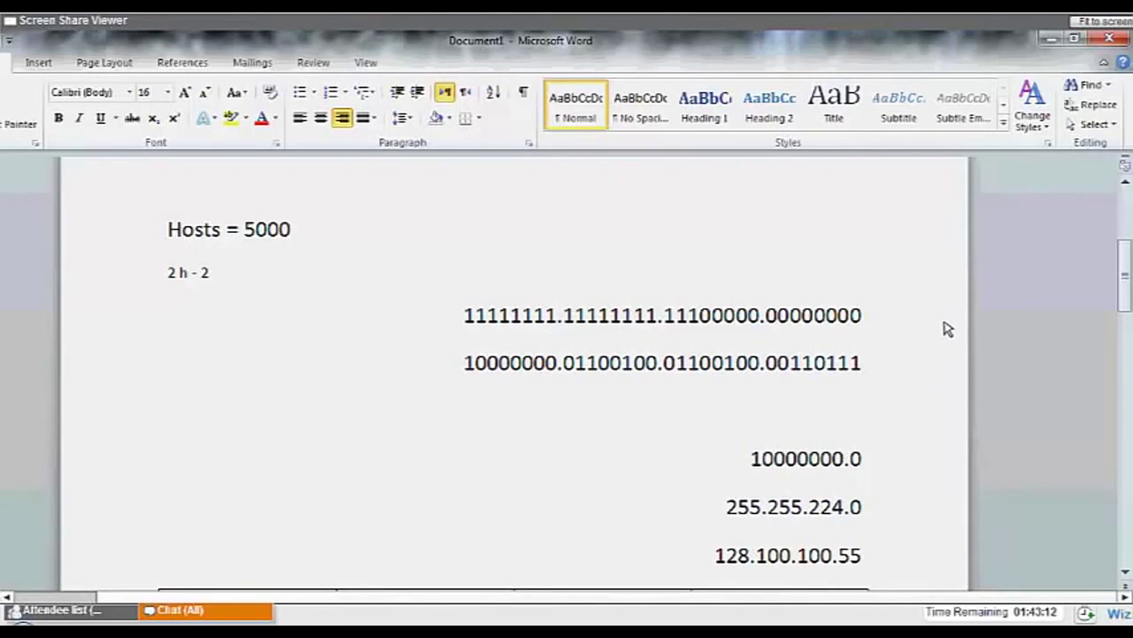
pyautogui.write('1100100.')
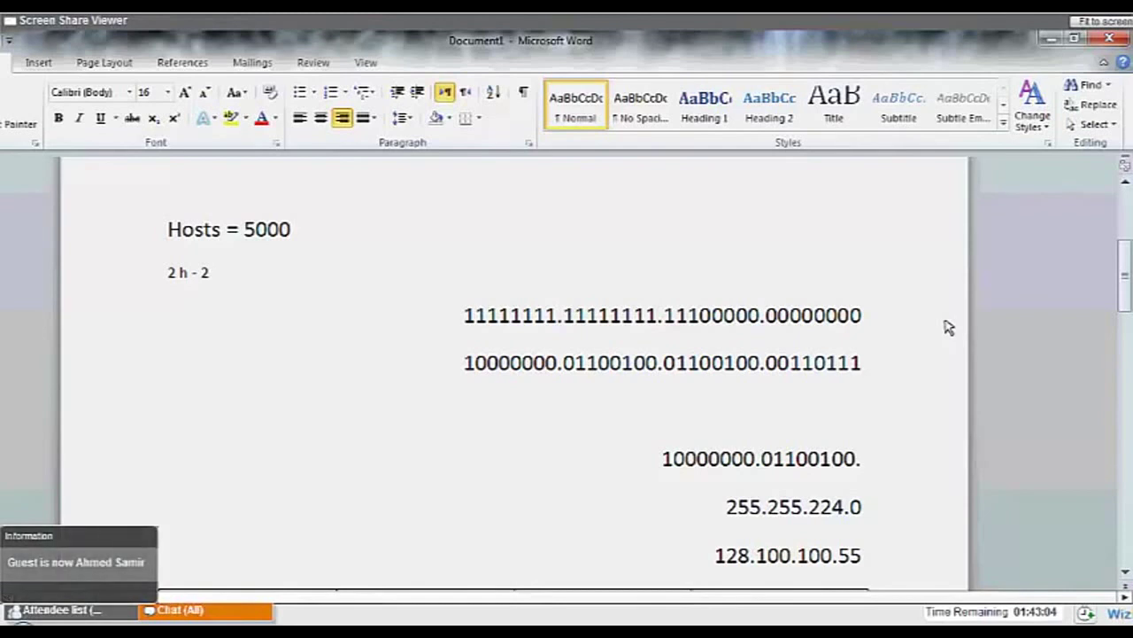
pyautogui.write('01100000.')
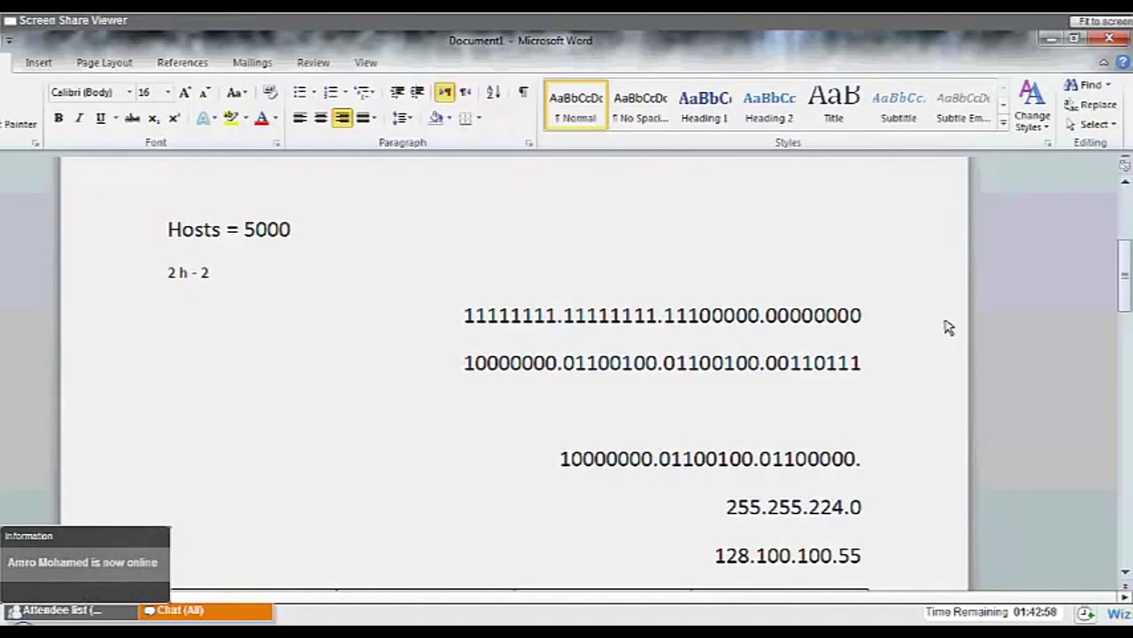
pyautogui.write('00000000')
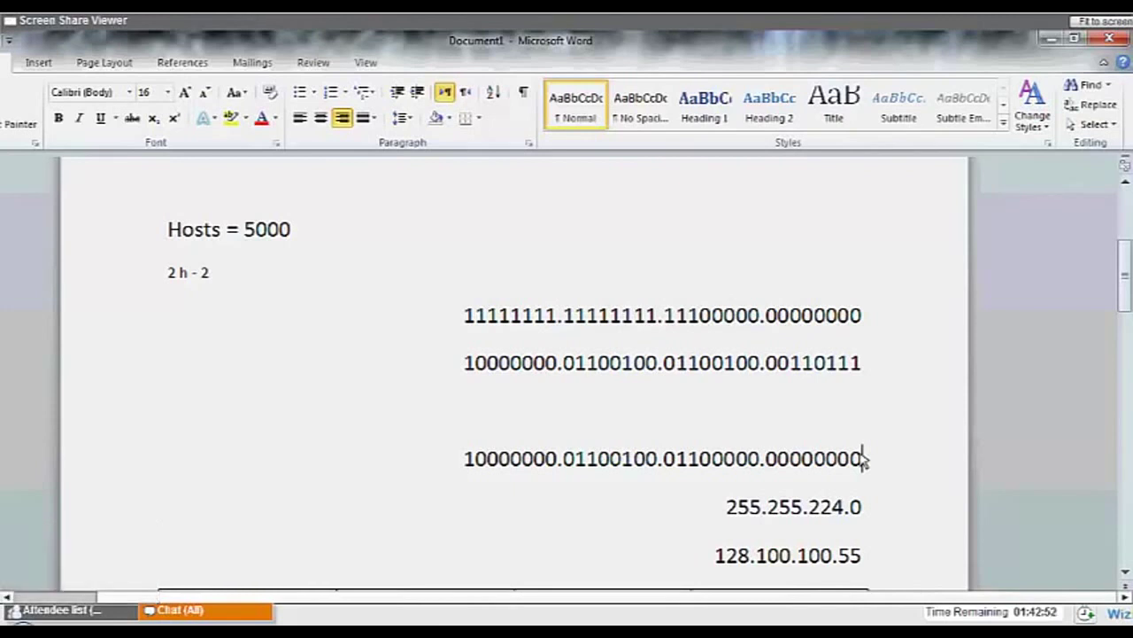
pyautogui.press('Down')
pyautogui.press('Down')
pyautogui.press('Down')
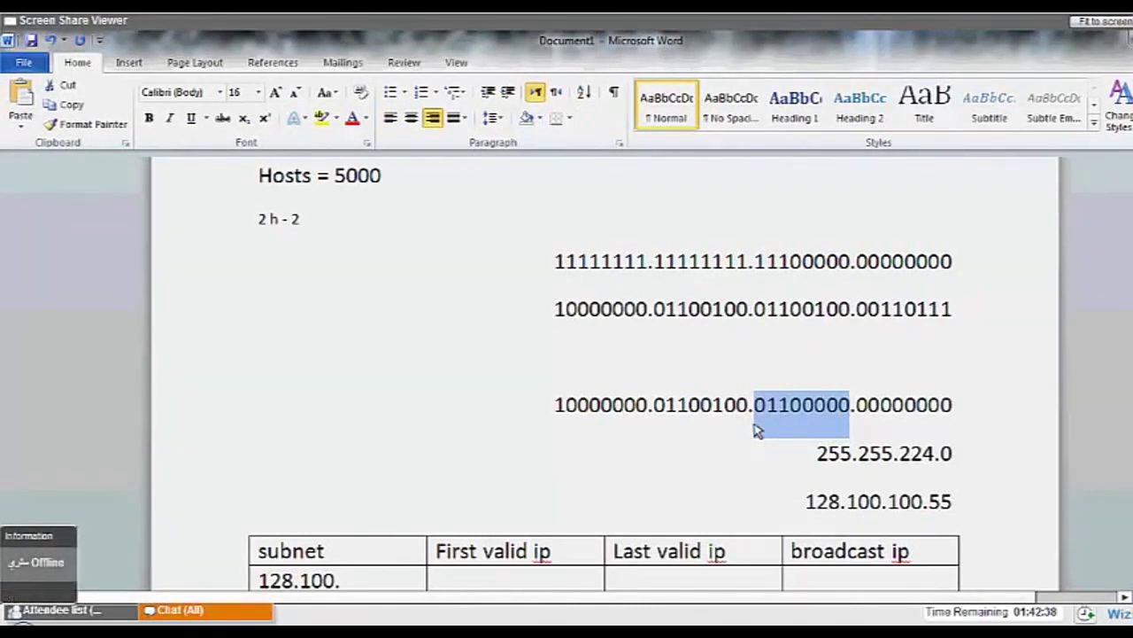
# Step: Complete the subnet cell so it reads 128.100.96.0
pyautogui.moveTo(785, 424); pyautogui.dragTo(771, 423)
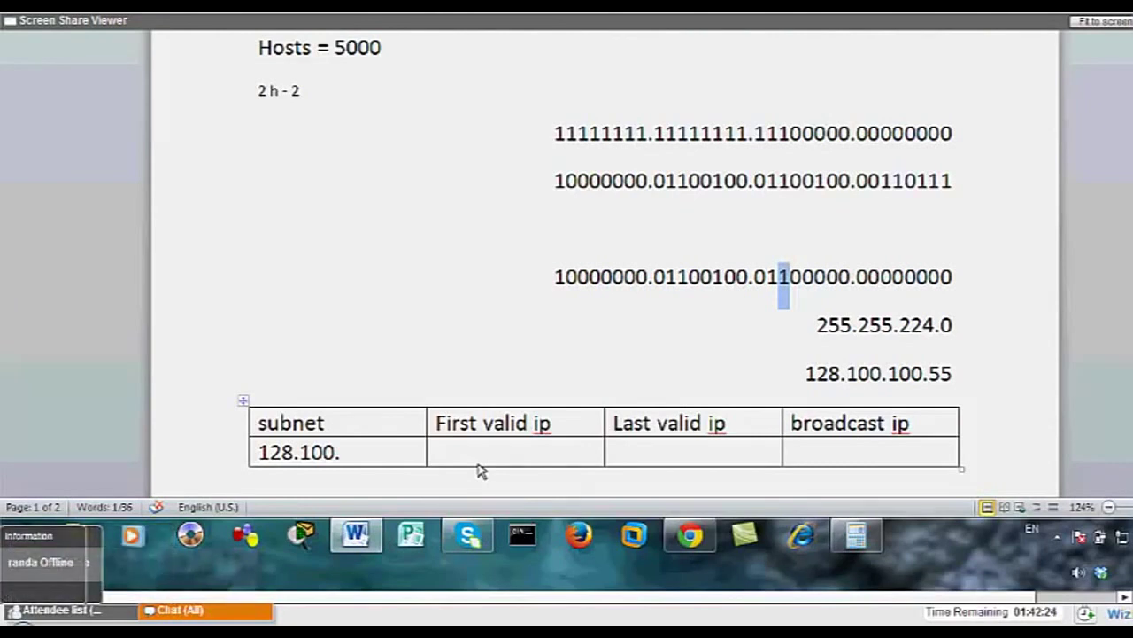
pyautogui.write('96.0')
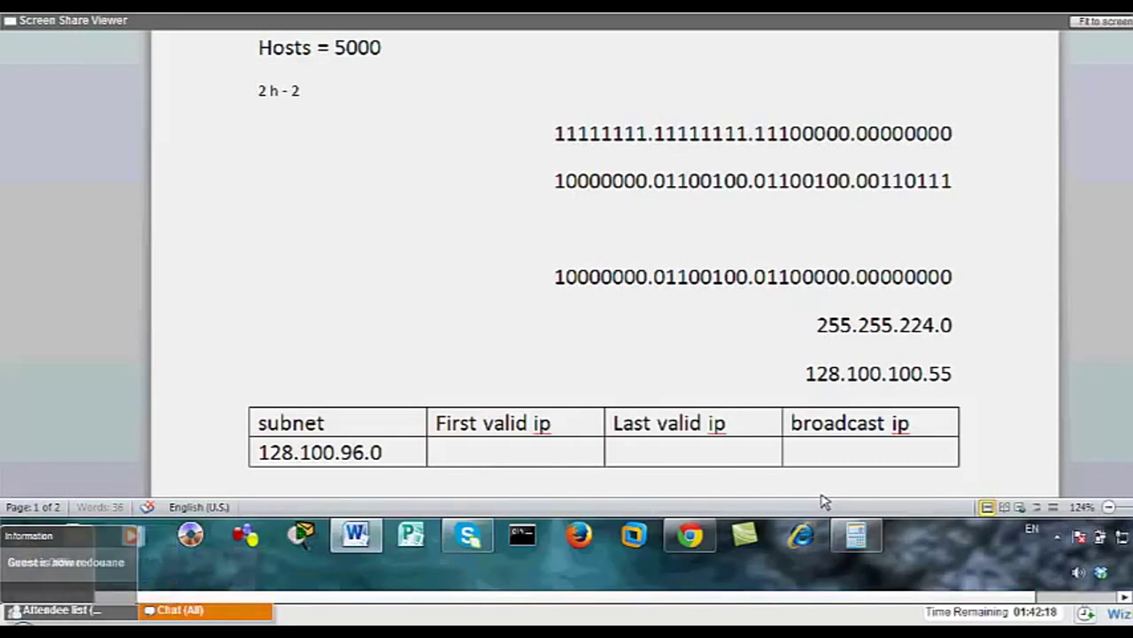
pyautogui.tripleClick(828, 509)
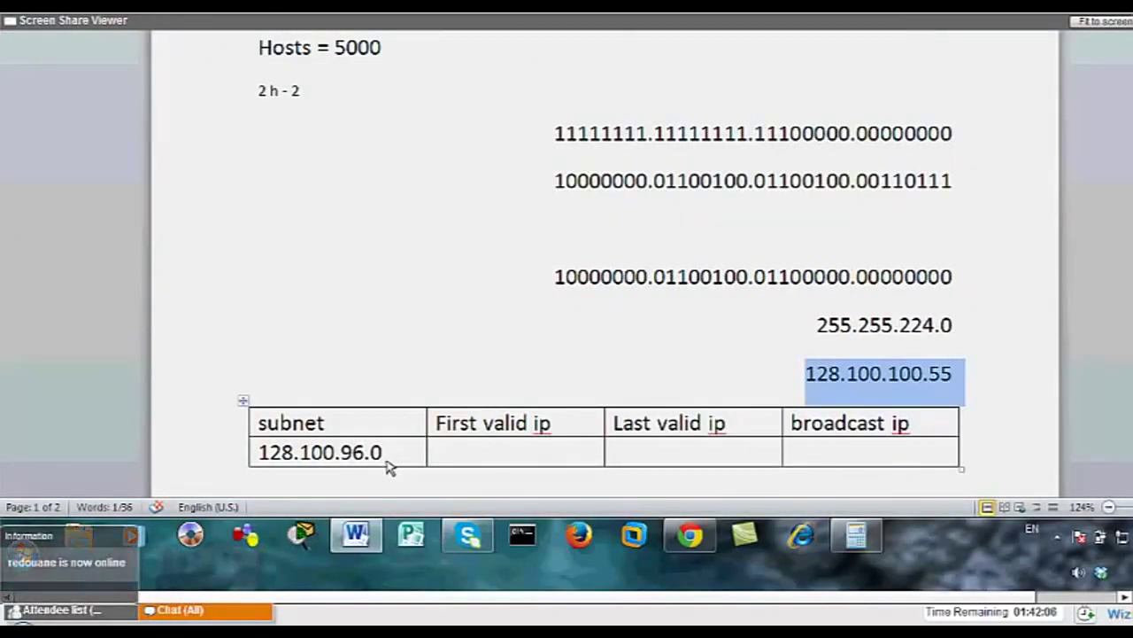
# Step: Enter 128.100.96.1 in the First valid ip cell
pyautogui.doubleClick(350, 452)
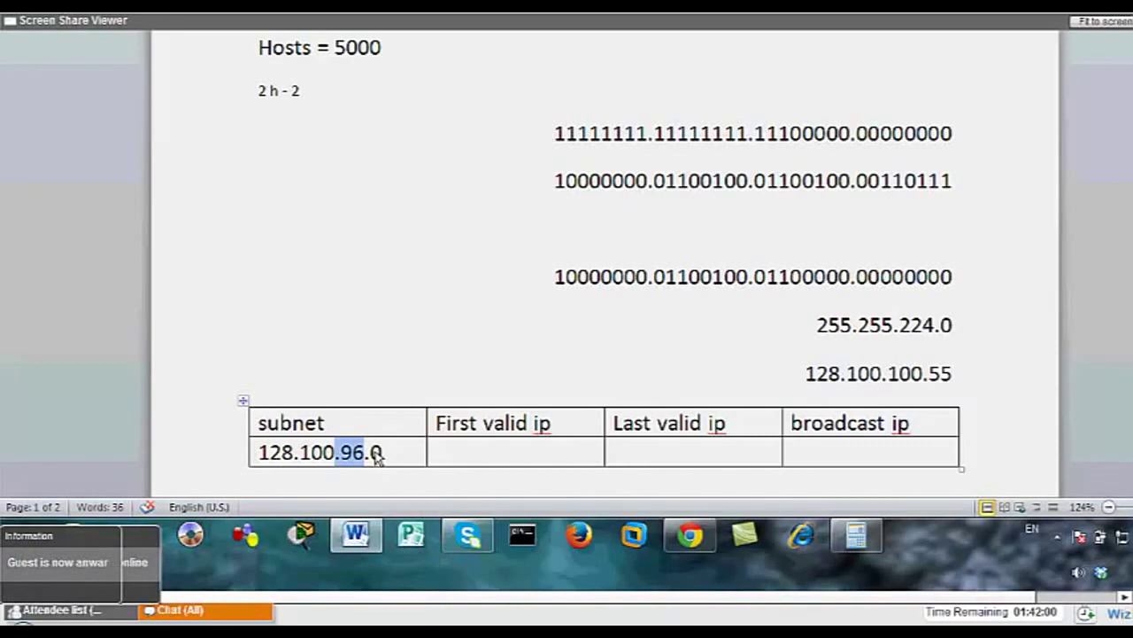
pyautogui.hotkey('shift', 'Home')
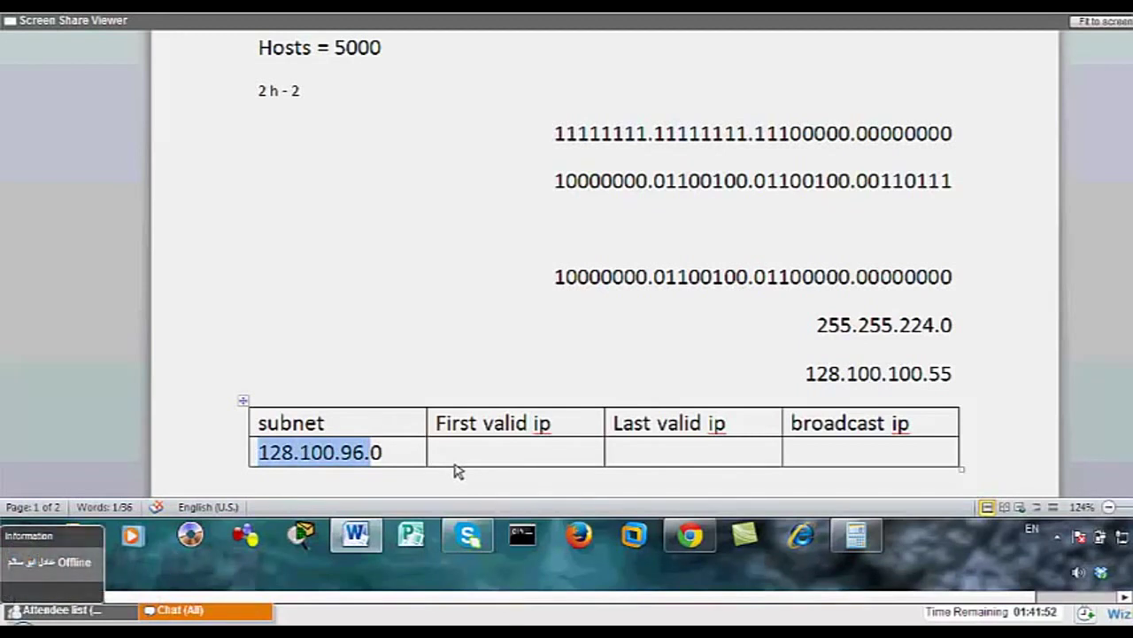
pyautogui.click(456, 452)
pyautogui.write('128.100.96.1')
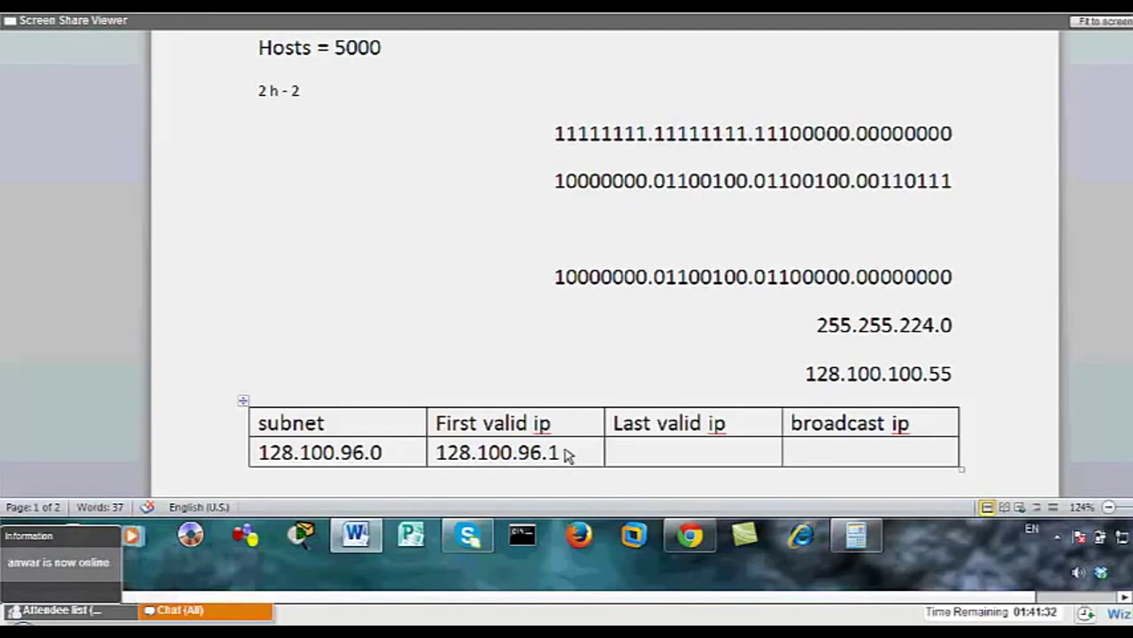
pyautogui.doubleClick(565, 454)
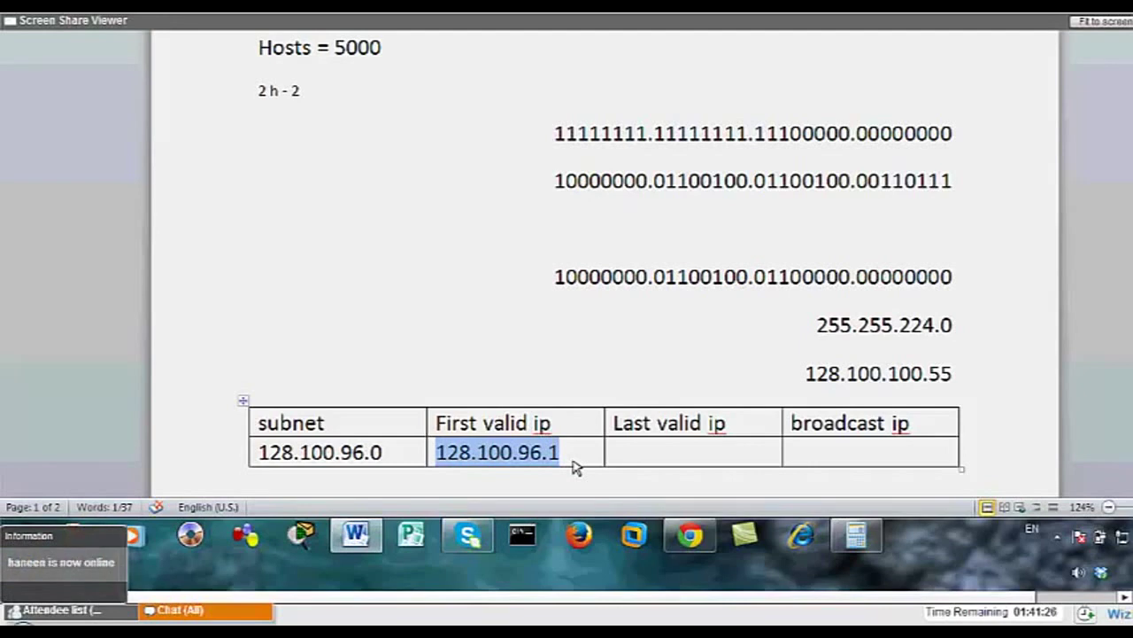
pyautogui.click(821, 454)
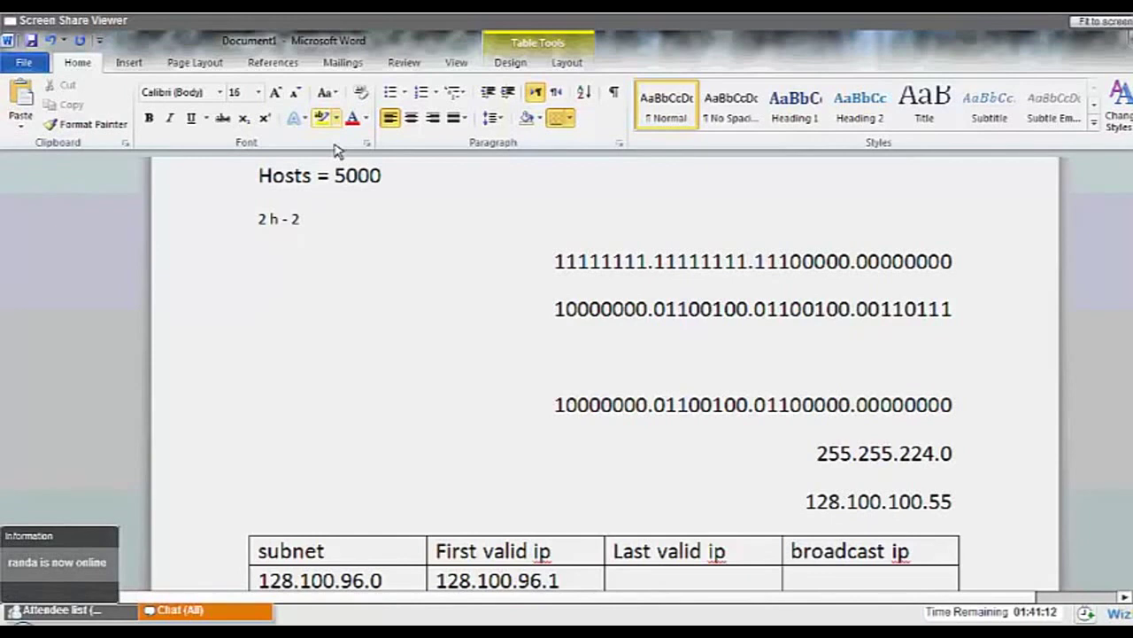
# Step: Draw a blue rectangle over both binary lines' network bits and send it behind text
pyautogui.scroll(-1, 319, 147)
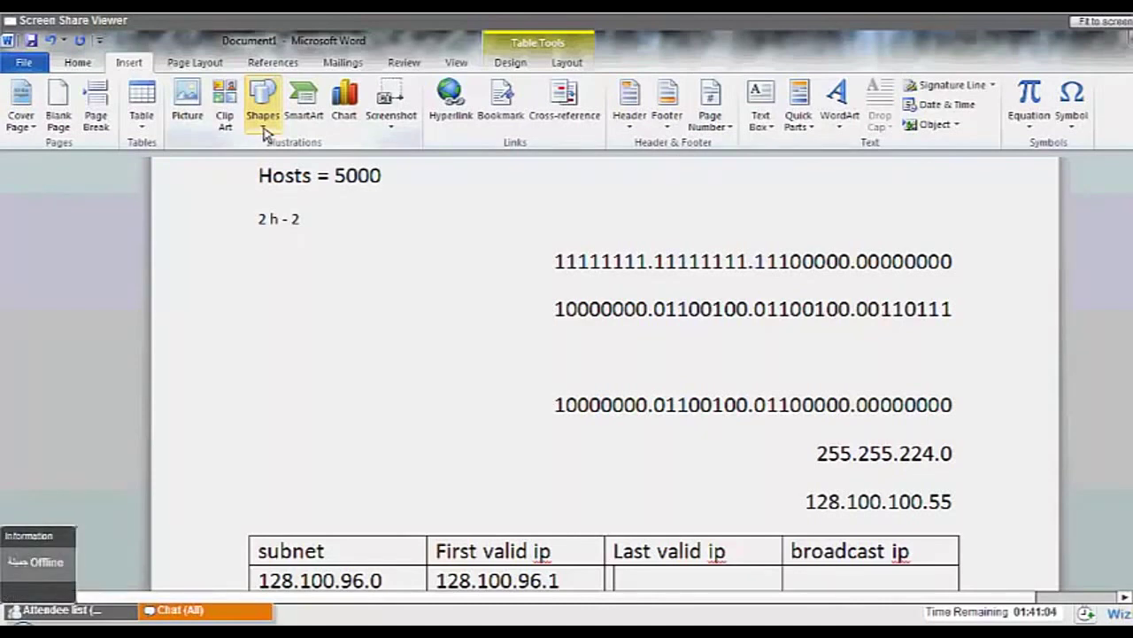
pyautogui.moveTo(544, 261); pyautogui.dragTo(671, 266)
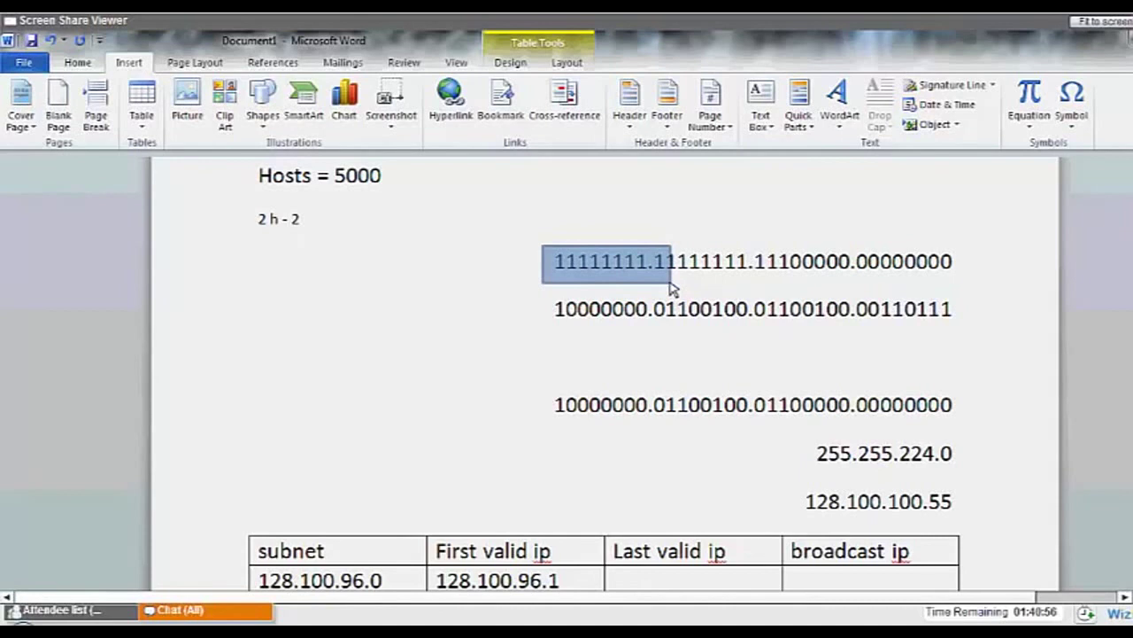
pyautogui.moveTo(671, 288); pyautogui.dragTo(794, 302)
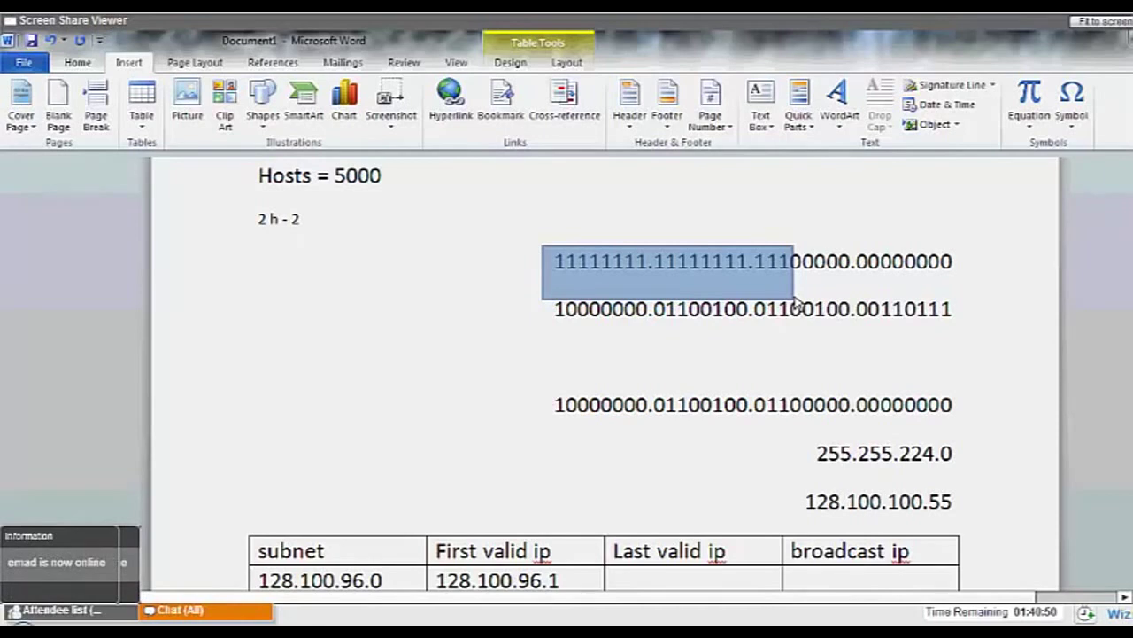
pyautogui.moveTo(794, 301); pyautogui.dragTo(791, 325)
pyautogui.rightClick(631, 291)
pyautogui.moveTo(692, 469)
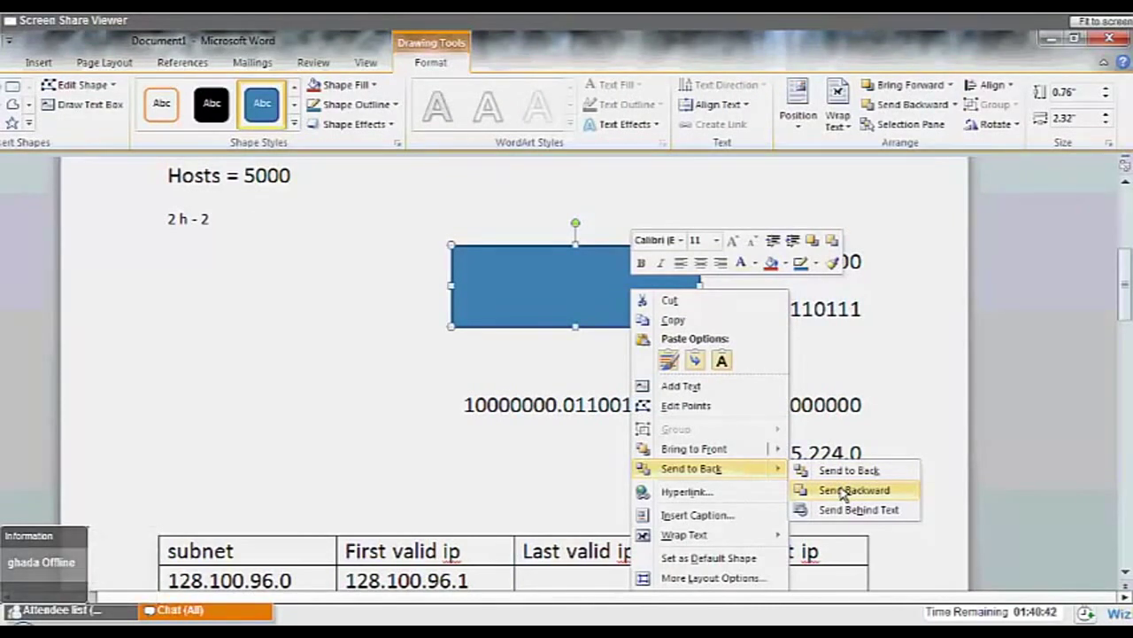
pyautogui.click(842, 491)
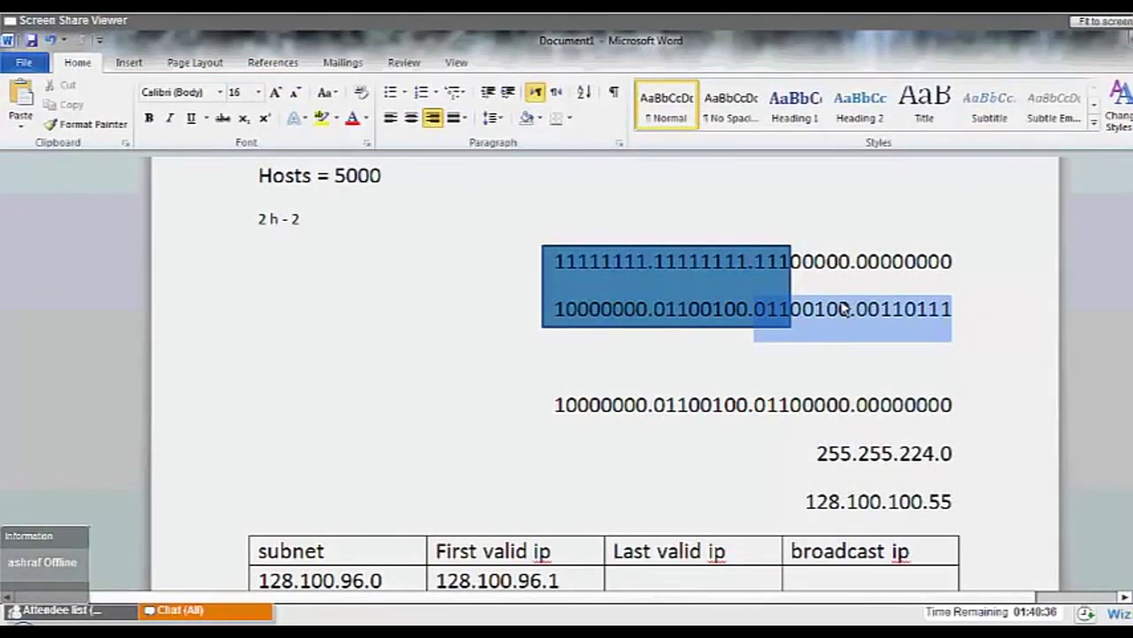
# Step: Highlight the host bits beside the rectangle and the second binary line
pyautogui.click(813, 308)
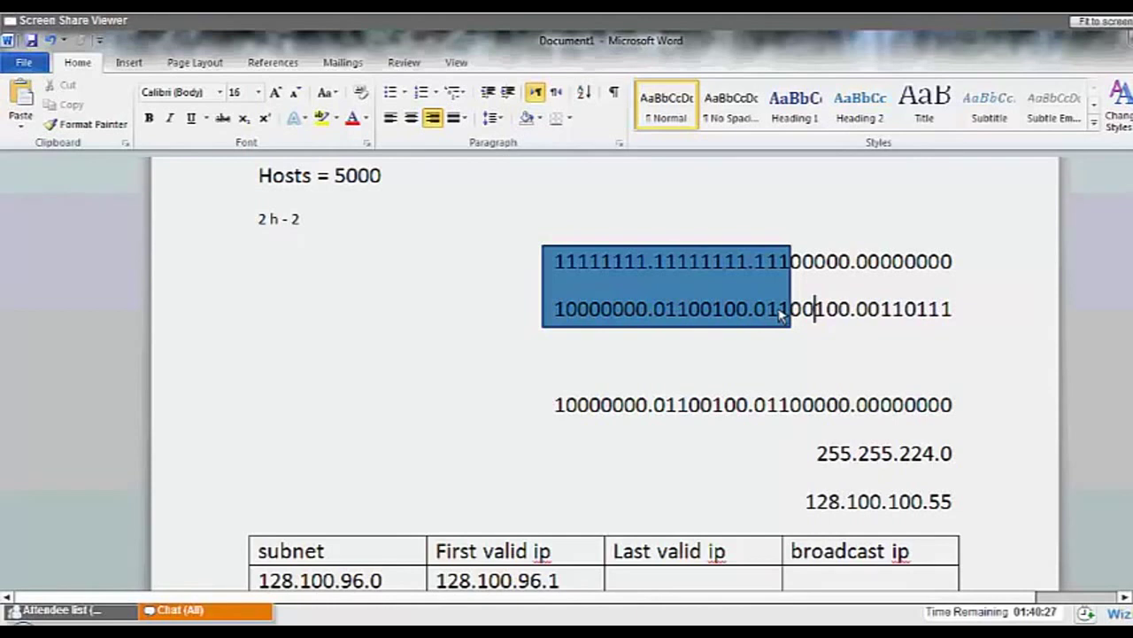
pyautogui.moveTo(791, 261); pyautogui.dragTo(837, 259)
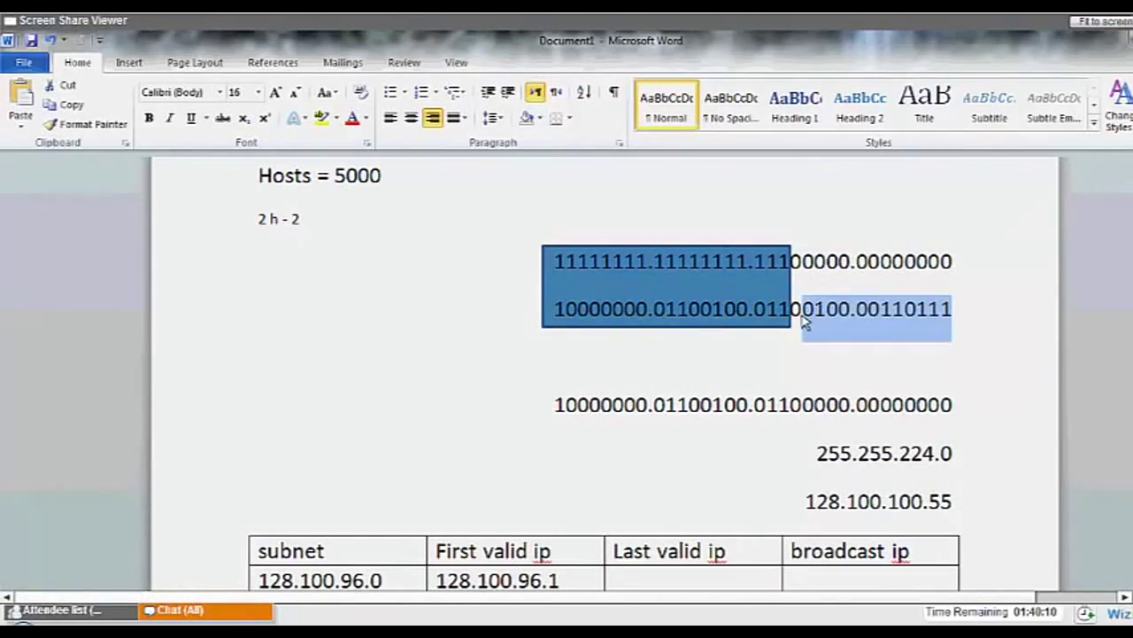
pyautogui.moveTo(804, 323); pyautogui.dragTo(582, 324)
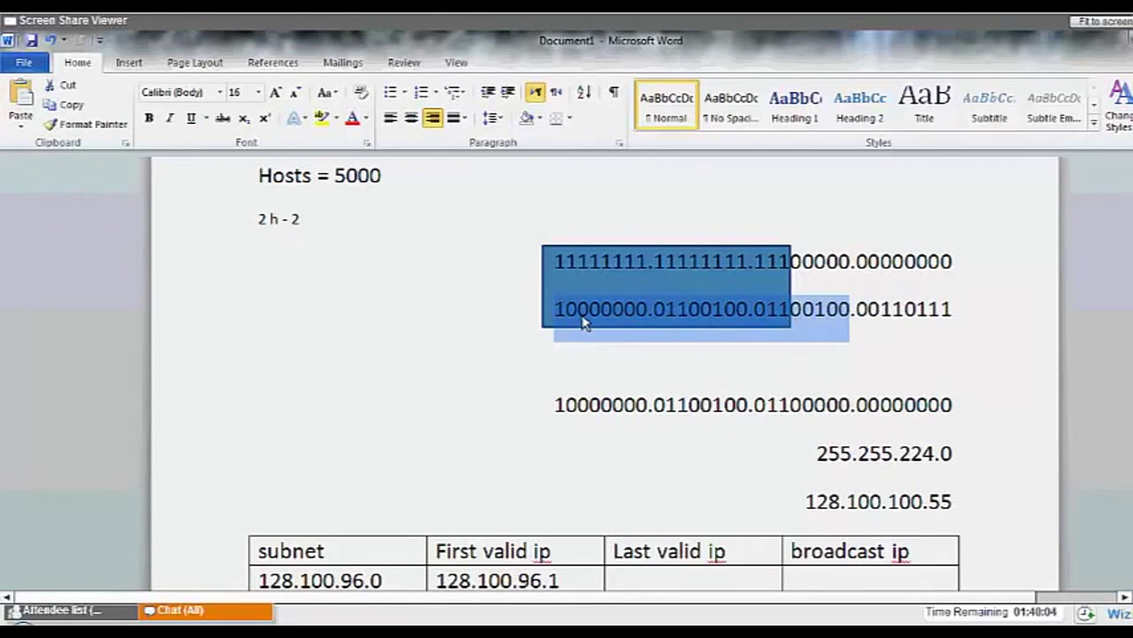
# Step: Type 10000000.01100100.01111111.11111111 on a new line below the second binary line
pyautogui.press('End')
pyautogui.press('Return')
pyautogui.write('10')
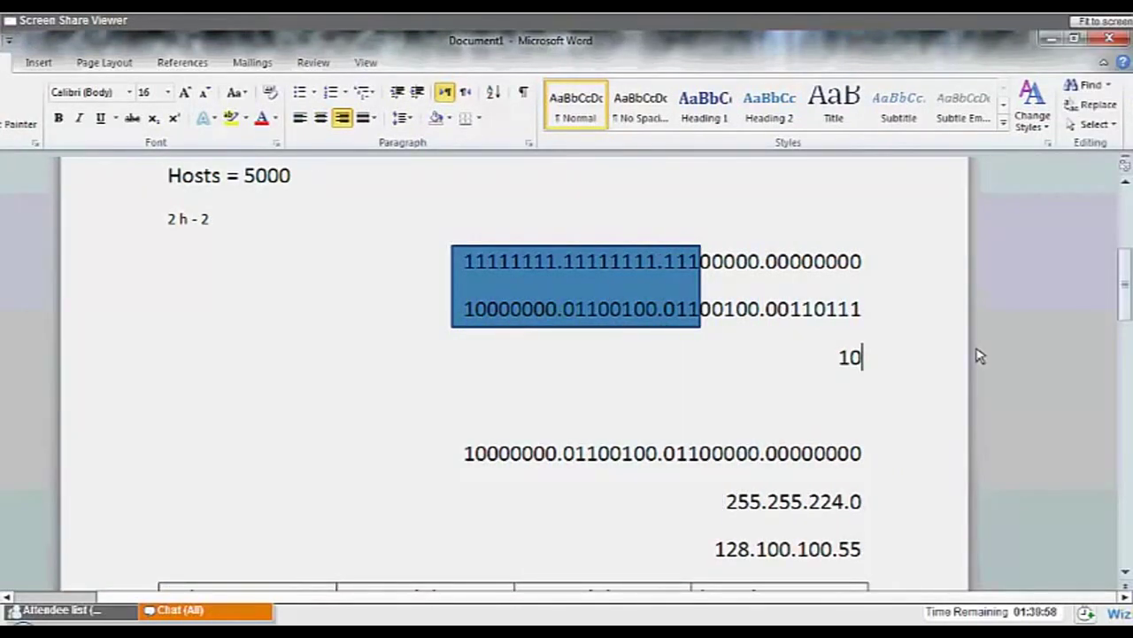
pyautogui.write('000000.011001')
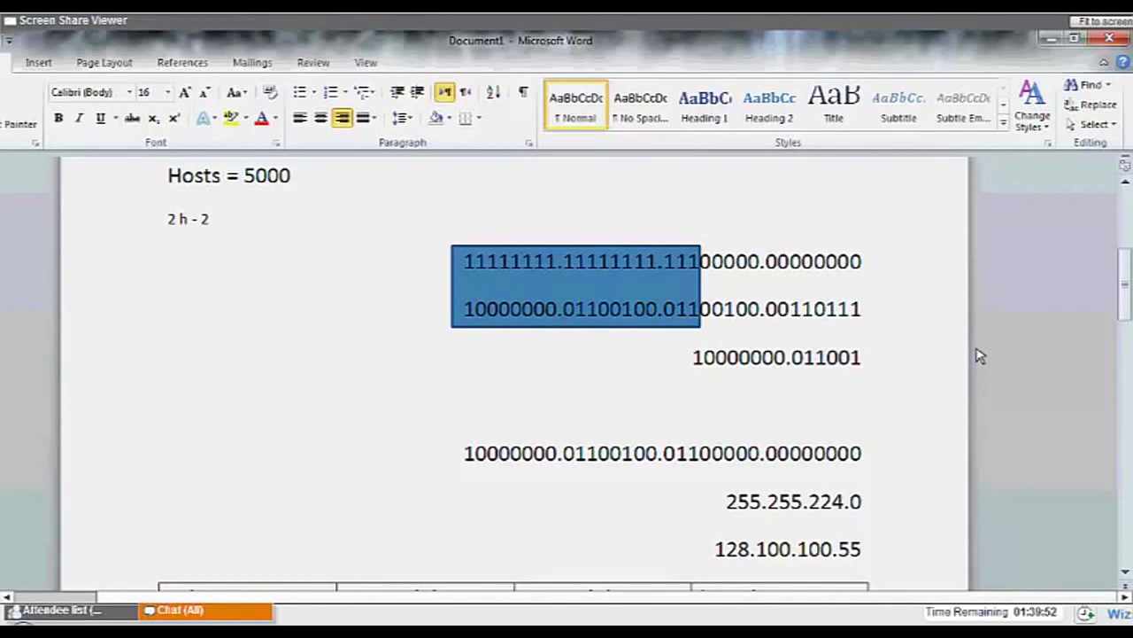
pyautogui.write('00.011')
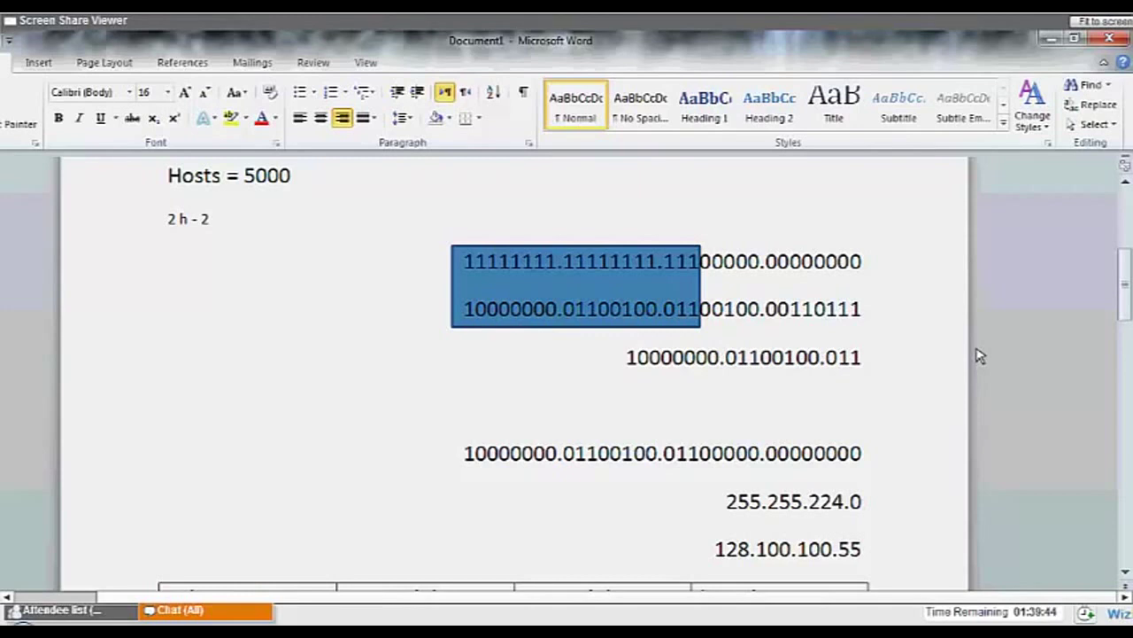
pyautogui.write('11111.11111111')
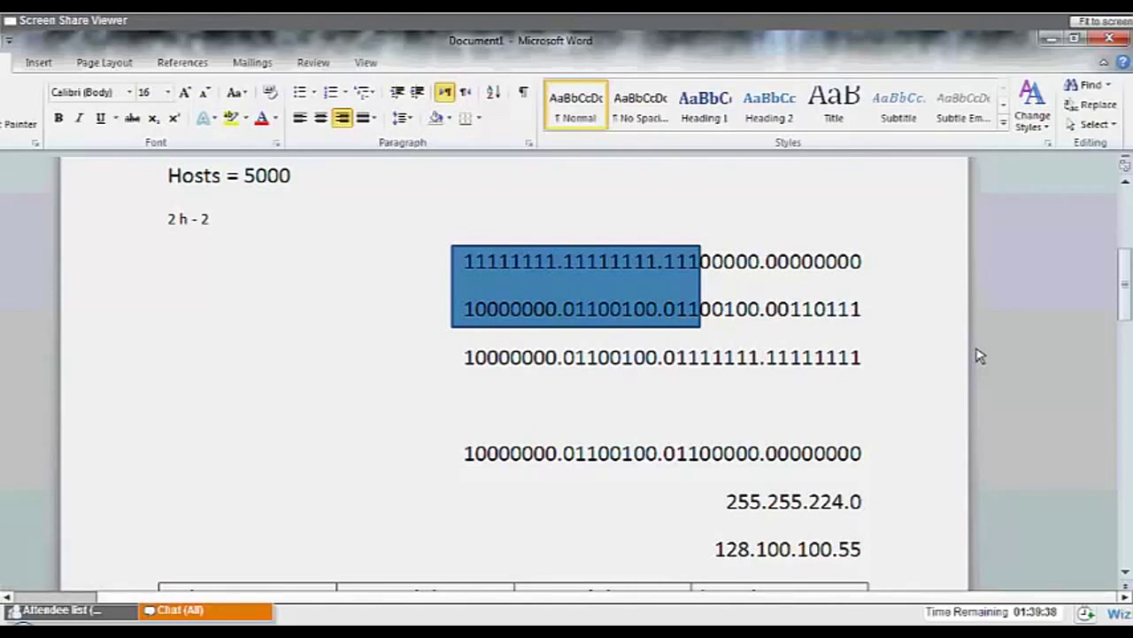
# Step: Enter broadcast IP 128.100.127.255, checking the broadcast line's third octet 01111111
pyautogui.scroll(-2, 978, 355)
pyautogui.write('12')
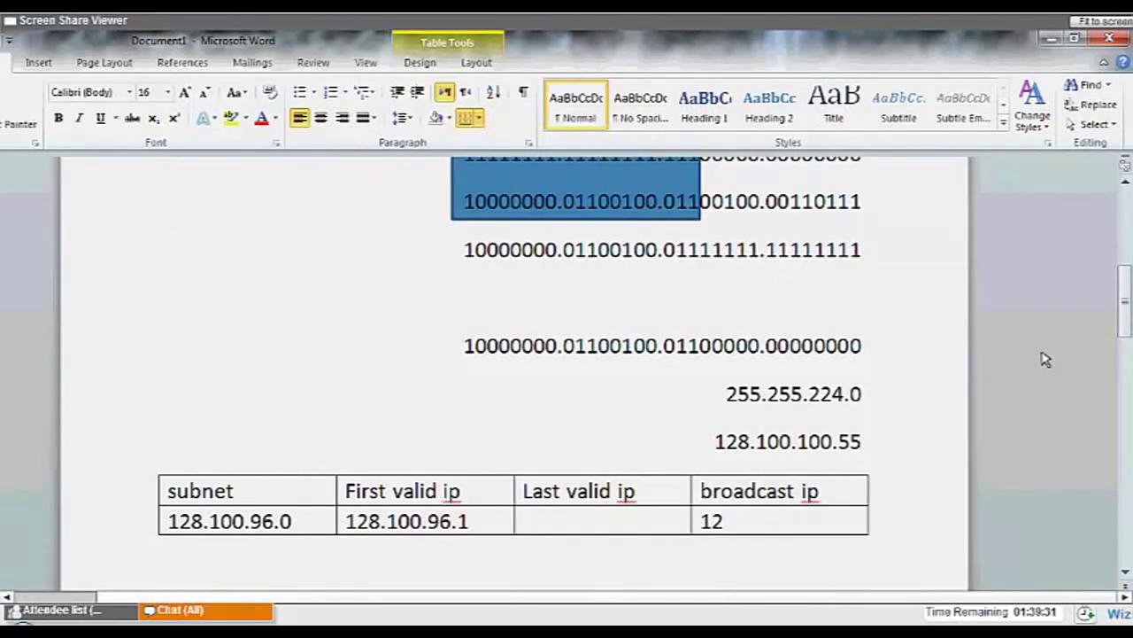
pyautogui.write('8.100.')
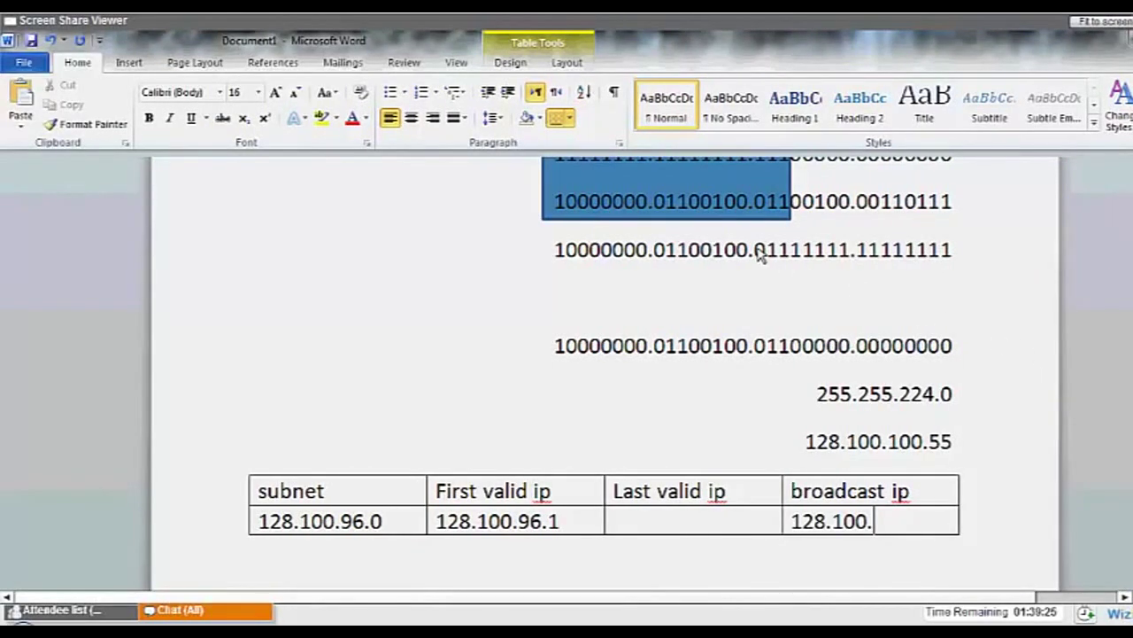
pyautogui.click(759, 254)
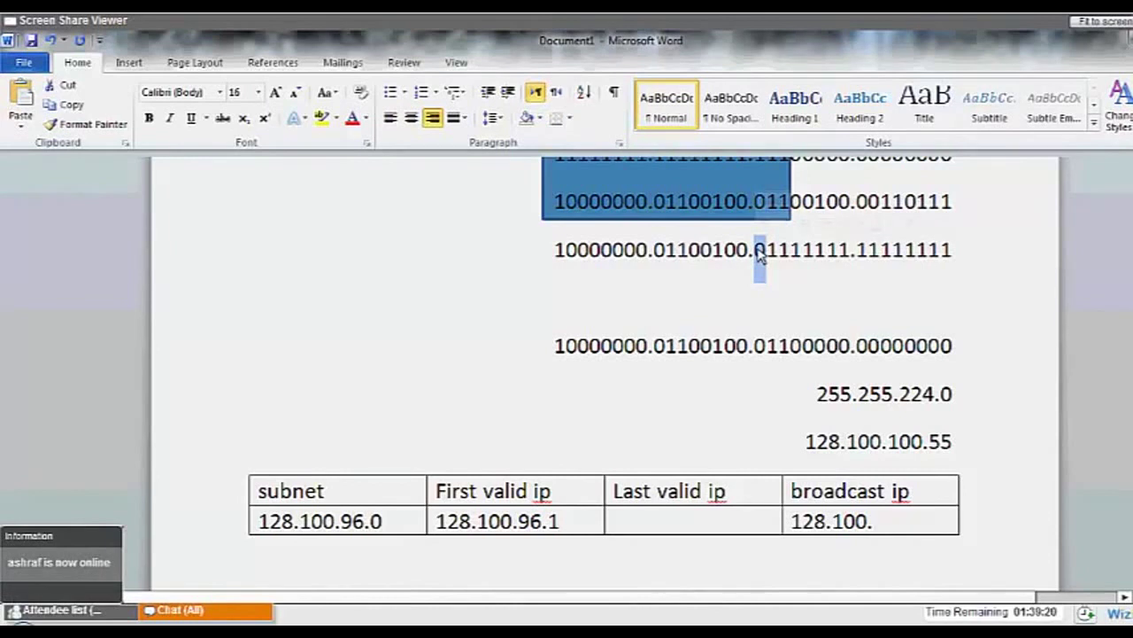
pyautogui.moveTo(758, 254); pyautogui.dragTo(846, 260)
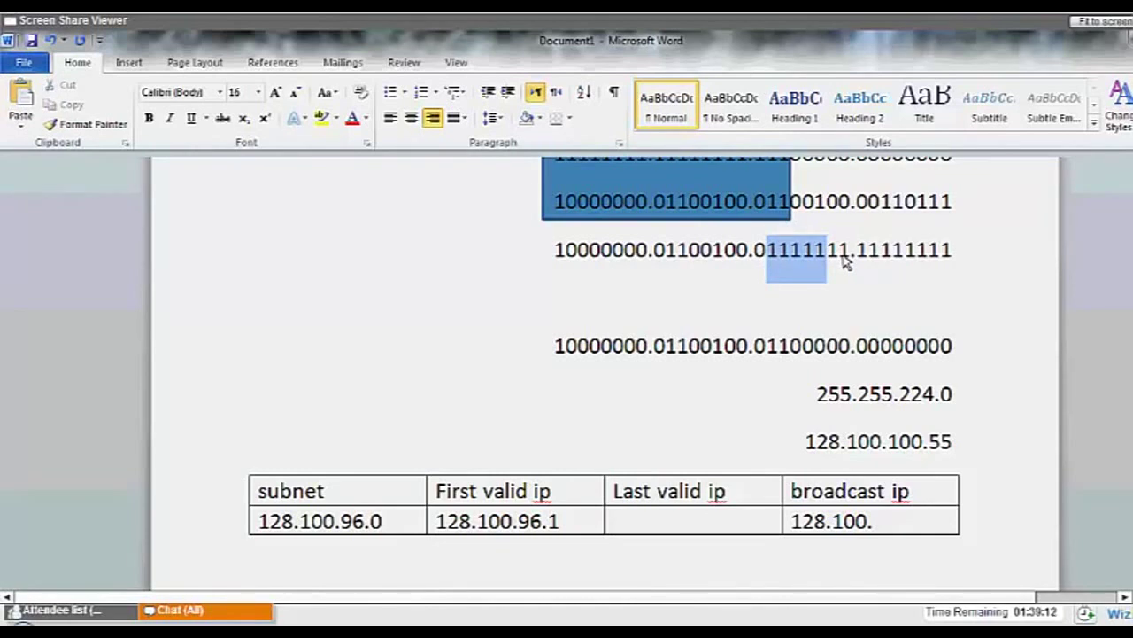
pyautogui.moveTo(847, 256); pyautogui.dragTo(756, 255)
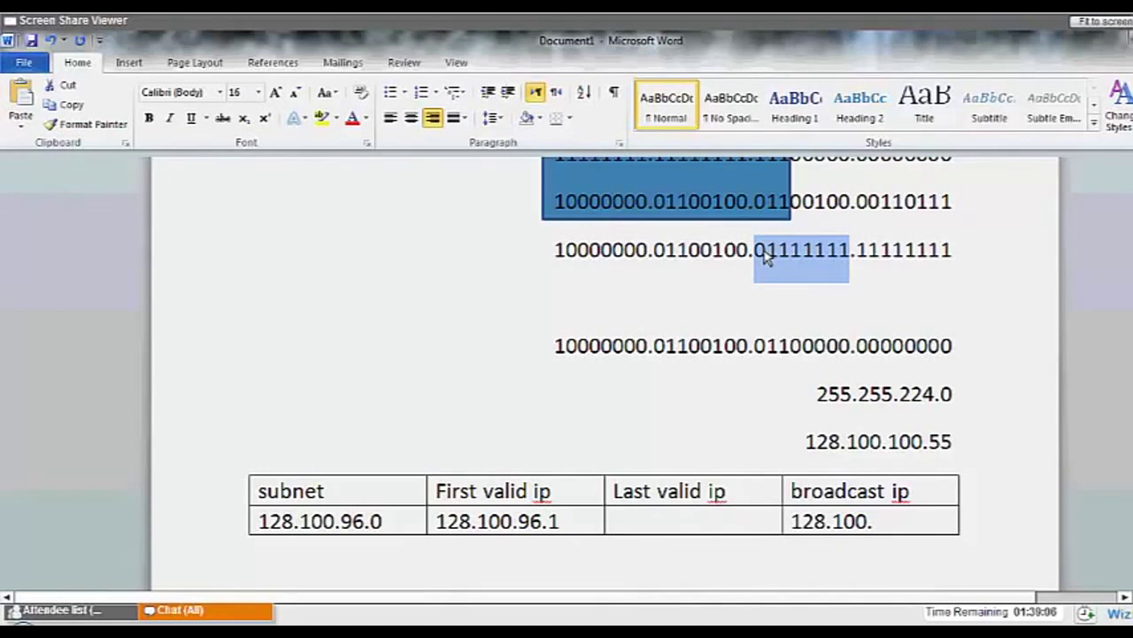
pyautogui.write('127.255')
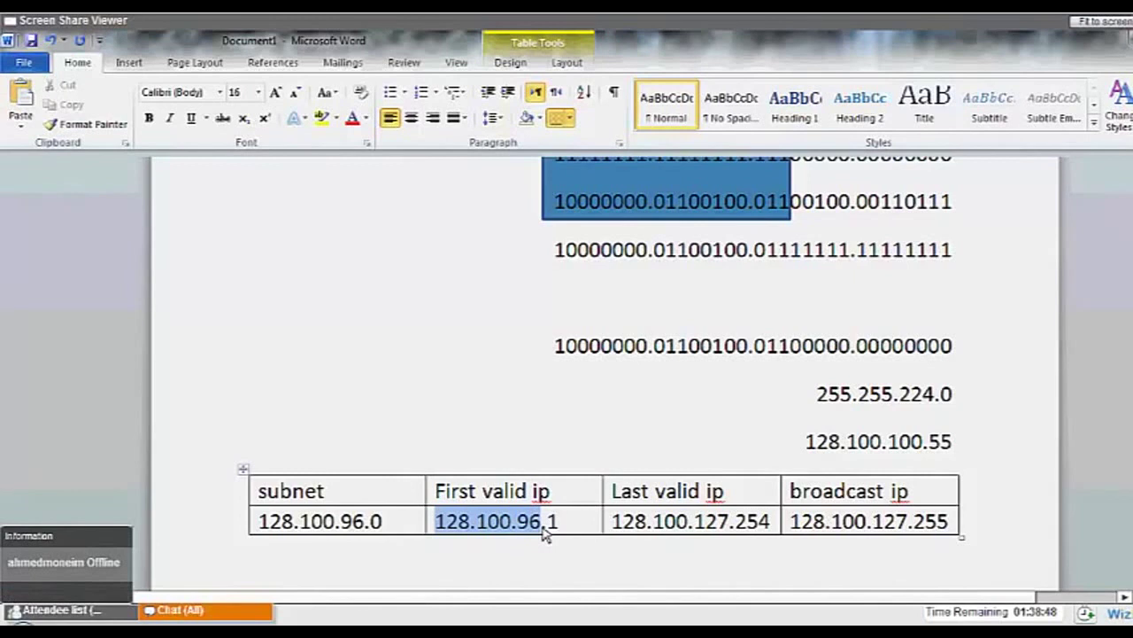
pyautogui.moveTo(544, 532); pyautogui.dragTo(570, 531)
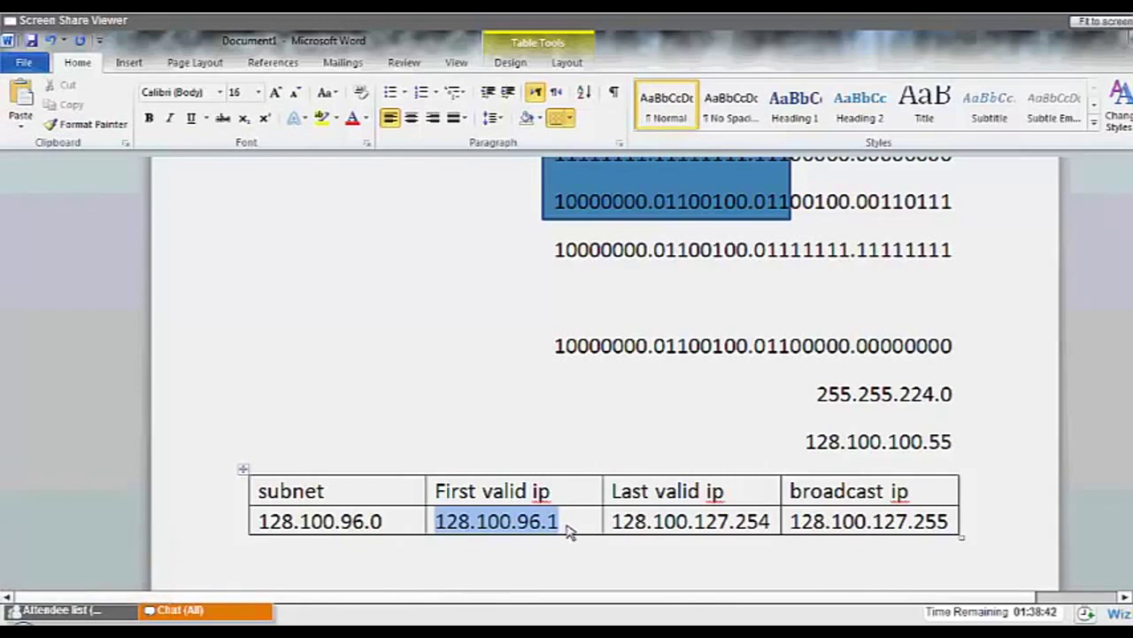
pyautogui.click(568, 528)
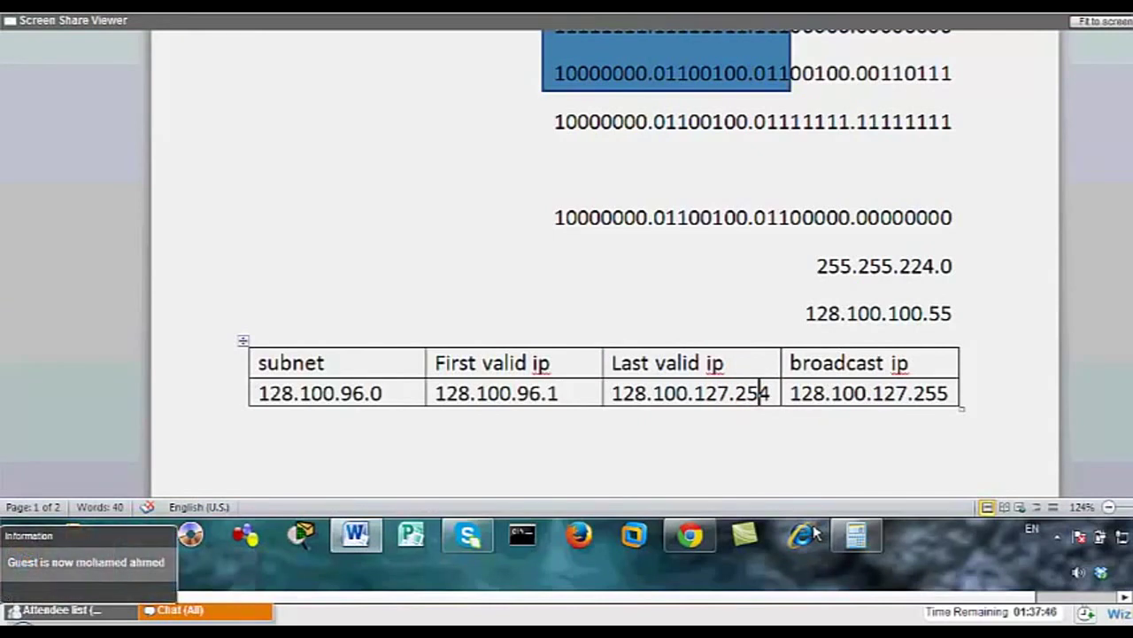
pyautogui.tripleClick(829, 392)
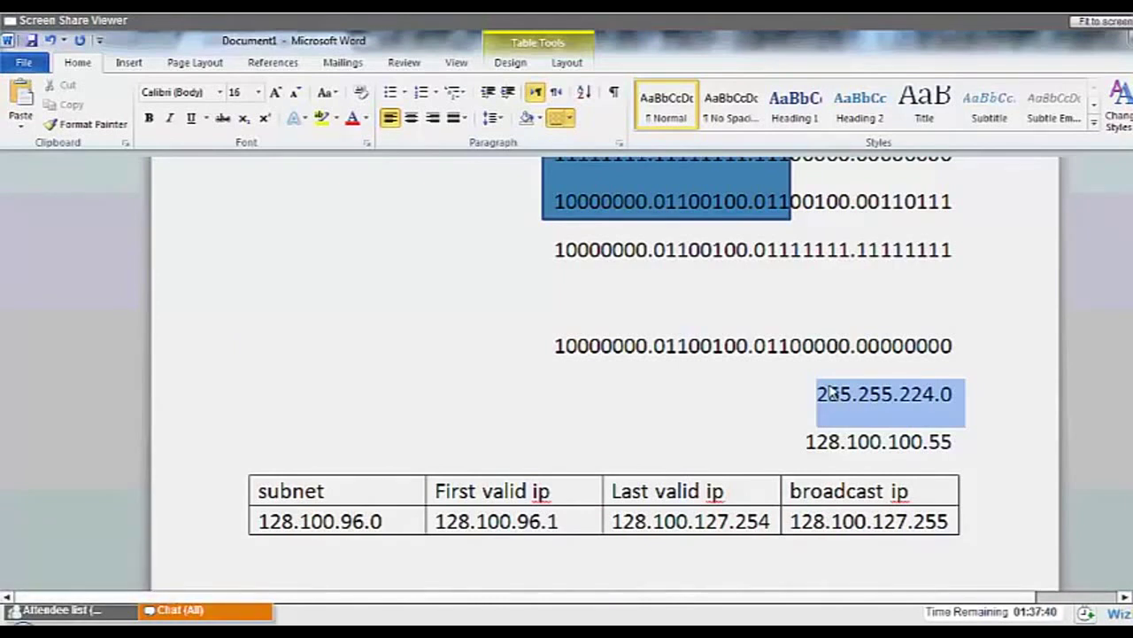
pyautogui.click(826, 391)
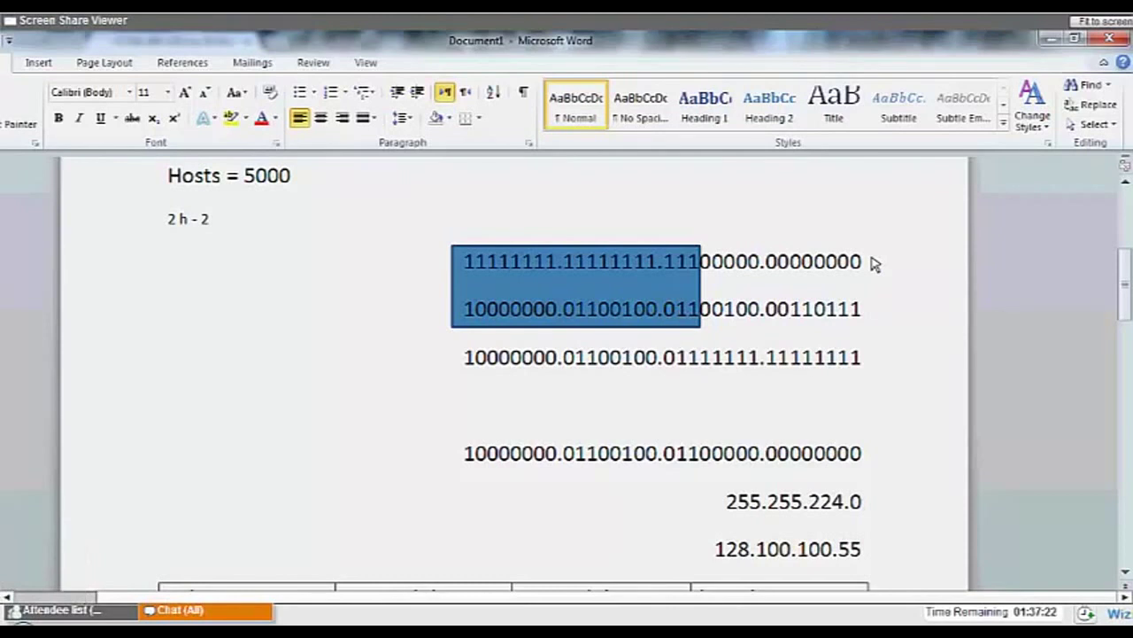
pyautogui.moveTo(874, 263); pyautogui.dragTo(859, 259)
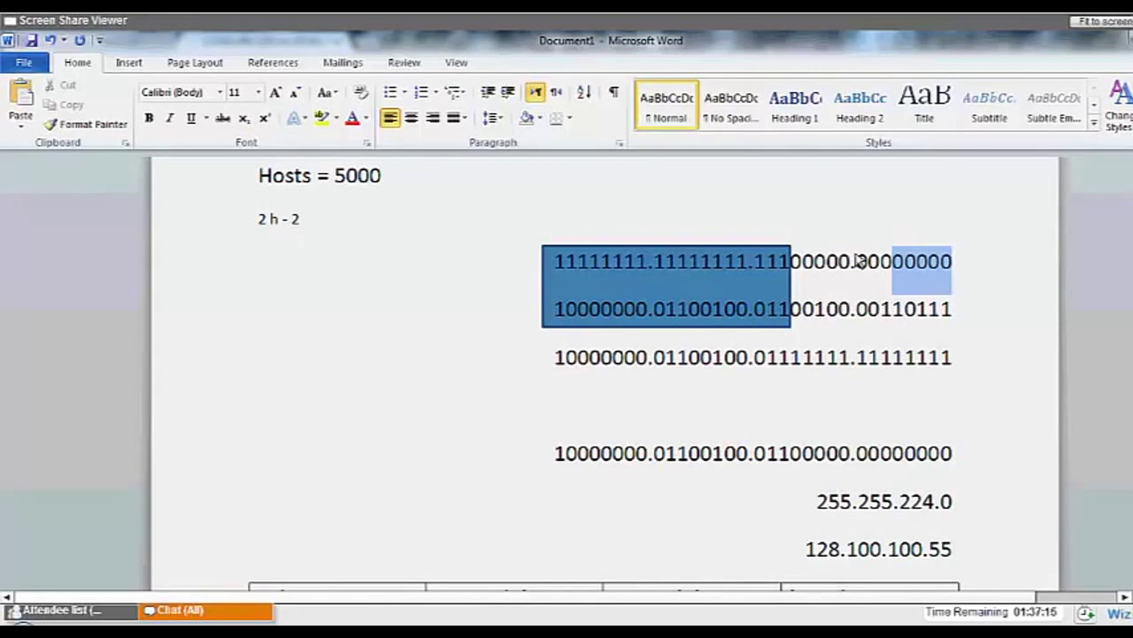
pyautogui.click(803, 261)
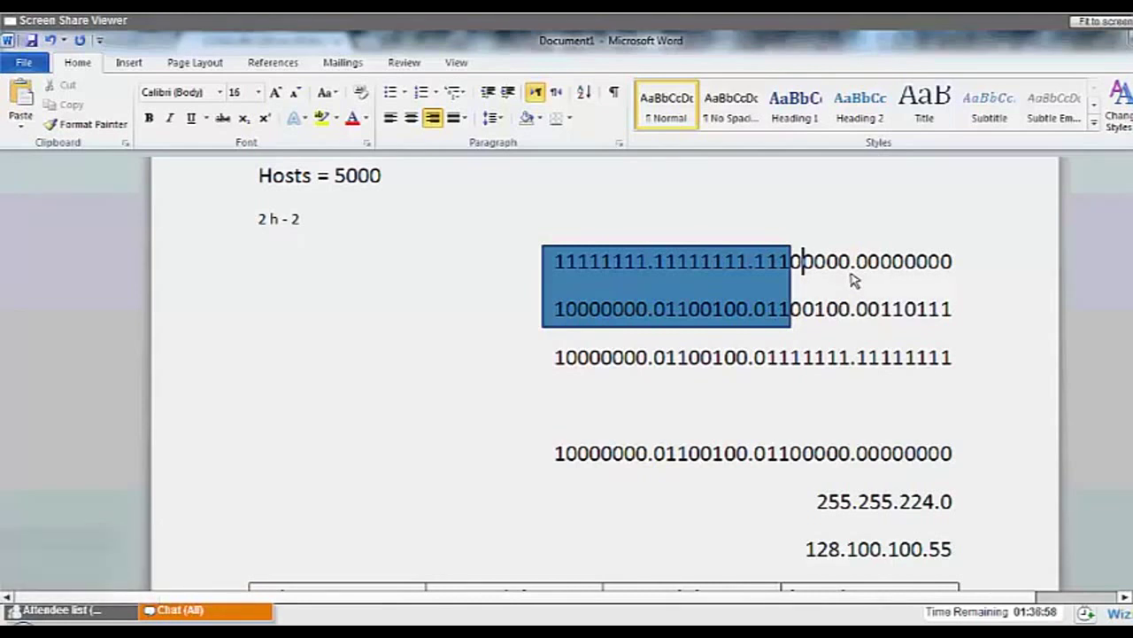
pyautogui.scroll(-3, 851, 284)
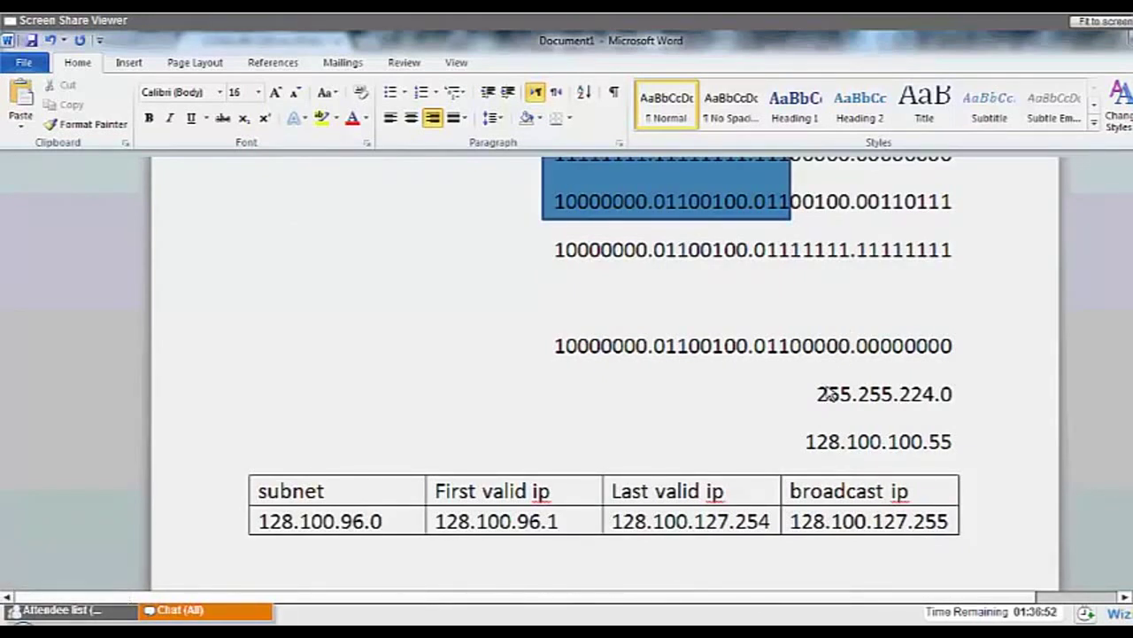
pyautogui.scroll(-1, 823, 394)
pyautogui.click(542, 469)
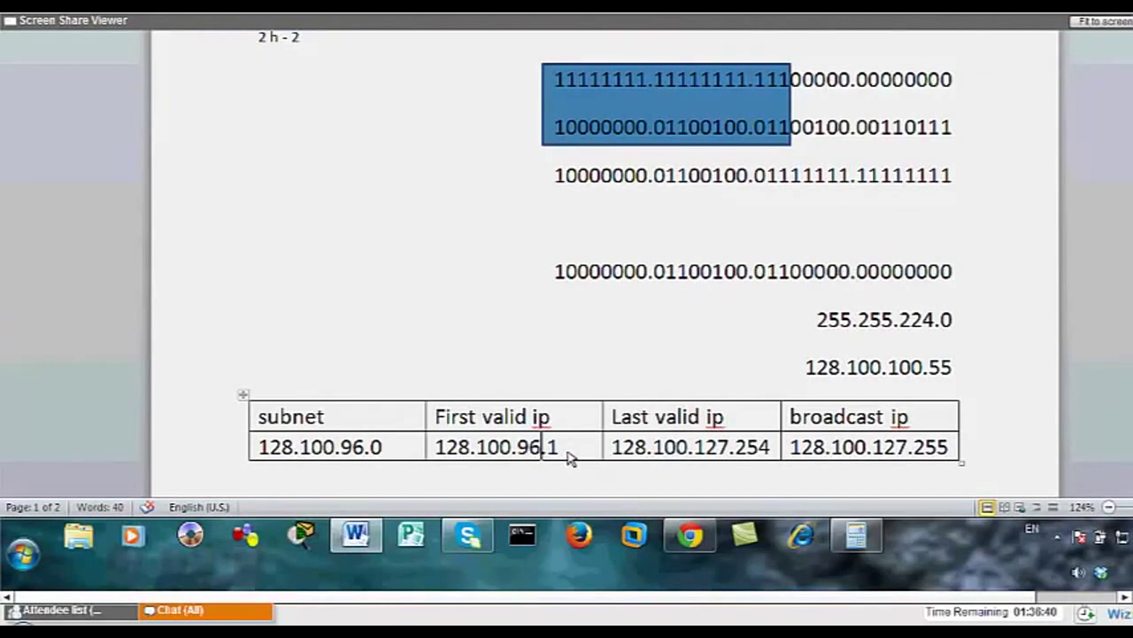
pyautogui.moveTo(384, 447); pyautogui.dragTo(273, 446)
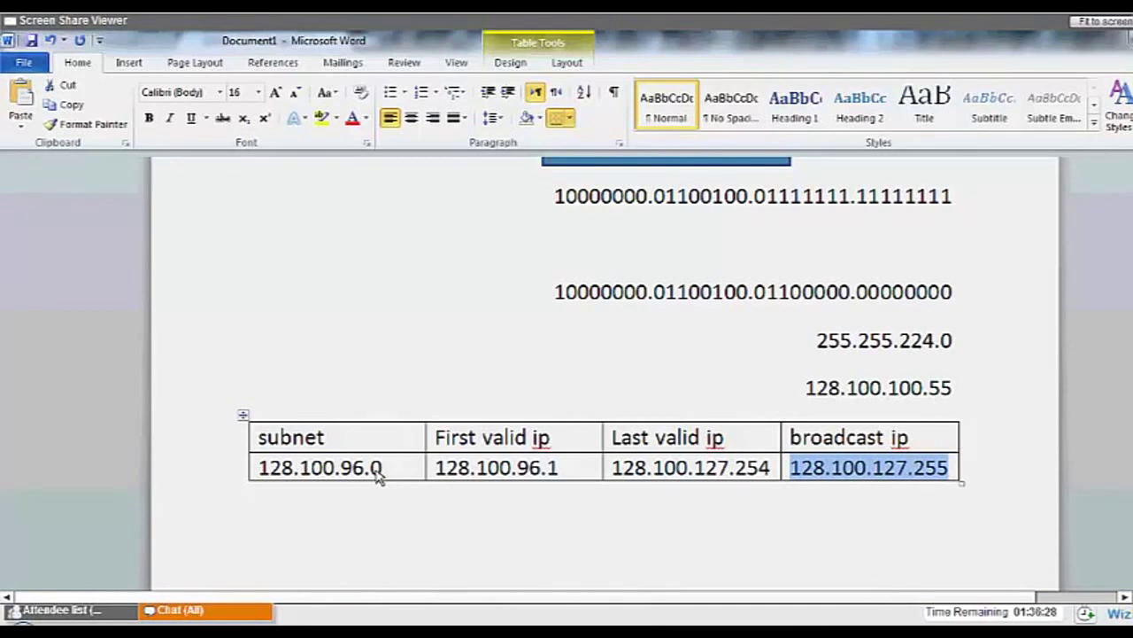
pyautogui.moveTo(726, 341); pyautogui.dragTo(850, 348)
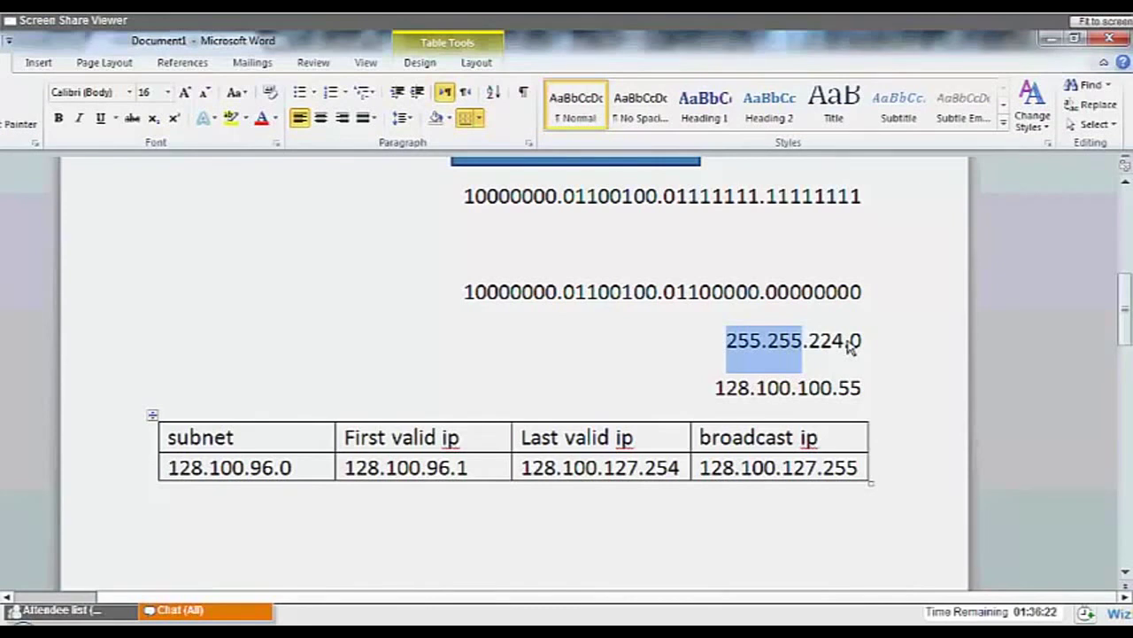
pyautogui.click(849, 347)
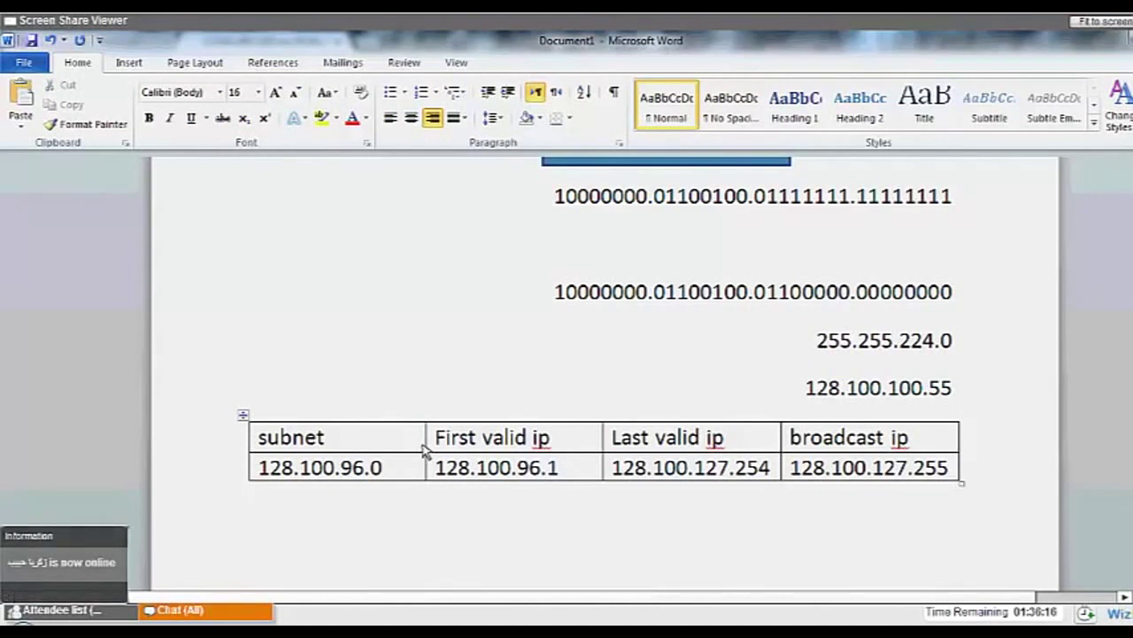
pyautogui.scroll(5, 423, 449)
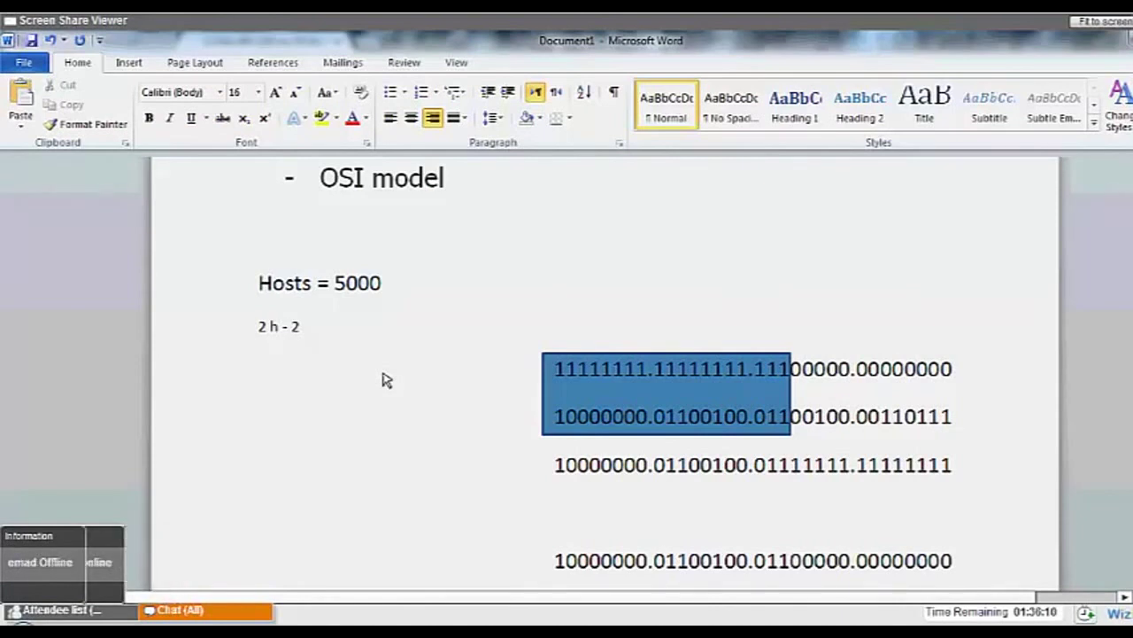
pyautogui.scroll(-4, 386, 379)
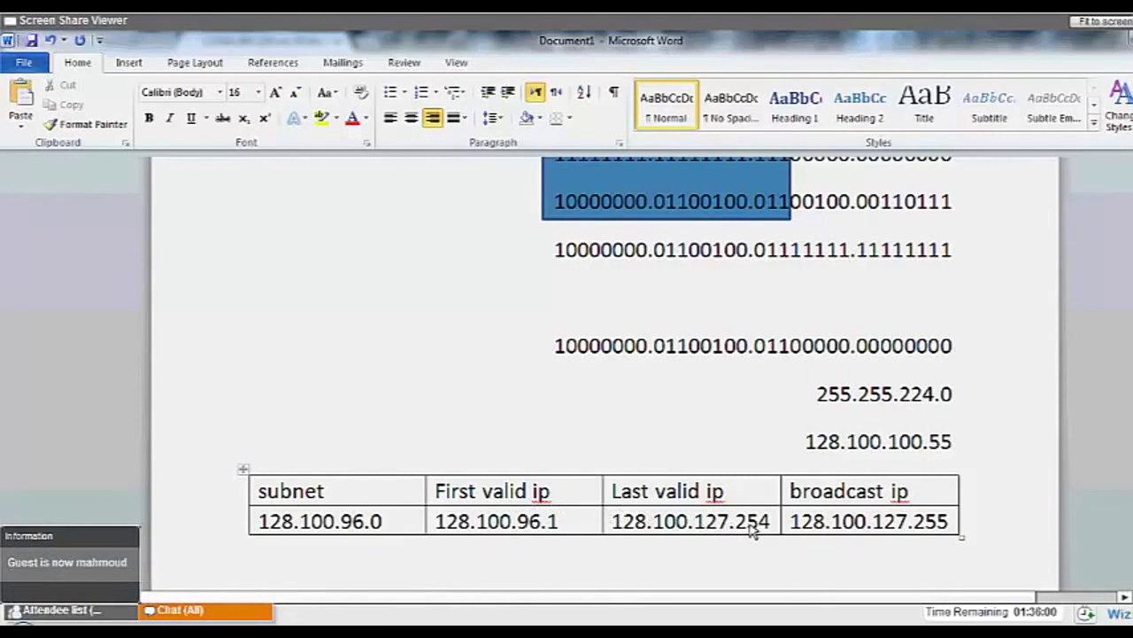
pyautogui.scroll(-3, 870, 469)
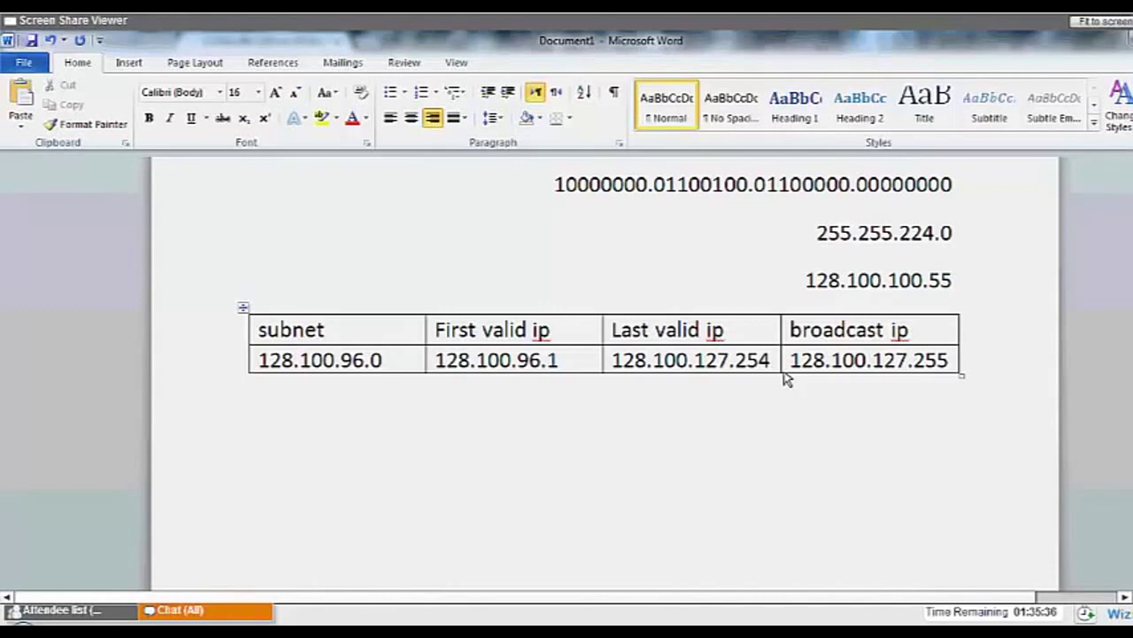
pyautogui.click(785, 382)
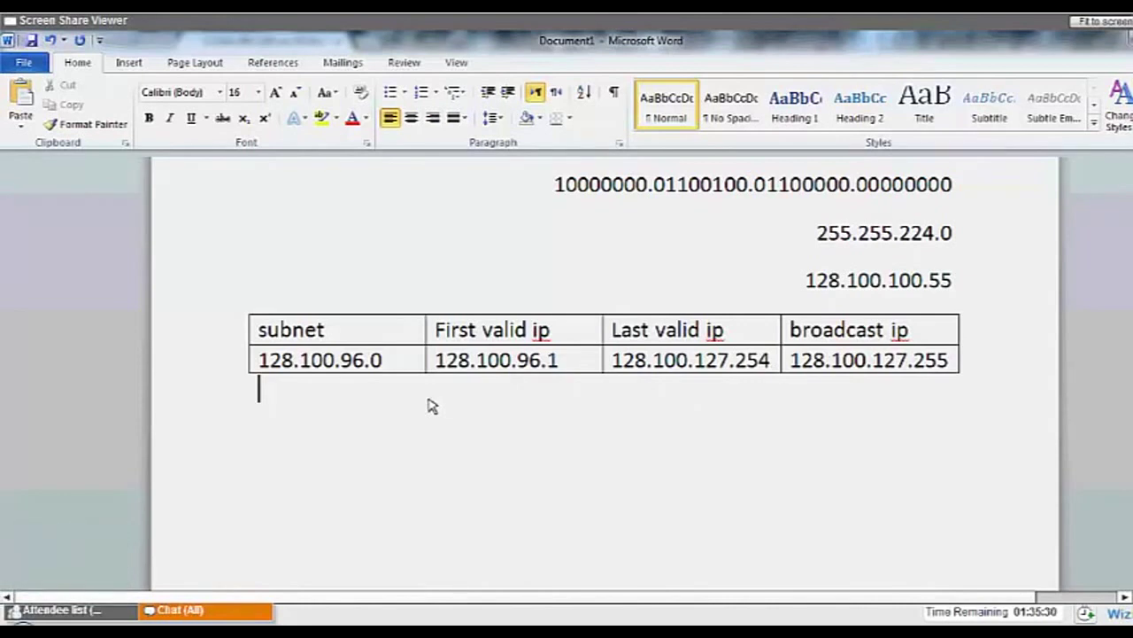
pyautogui.click(528, 402)
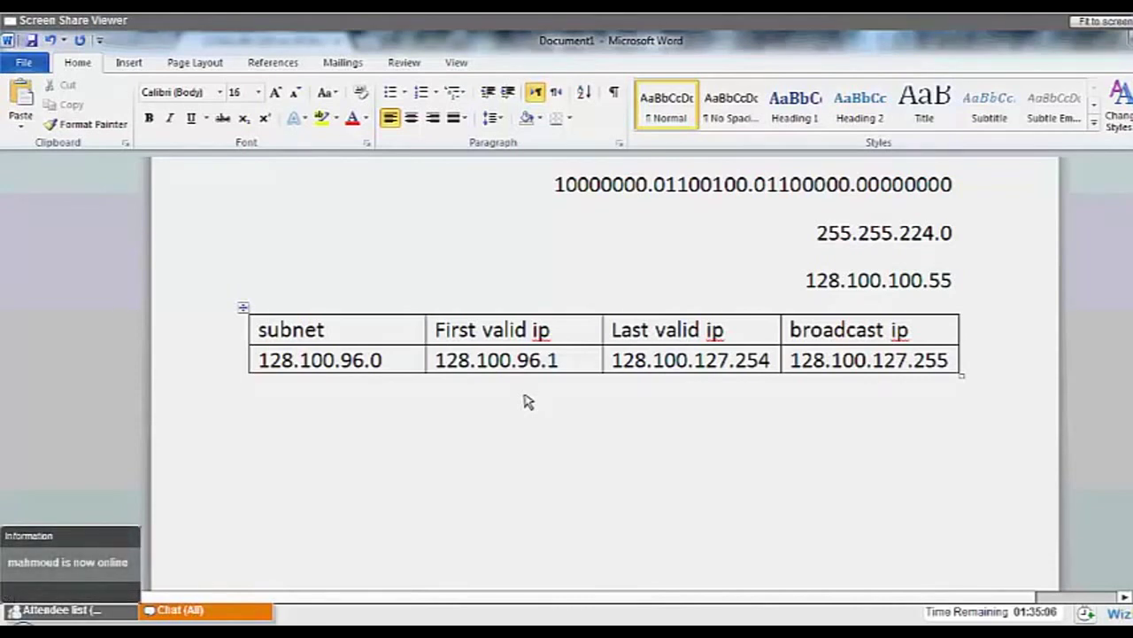
pyautogui.click(527, 402)
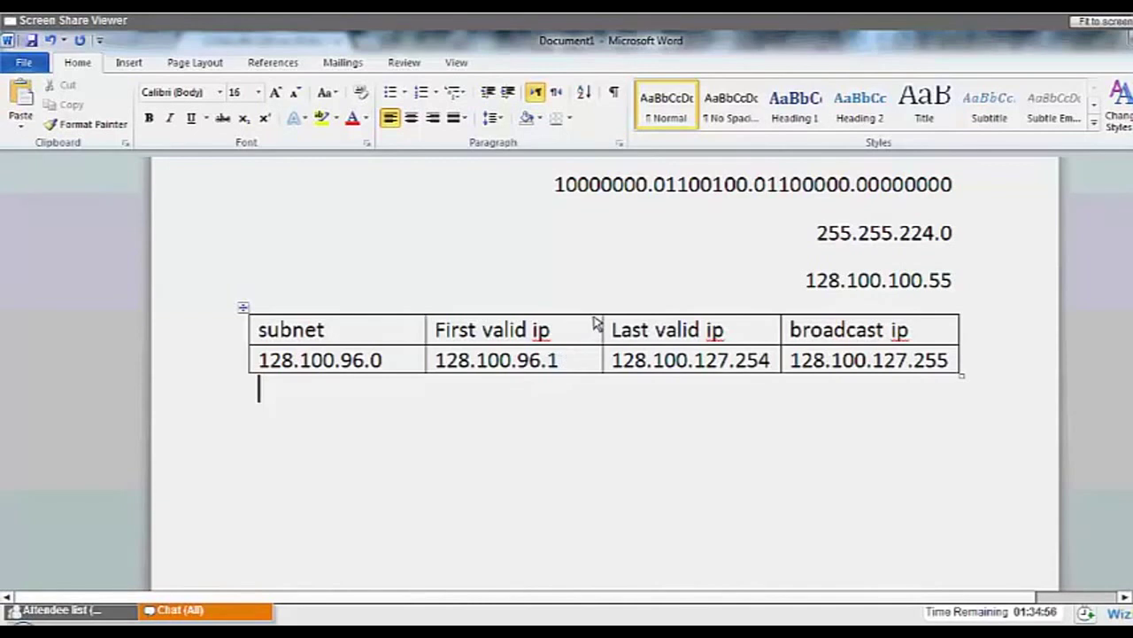
pyautogui.tripleClick(885, 233)
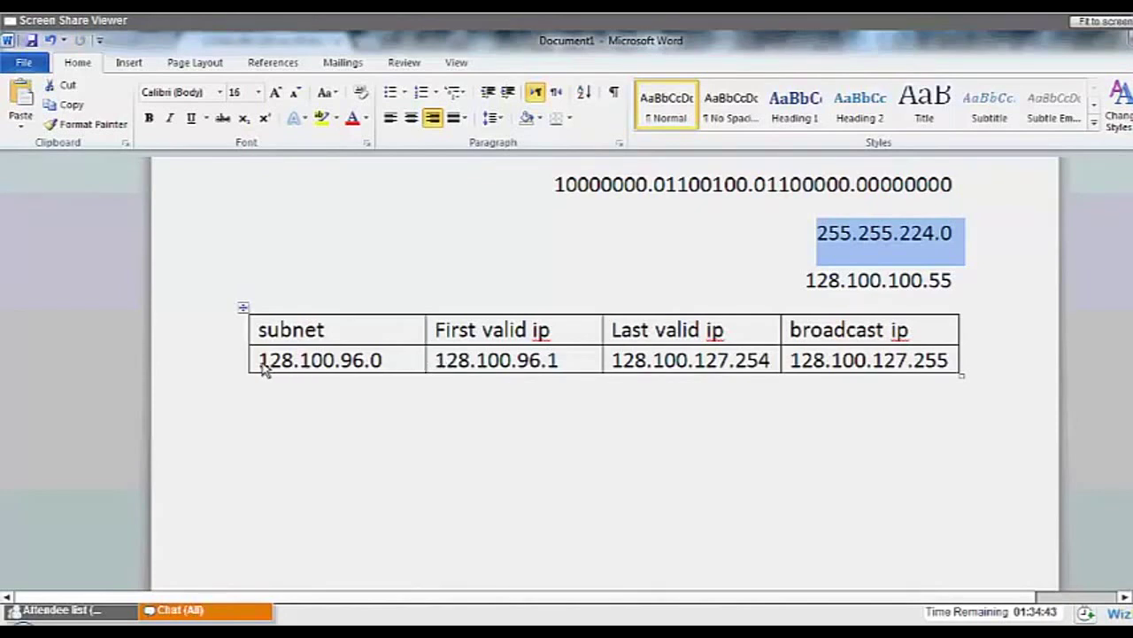
pyautogui.moveTo(263, 370); pyautogui.dragTo(859, 376)
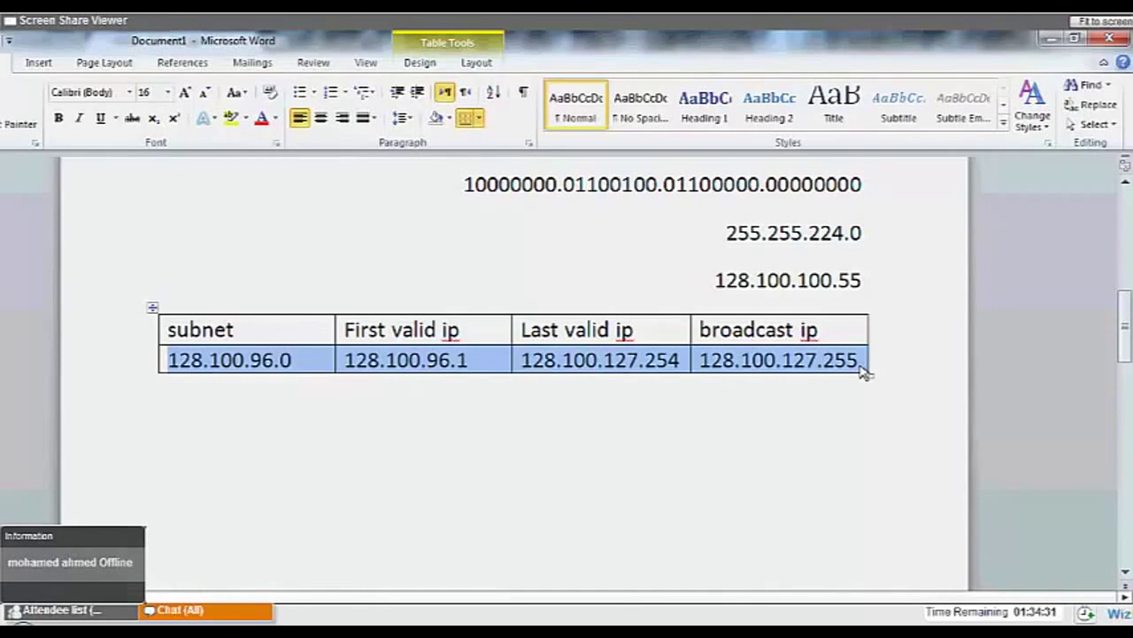
pyautogui.click(861, 361)
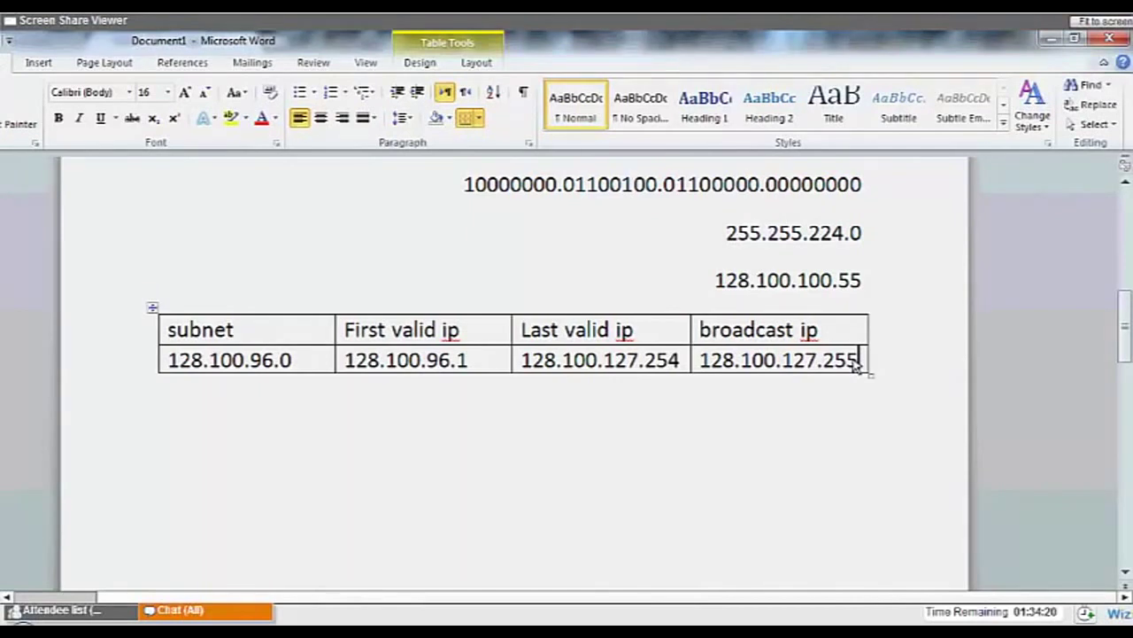
pyautogui.doubleClick(855, 363)
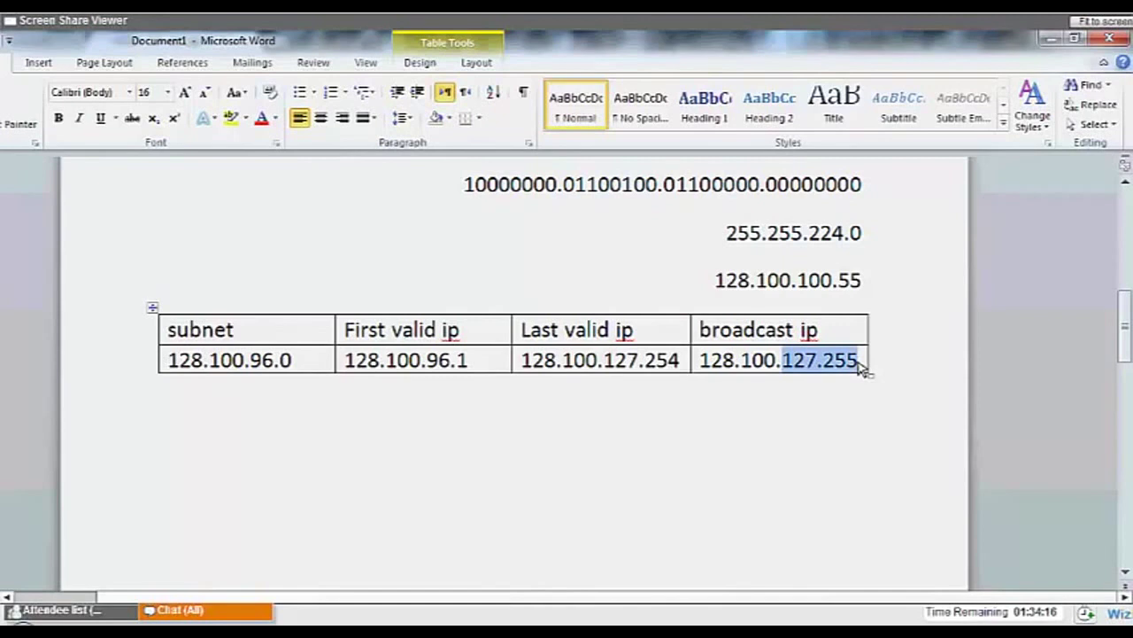
pyautogui.press('Tab')
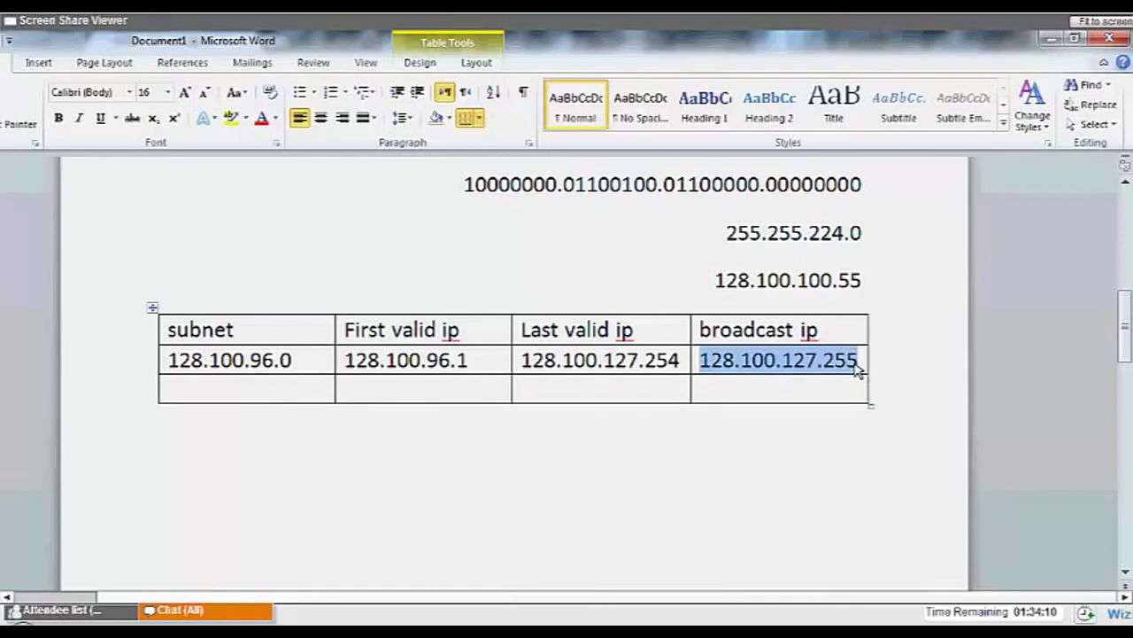
pyautogui.press('Tab')
pyautogui.write('128.100.')
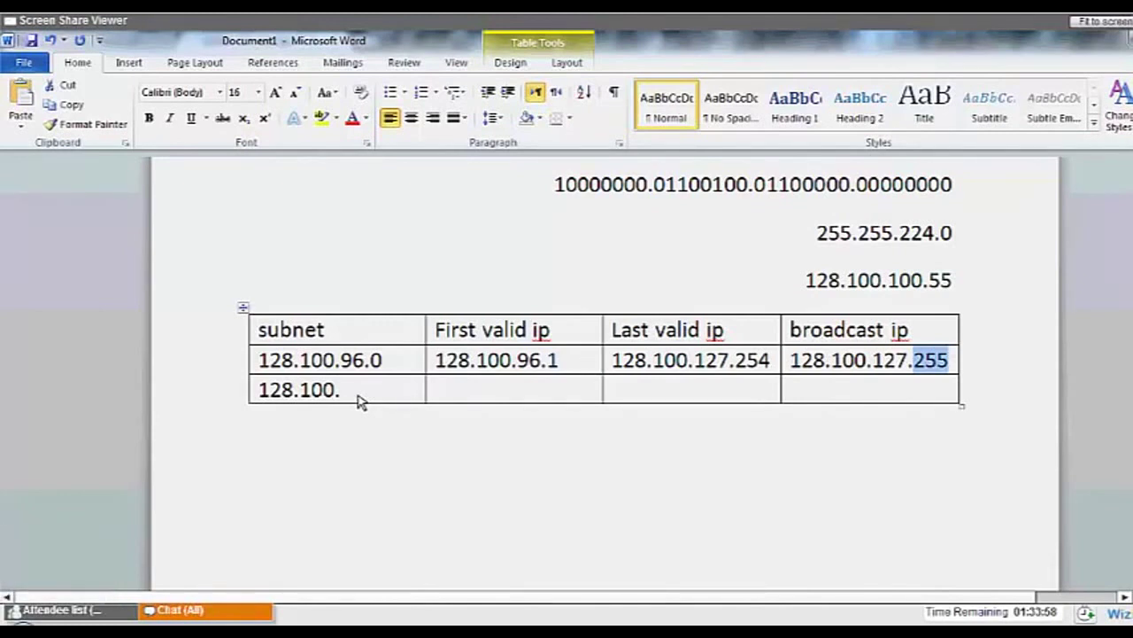
pyautogui.write('128.0')
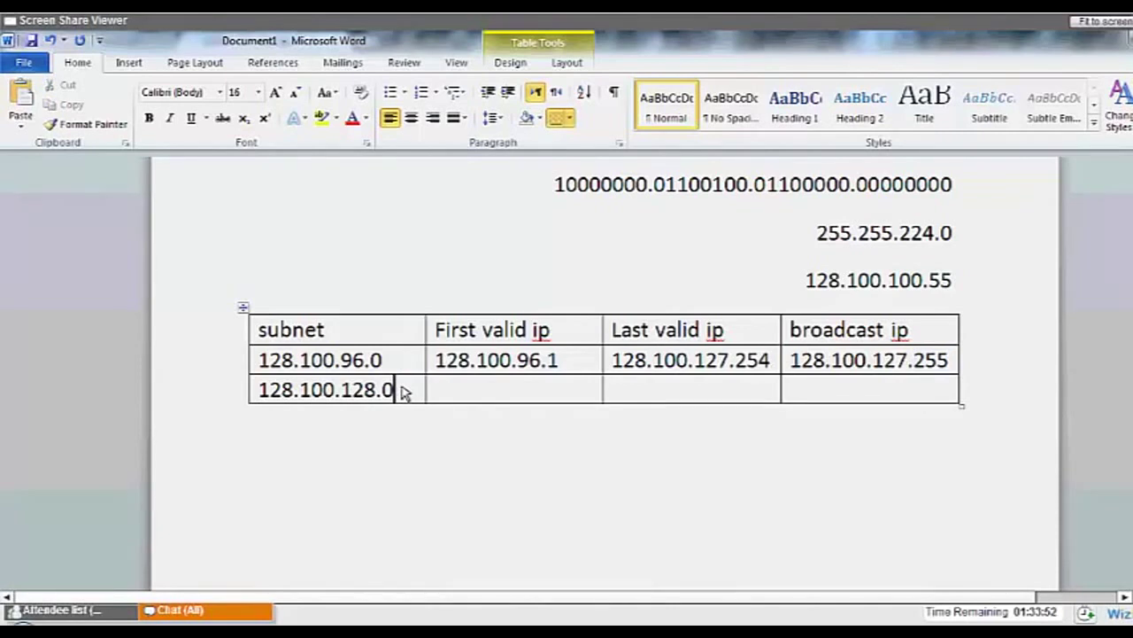
pyautogui.moveTo(403, 391); pyautogui.dragTo(262, 390)
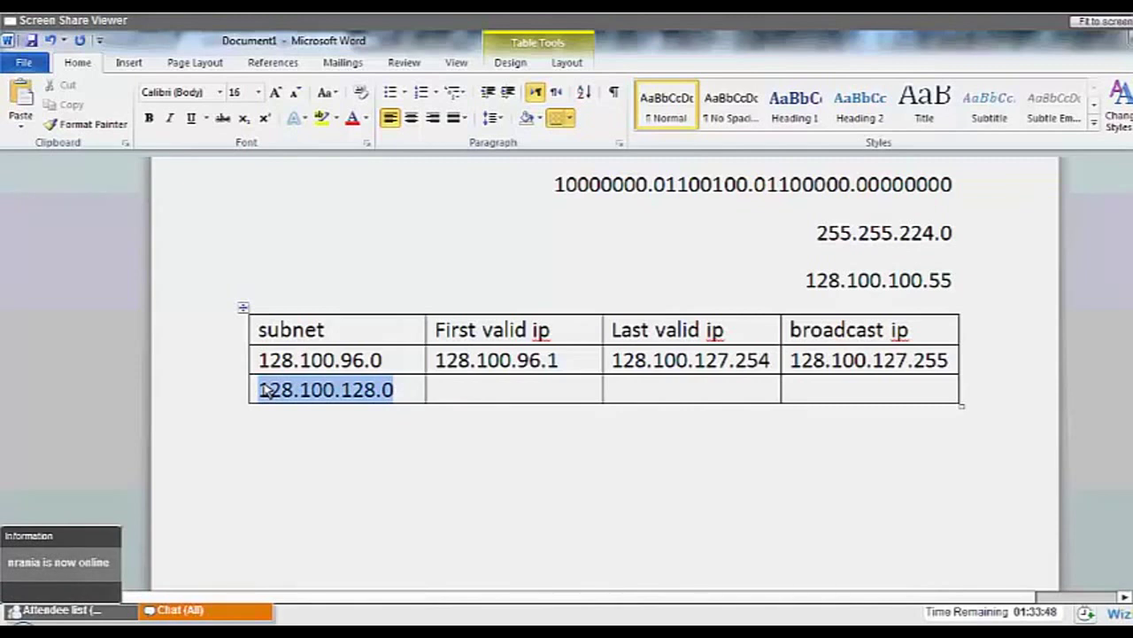
pyautogui.press('Tab')
pyautogui.write('128.100.12')
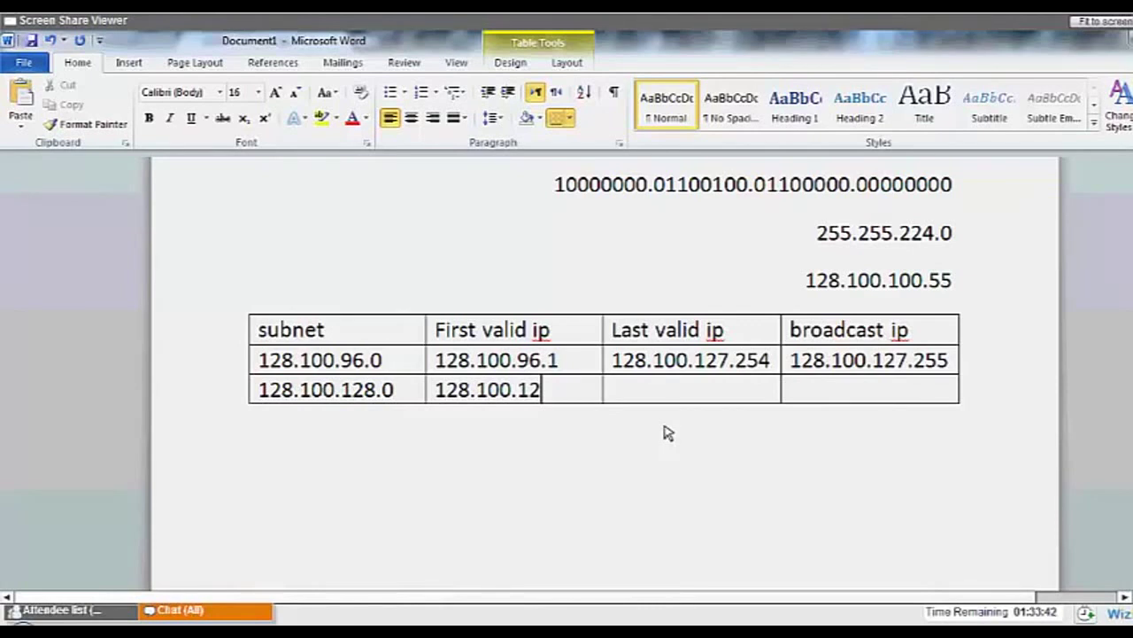
pyautogui.write('8.1')
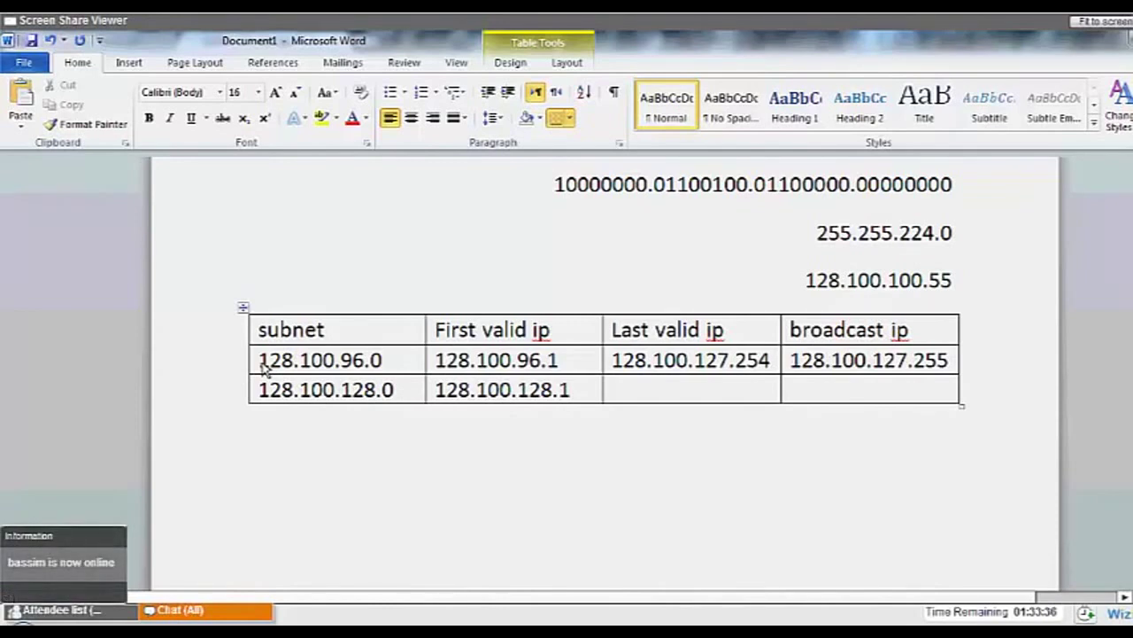
pyautogui.moveTo(260, 389); pyautogui.dragTo(360, 401)
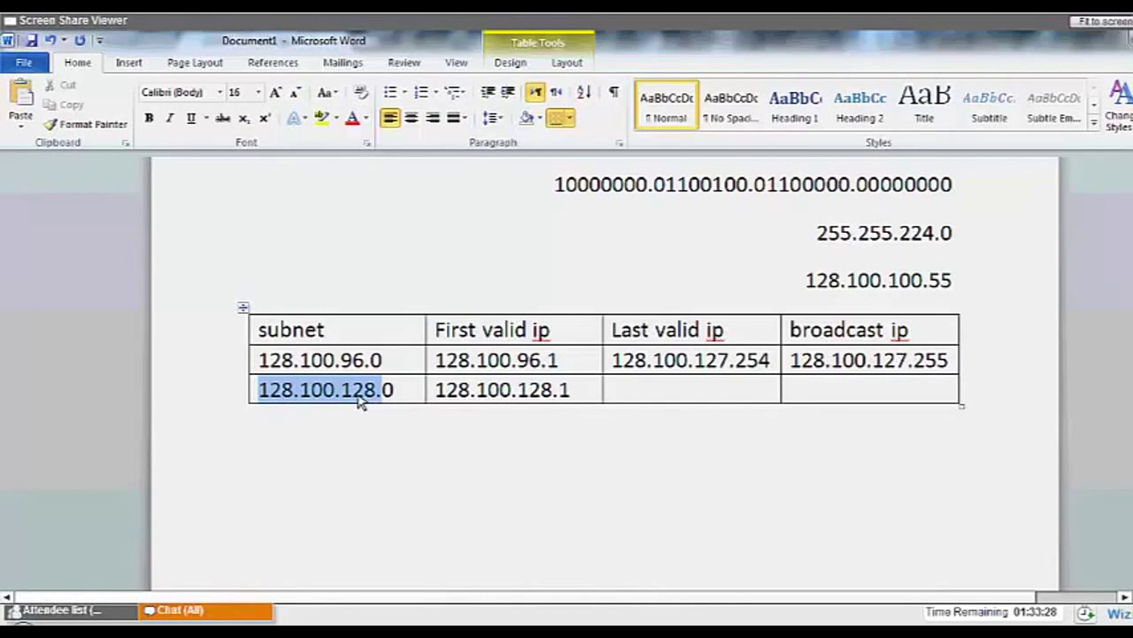
pyautogui.moveTo(361, 400); pyautogui.dragTo(947, 389)
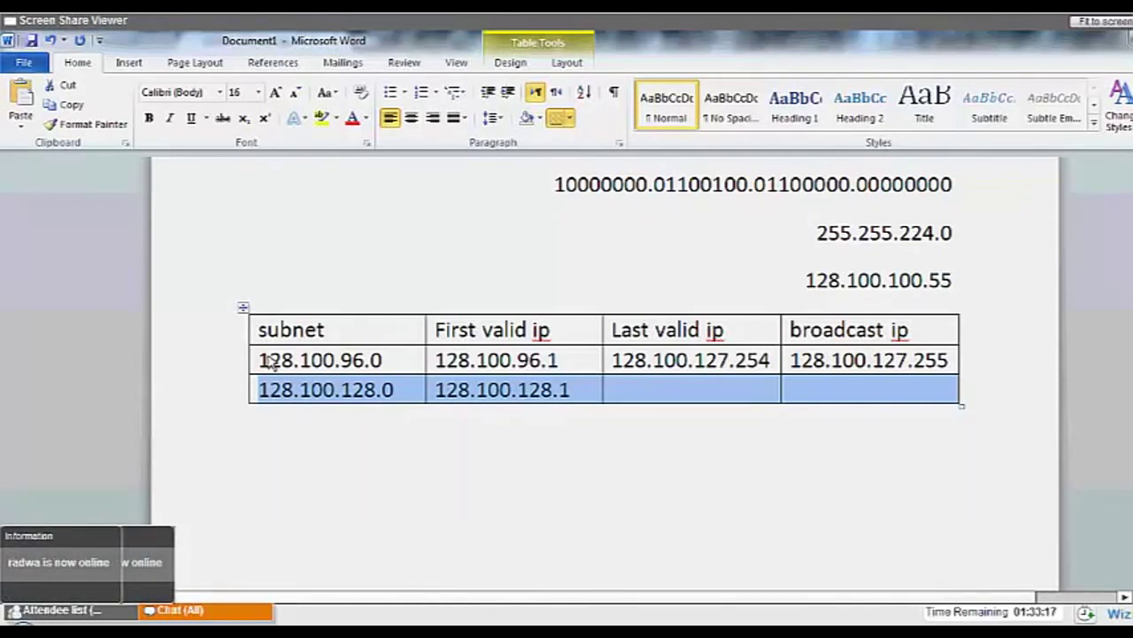
pyautogui.click(654, 399)
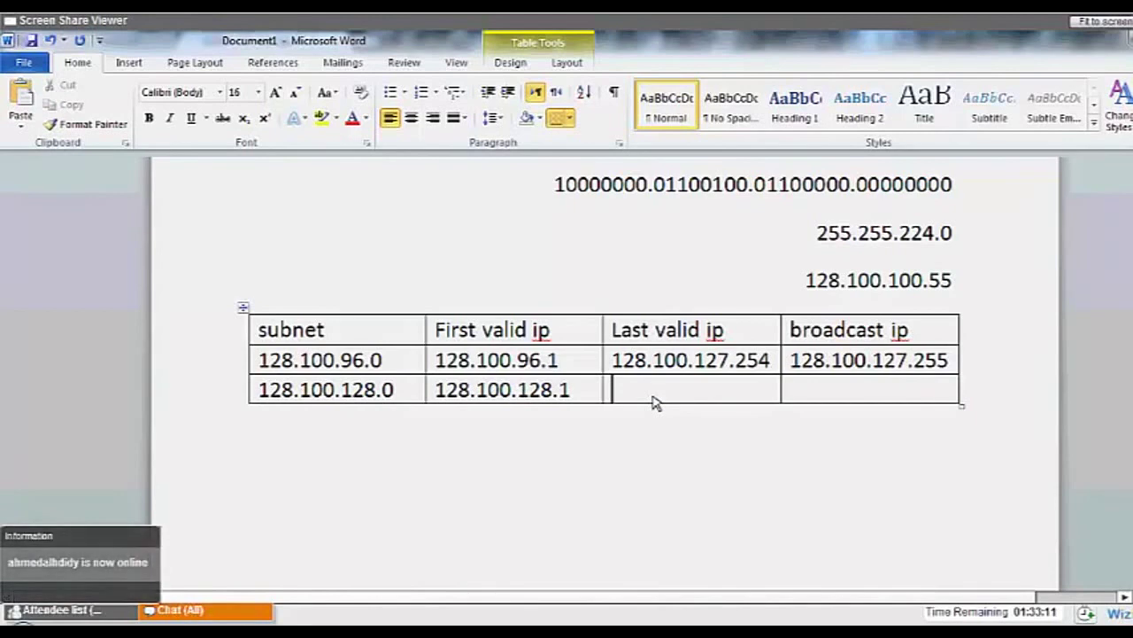
pyautogui.moveTo(791, 330); pyautogui.dragTo(839, 334)
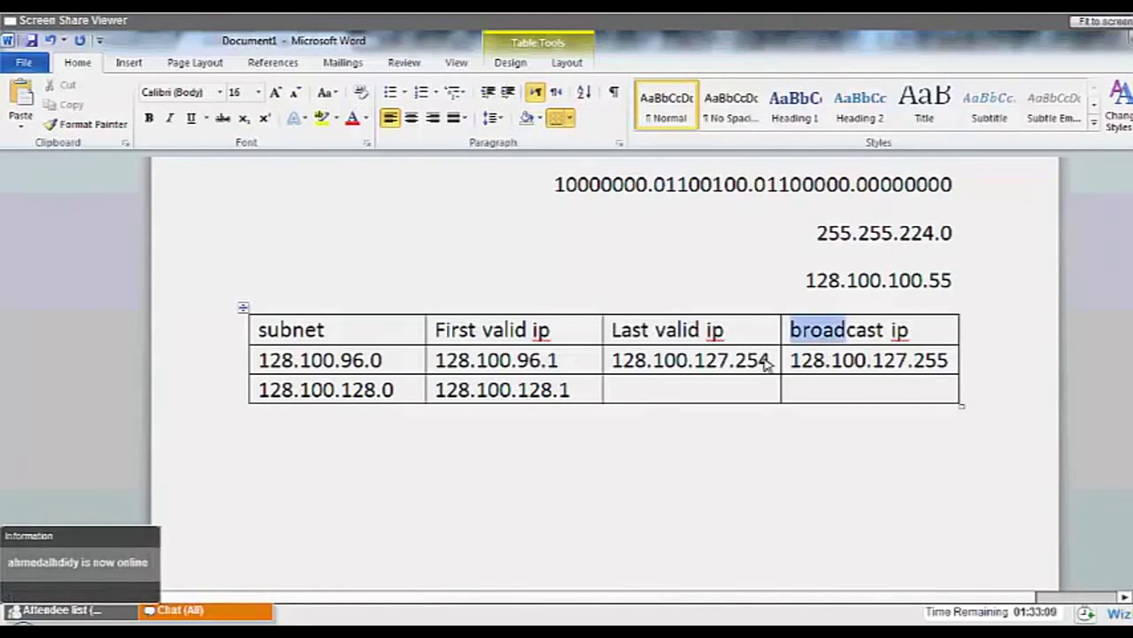
pyautogui.tripleClick(839, 338)
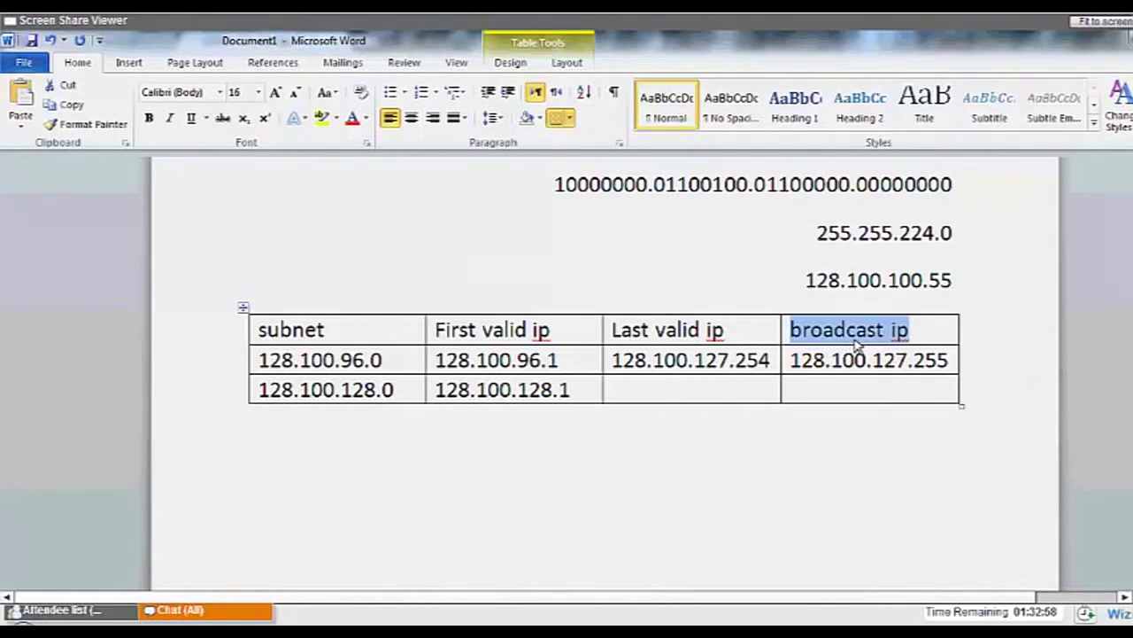
# Step: Review the binary mask and IP lines, briefly highlighting the first mask line
pyautogui.scroll(4, 857, 345)
pyautogui.scroll(1, 709, 220)
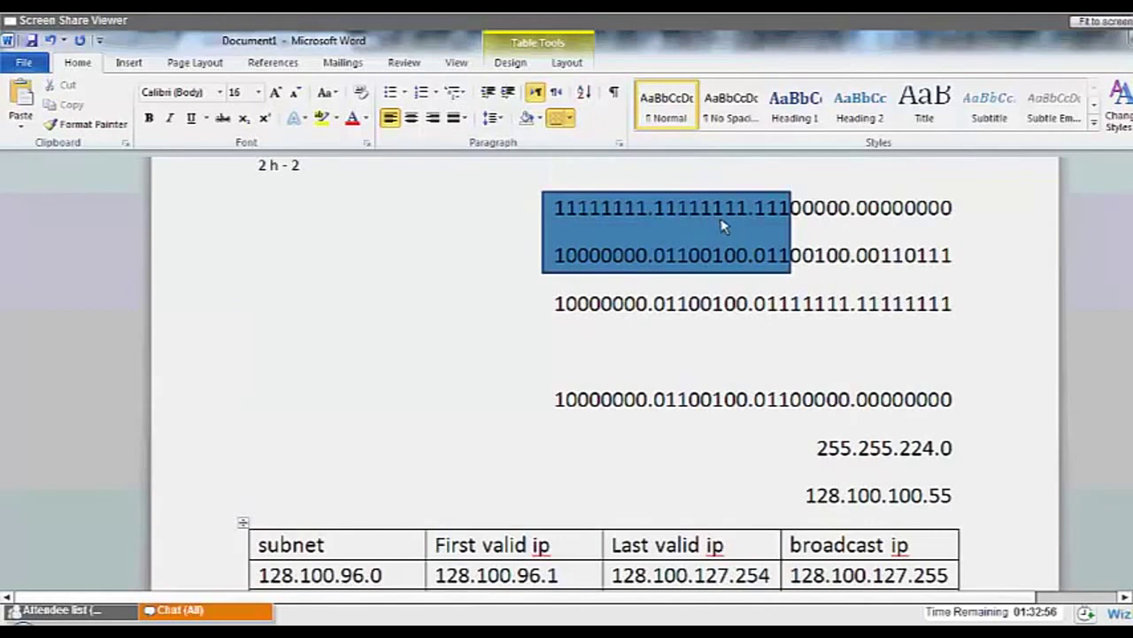
pyautogui.scroll(-3, 722, 226)
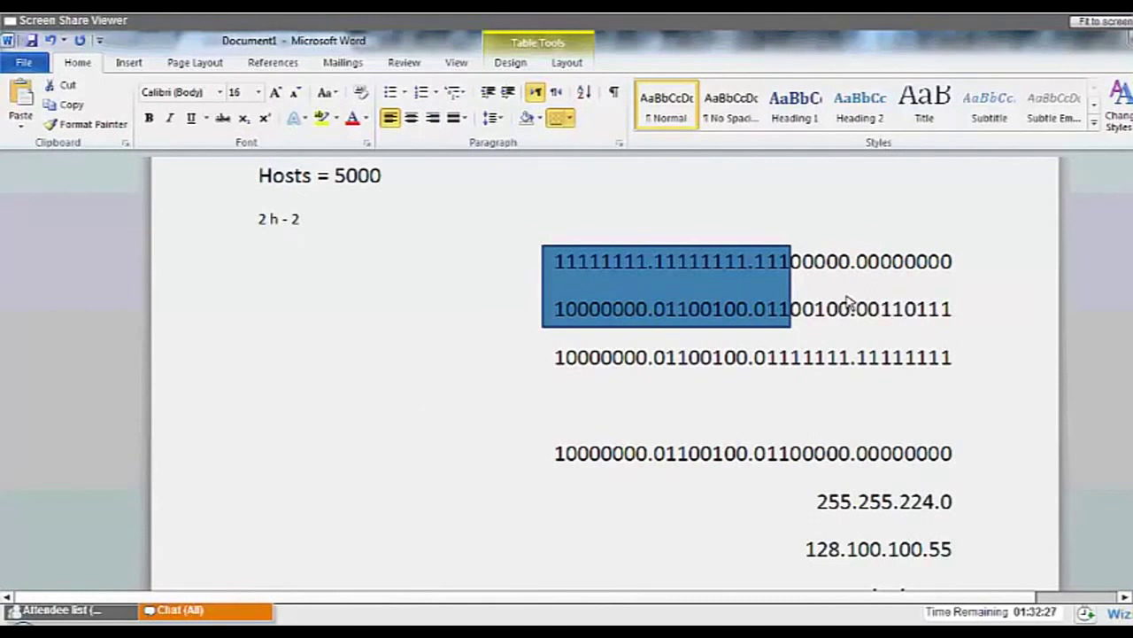
pyautogui.click(836, 310)
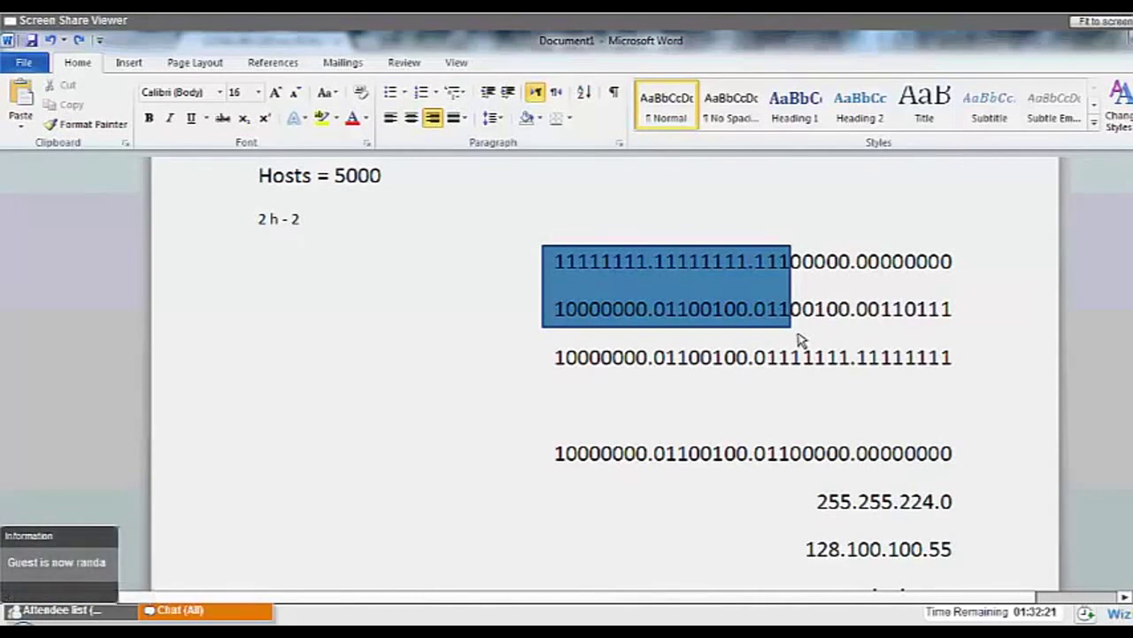
pyautogui.click(547, 263)
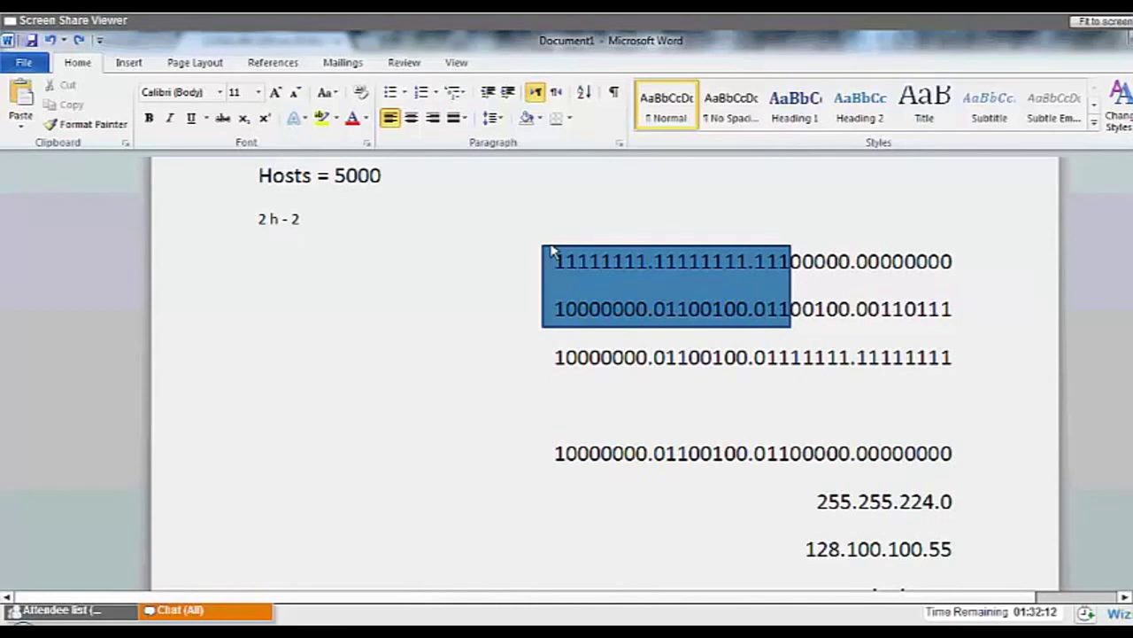
pyautogui.doubleClick(550, 252)
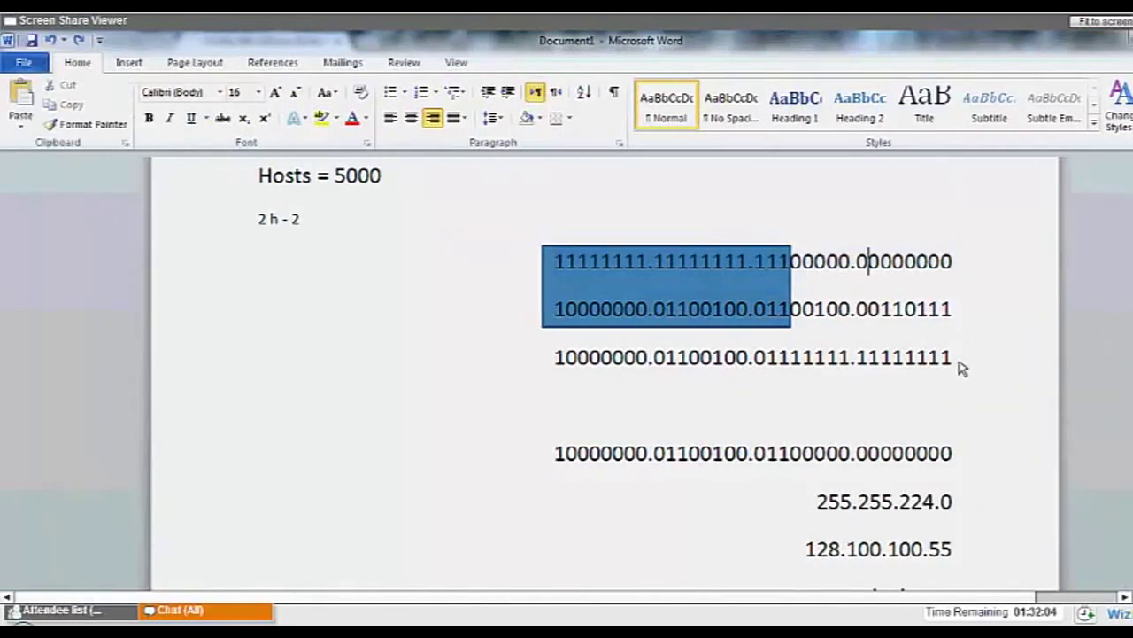
pyautogui.click(863, 276)
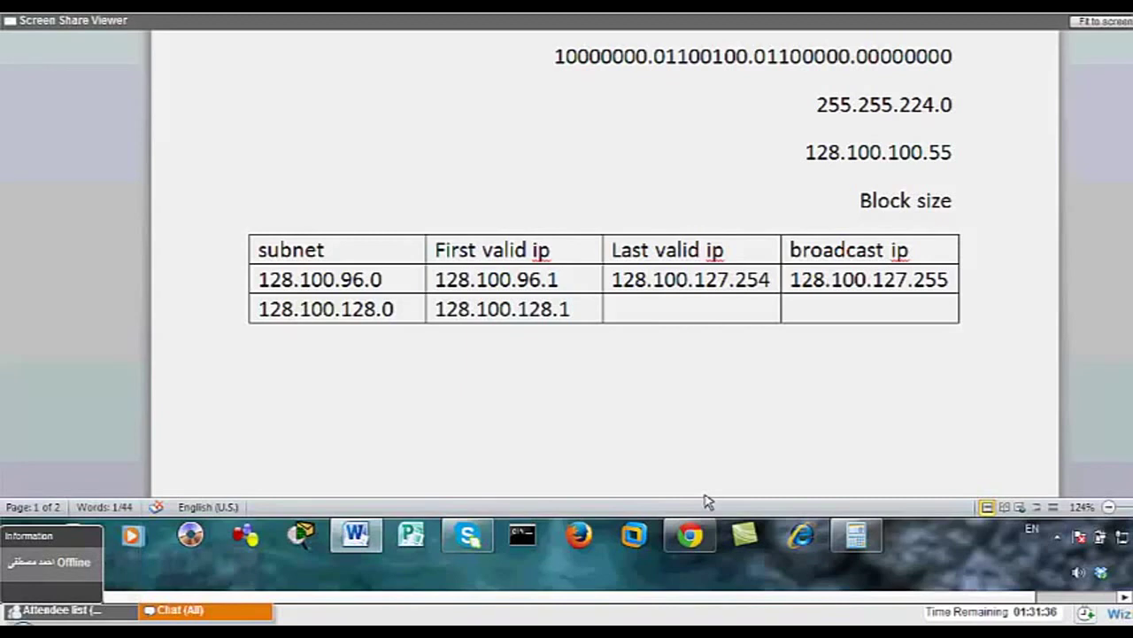
# Step: Append '= 32' so the label reads 'Block size= 32'
pyautogui.moveTo(341, 408); pyautogui.dragTo(365, 409)
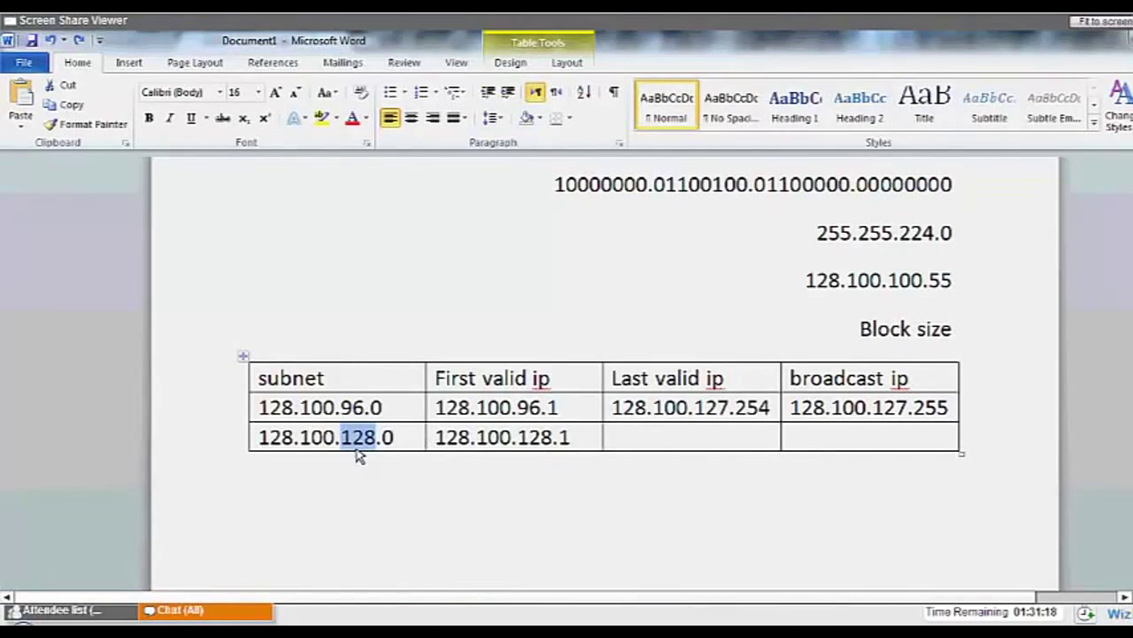
pyautogui.click(359, 456)
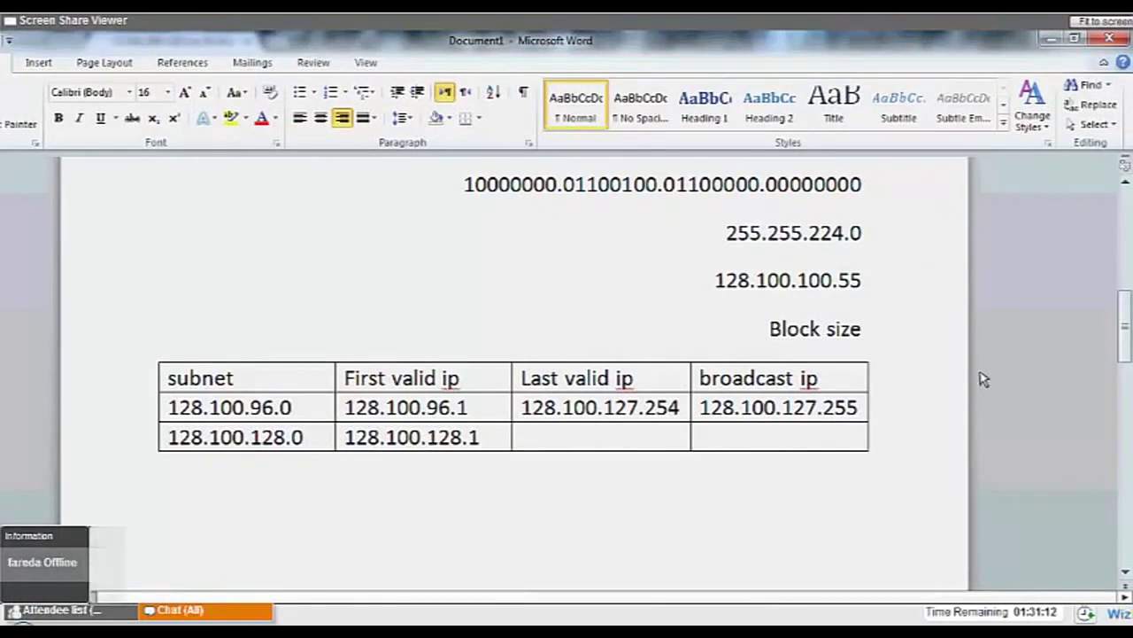
pyautogui.write('= 32')
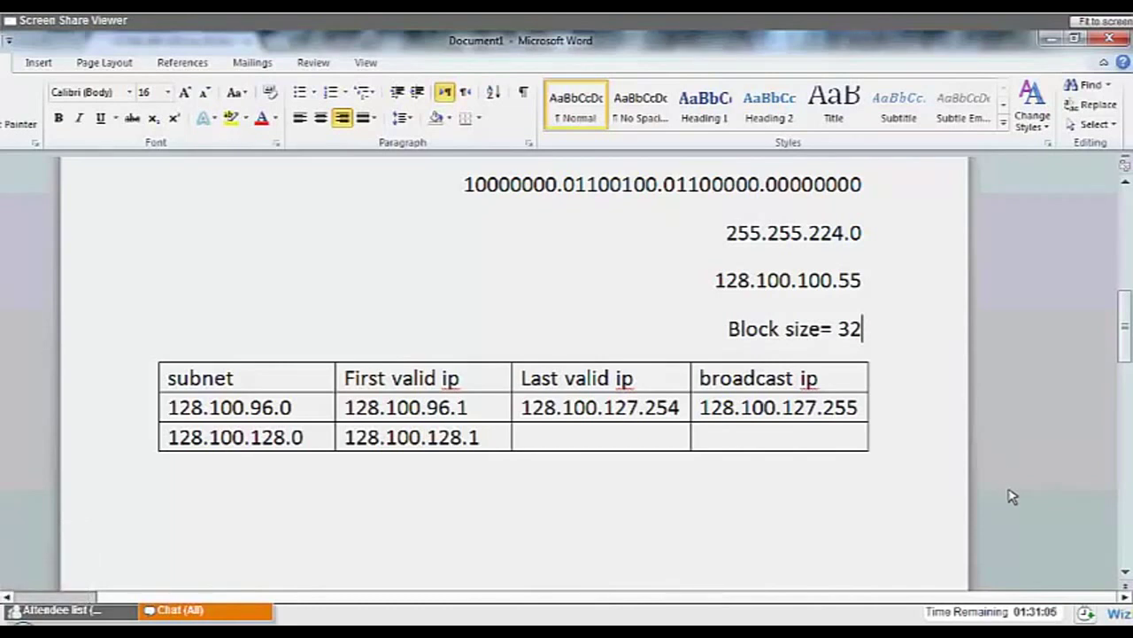
pyautogui.click(714, 448)
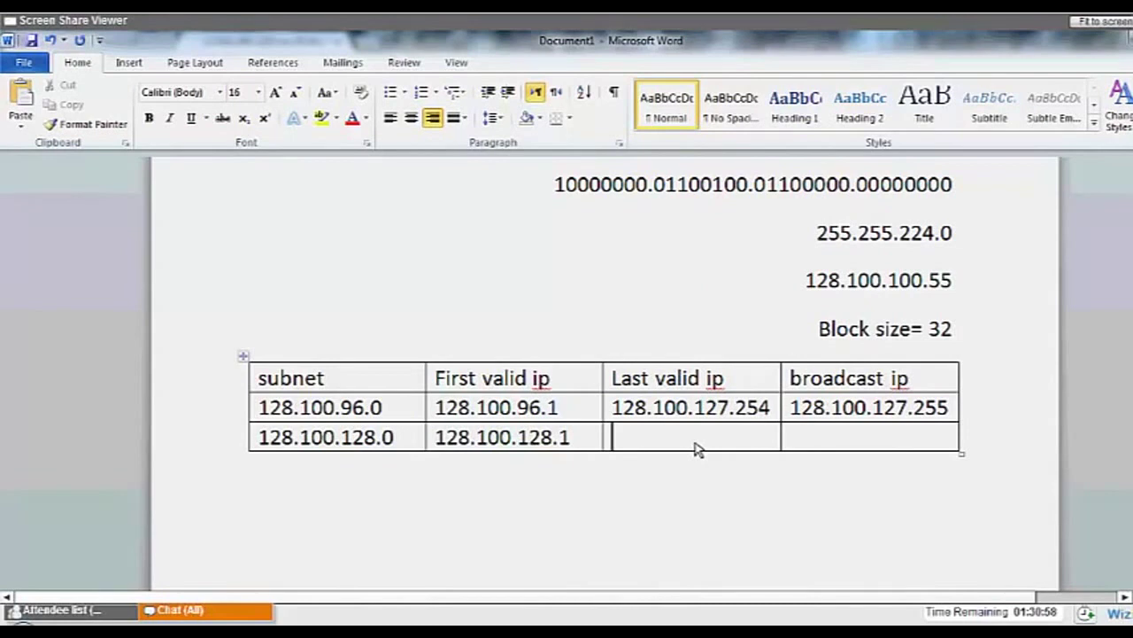
# Step: Enter last valid IP 128.100.159.254 and broadcast IP 128.100.159.255 in the second row
pyautogui.write('128.100.')
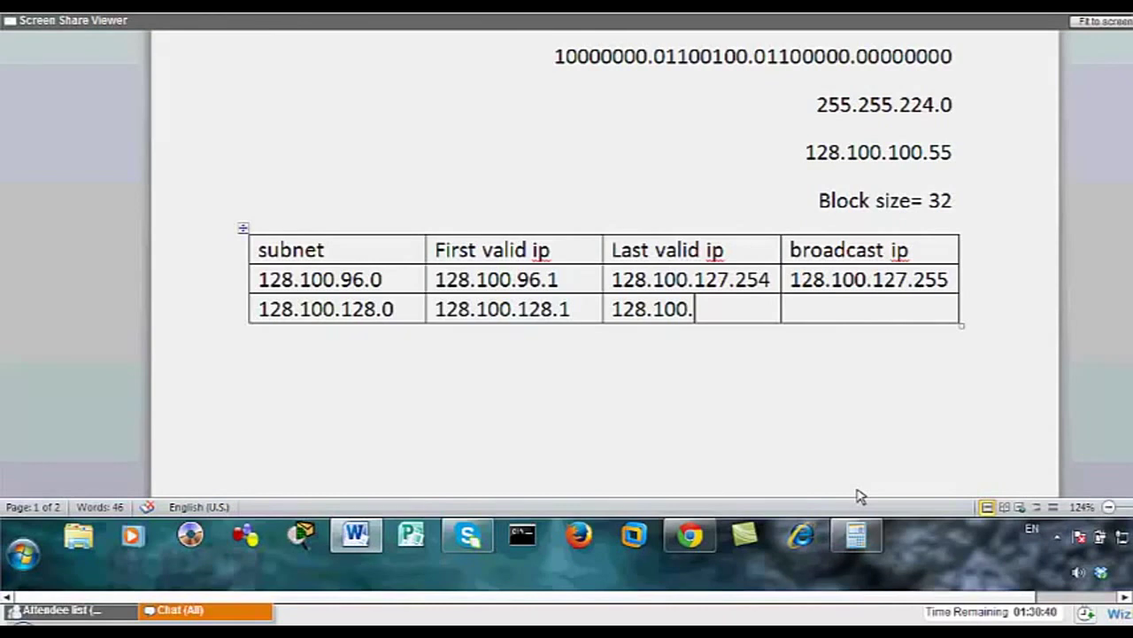
pyautogui.write('159')
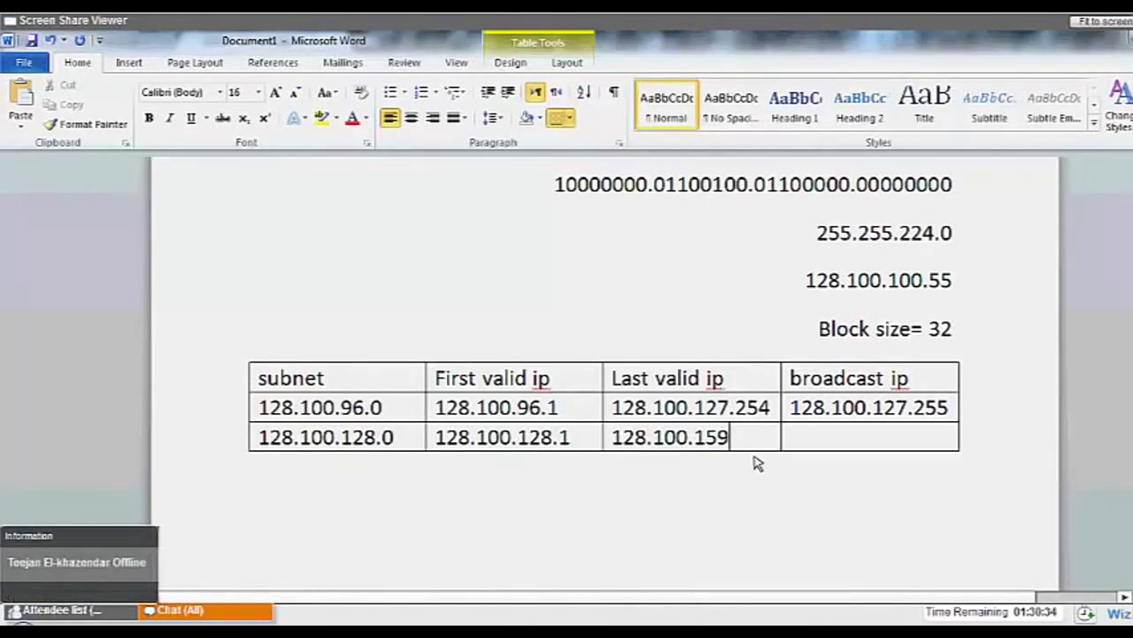
pyautogui.write('.254')
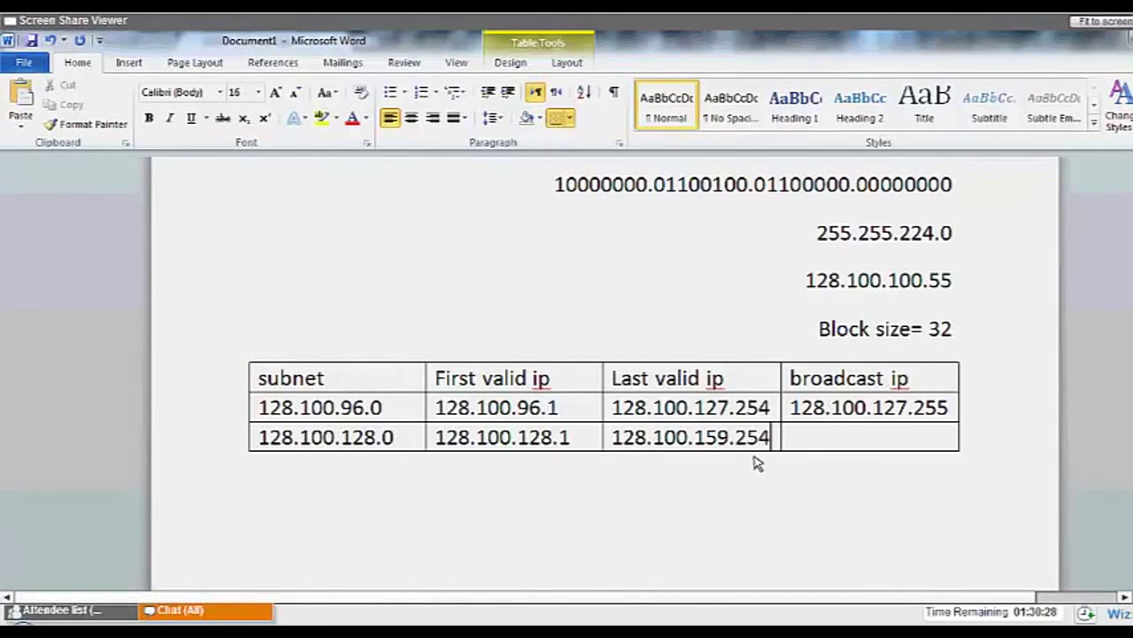
pyautogui.click(791, 440)
pyautogui.write('128')
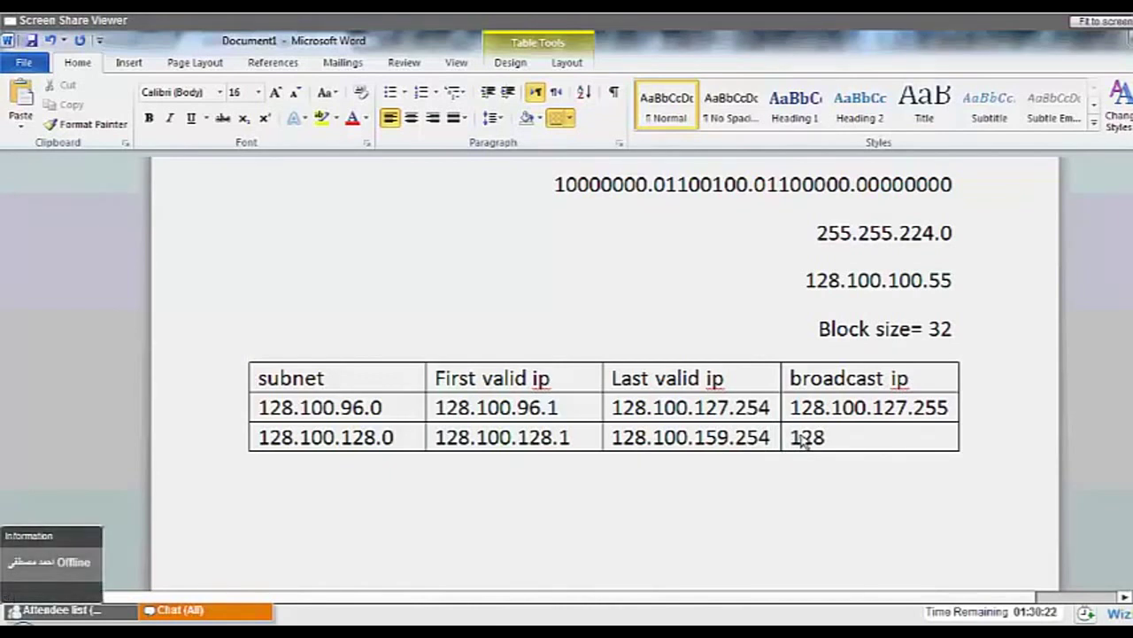
pyautogui.write('.100.159.255')
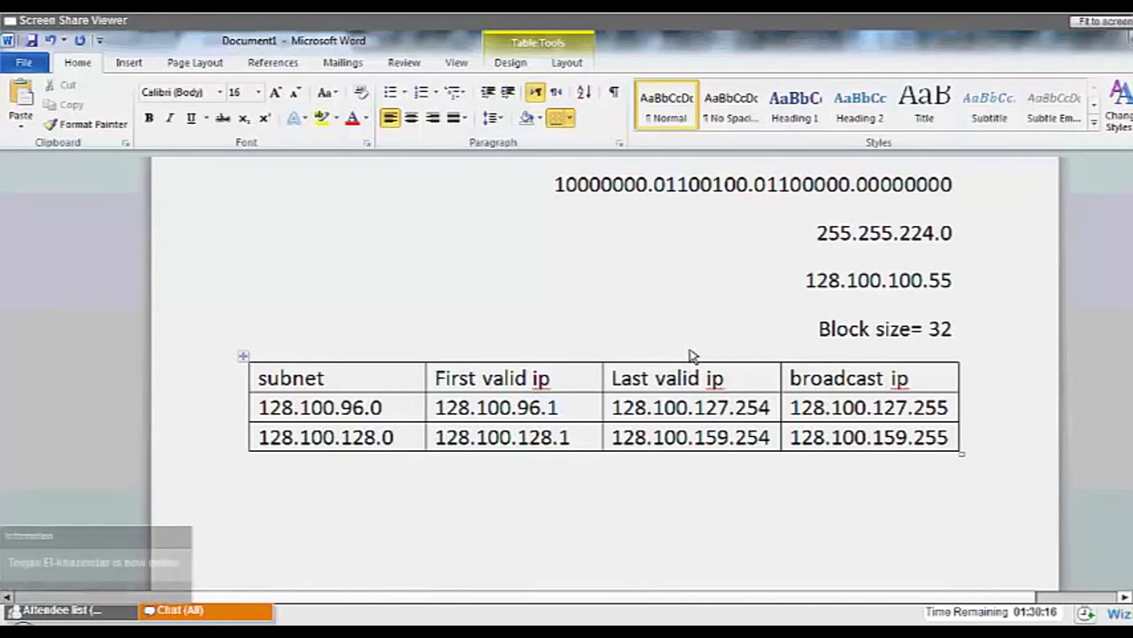
# Step: Add a new row with subnet 128.100.160.0 and first valid IP 128.100.160.1
pyautogui.press('Tab')
pyautogui.write('128.100.1')
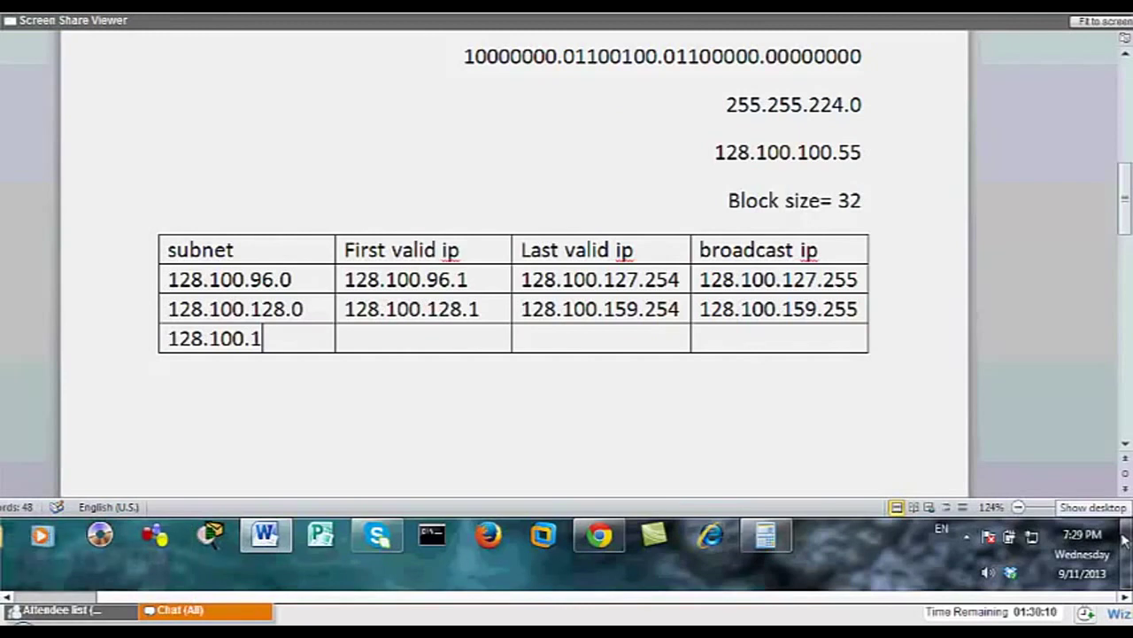
pyautogui.press('BackSpace')
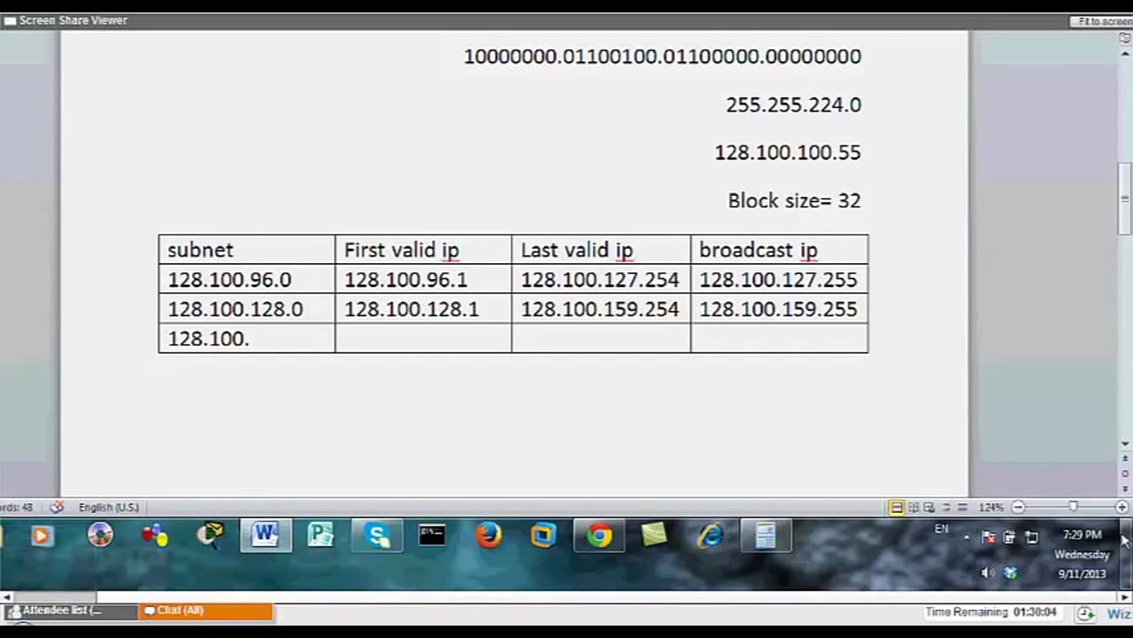
pyautogui.write('160.0')
pyautogui.press('Tab')
pyautogui.write('128')
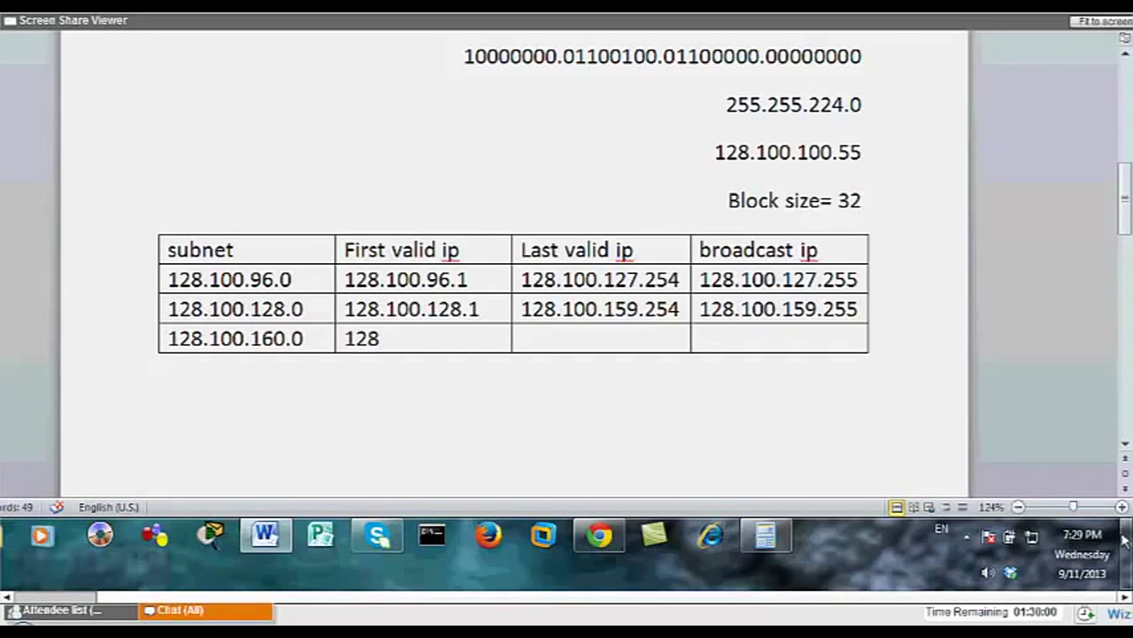
pyautogui.write('.100.160.1')
# Step: Fill in last valid IP 128.100.191.254 and broadcast 128.100.191.254
pyautogui.press('Tab')
pyautogui.write('128')
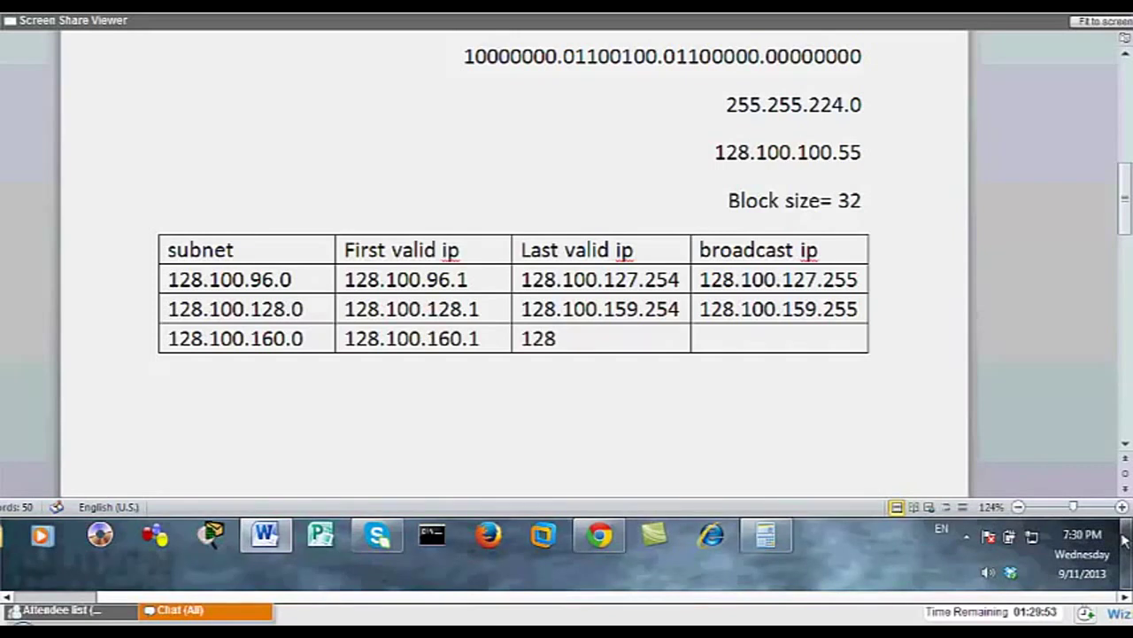
pyautogui.write('.100.191.254')
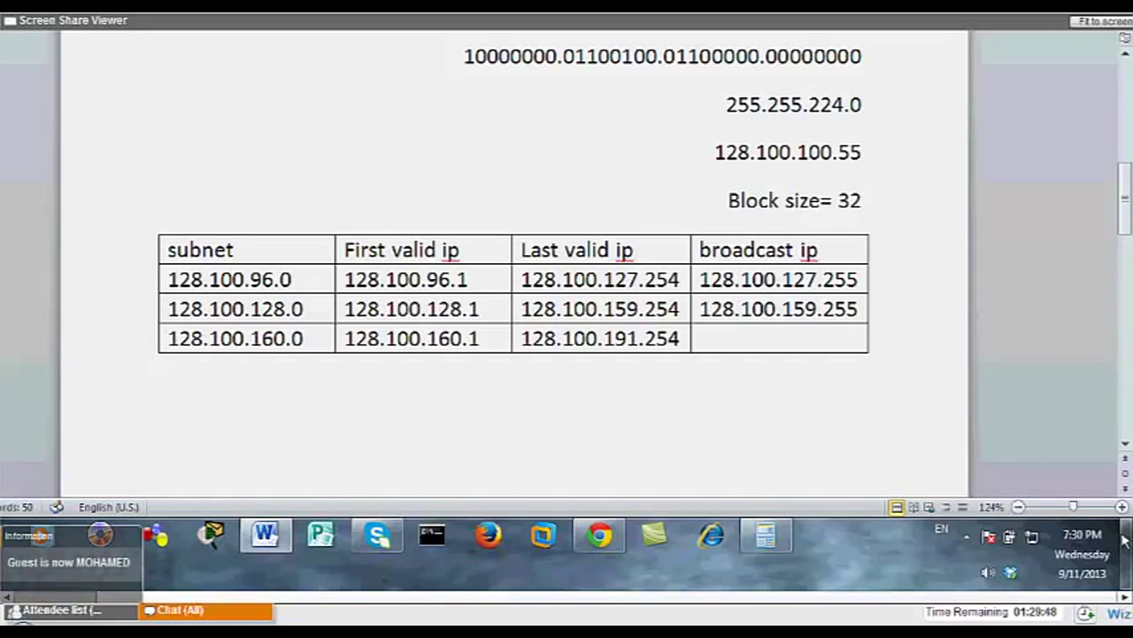
pyautogui.write('128.100.191.25')
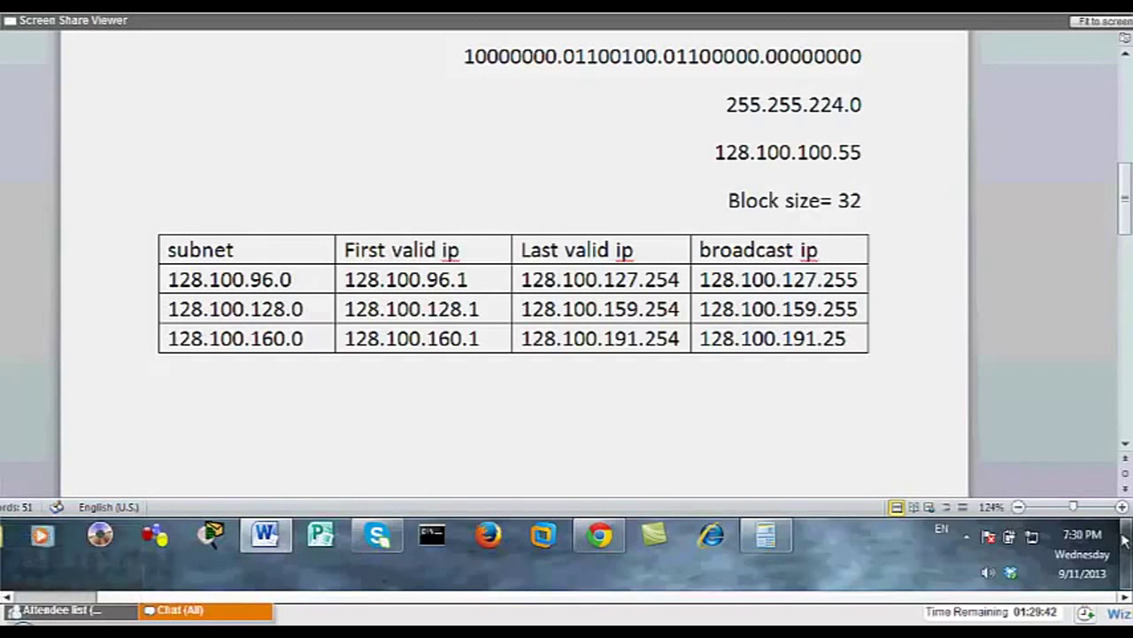
pyautogui.write('4')
pyautogui.moveTo(168, 279); pyautogui.dragTo(903, 373)
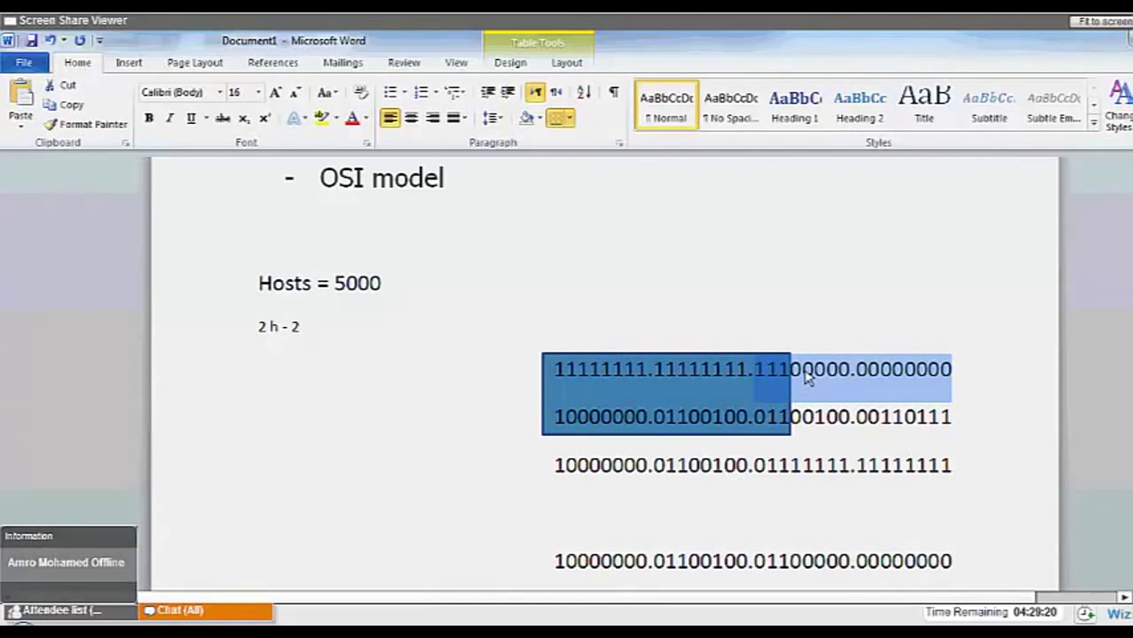
pyautogui.click(807, 376)
pyautogui.scroll(1, 802, 390)
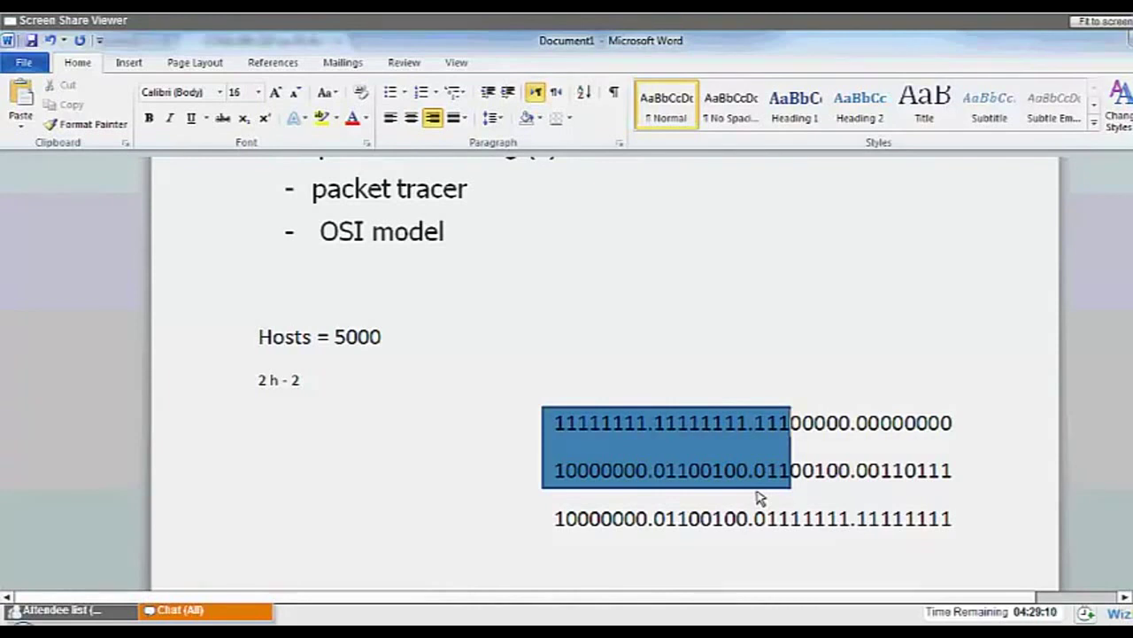
pyautogui.scroll(-1, 758, 499)
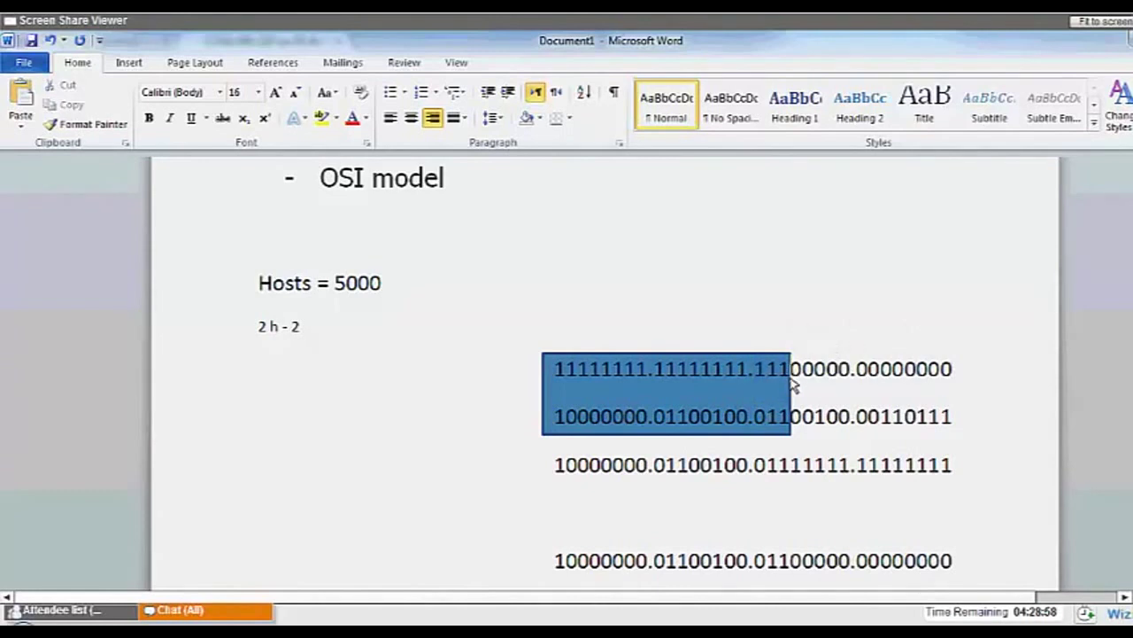
pyautogui.scroll(-7, 796, 379)
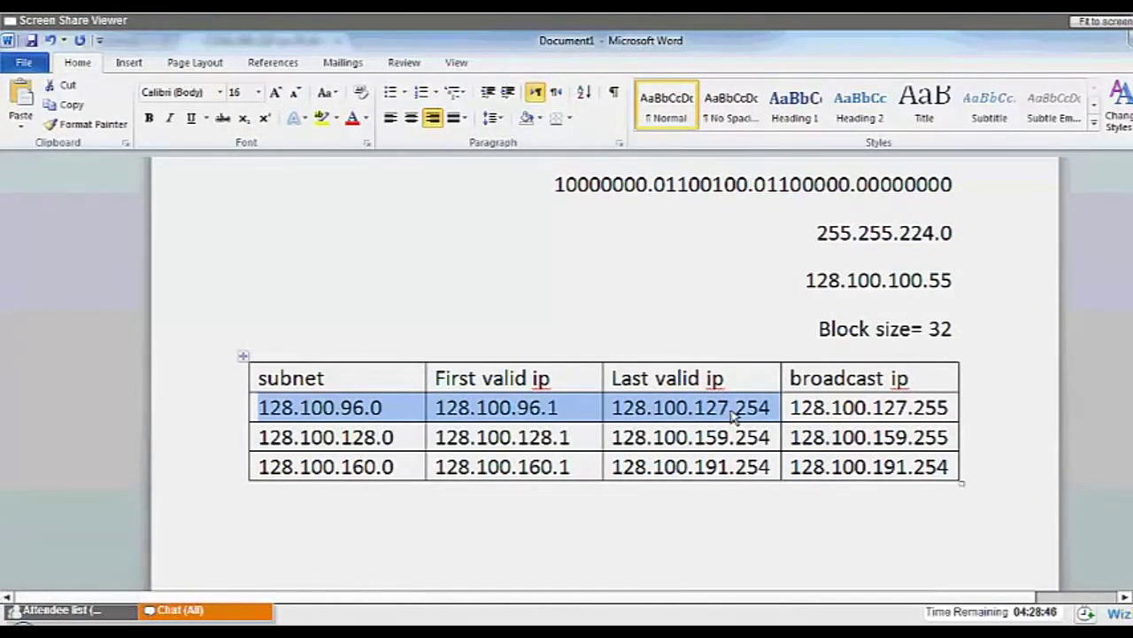
pyautogui.click(854, 467)
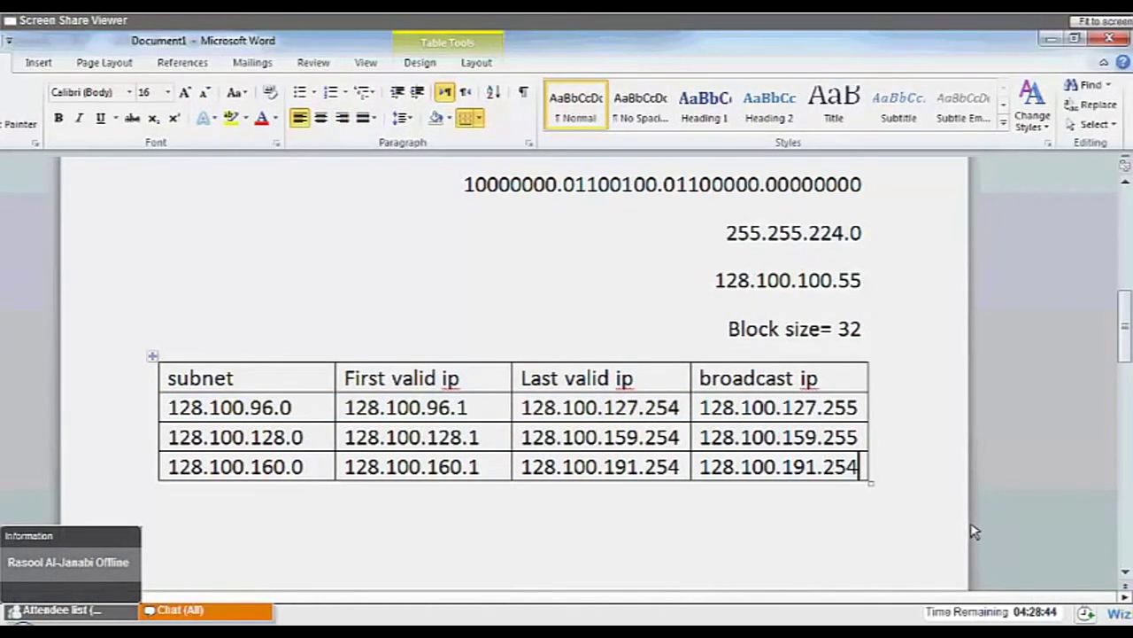
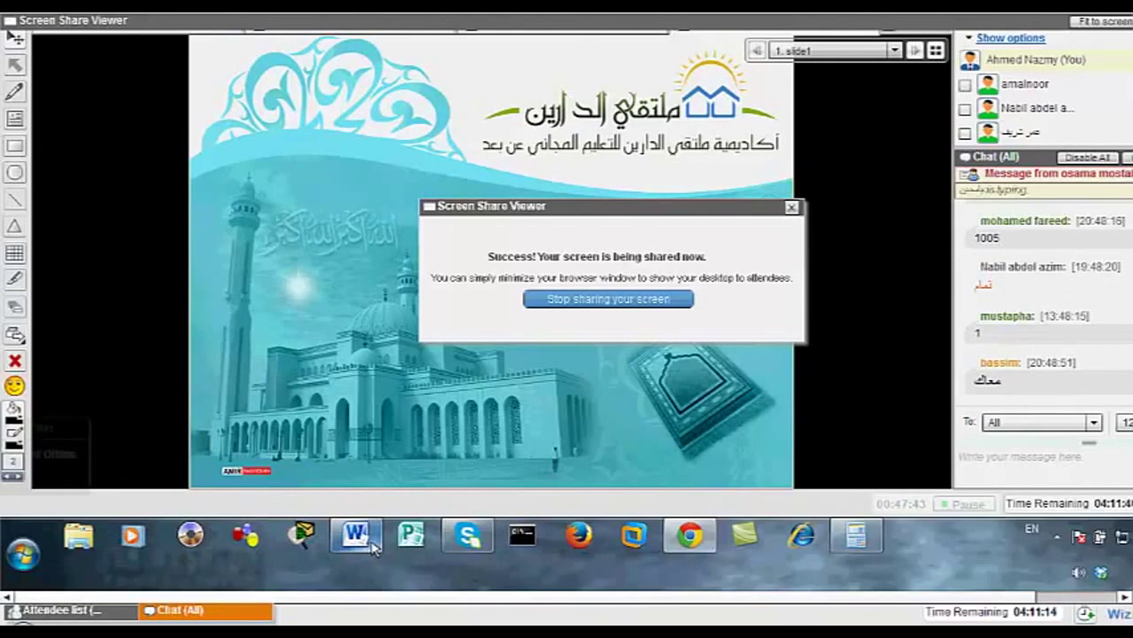
# Step: Return to the subnetting notes and place the cursor on the empty line below the 128.100.x.0 subnet table
pyautogui.click(372, 542)
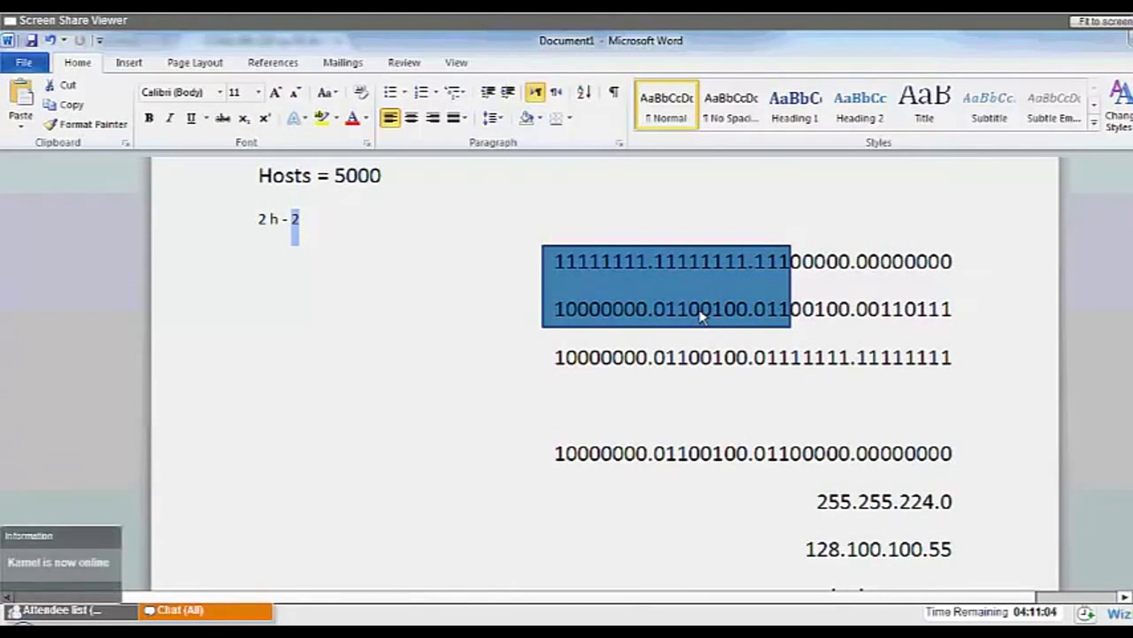
pyautogui.click(760, 267)
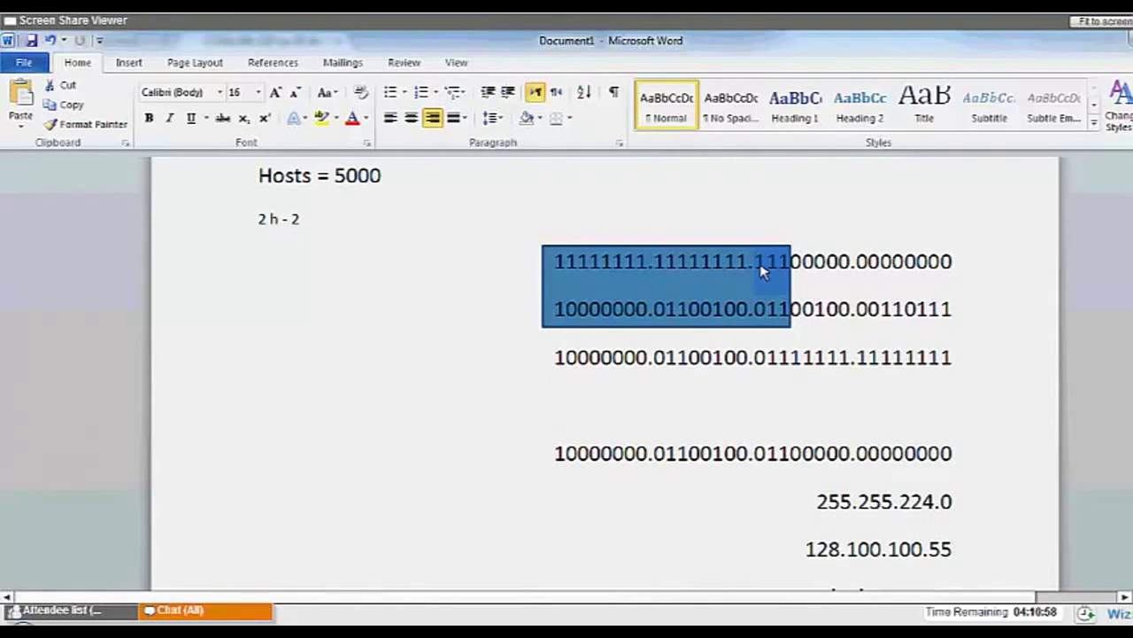
pyautogui.scroll(-3, 304, 514)
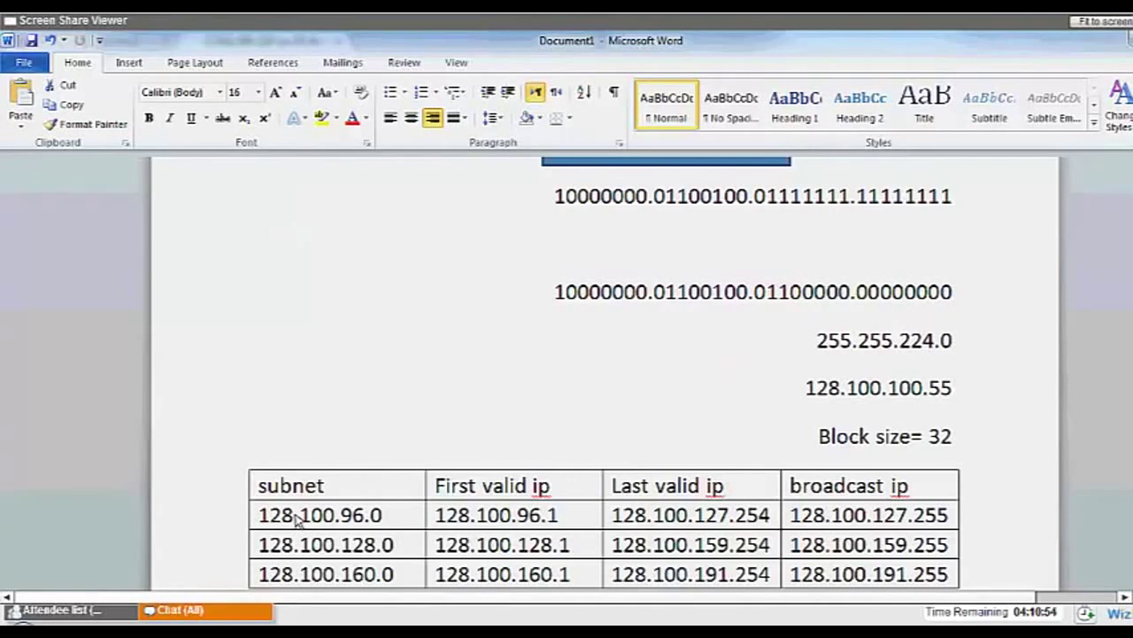
pyautogui.scroll(-3, 682, 427)
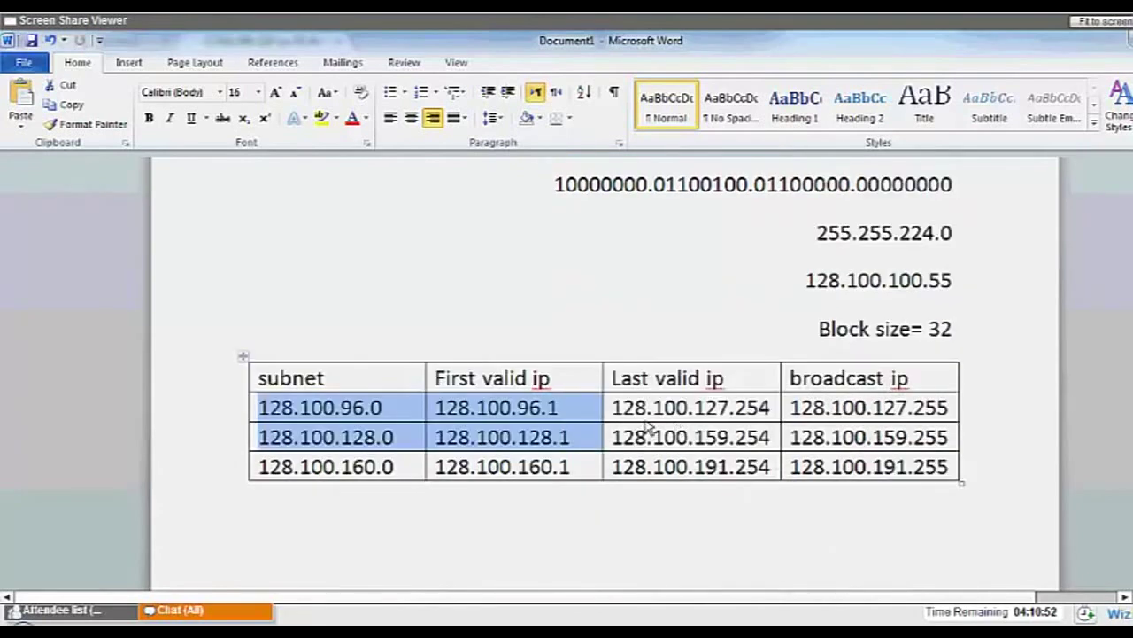
pyautogui.moveTo(299, 516); pyautogui.dragTo(598, 428)
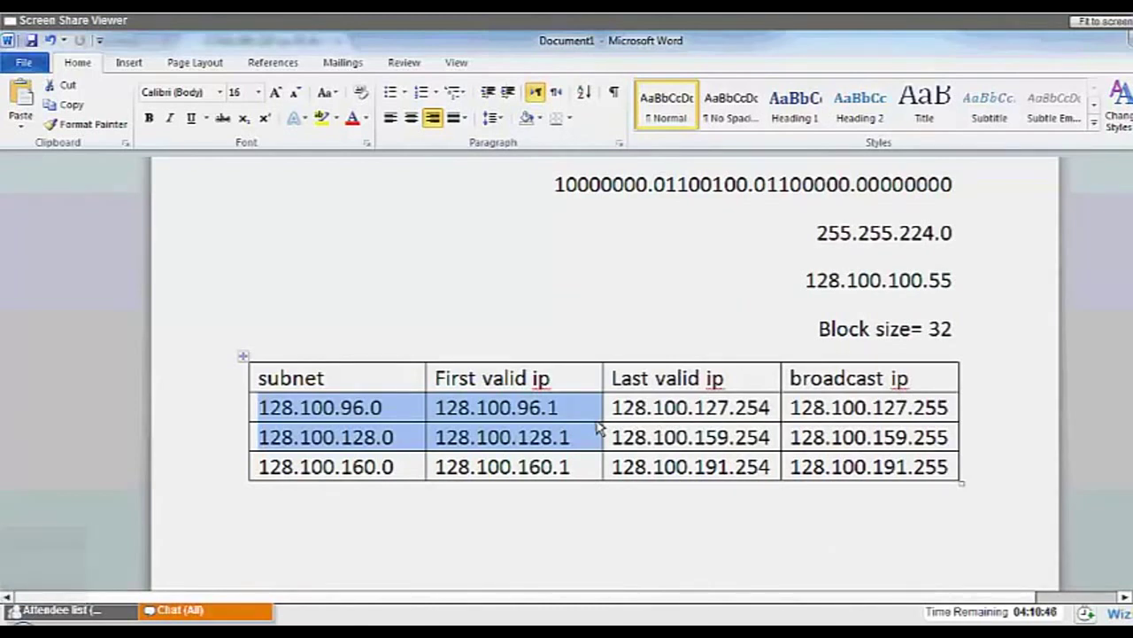
pyautogui.click(622, 487)
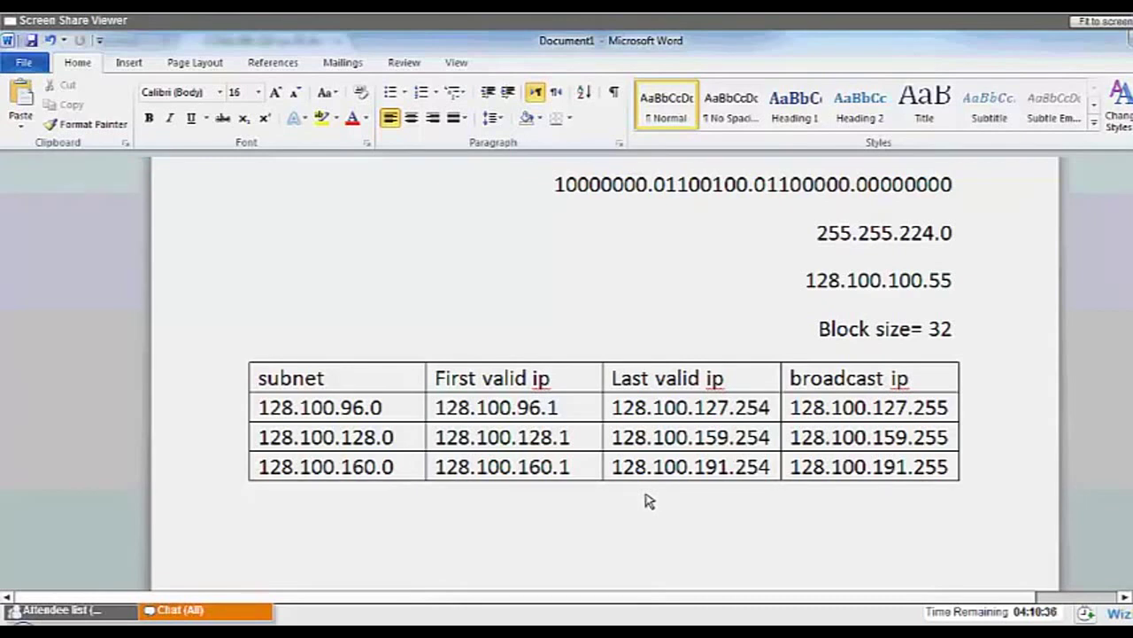
# Step: Type 128.100.96.0 below the table with a 'Network id' label beneath, then select the address line
pyautogui.write('128.100.1')
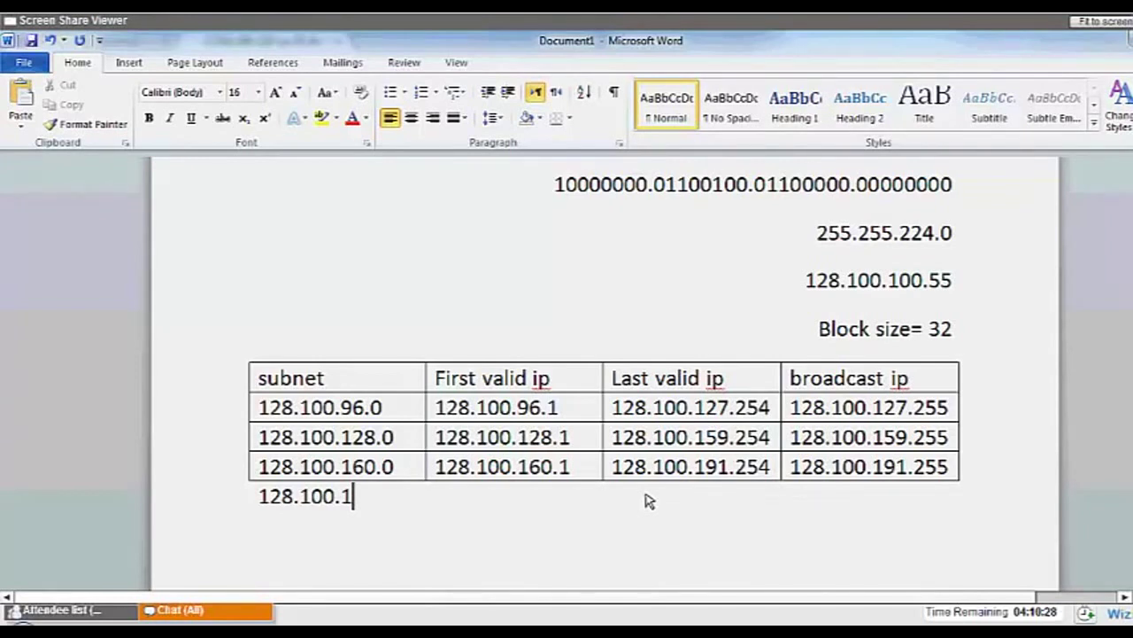
pyautogui.press('BackSpace')
pyautogui.write('96.0')
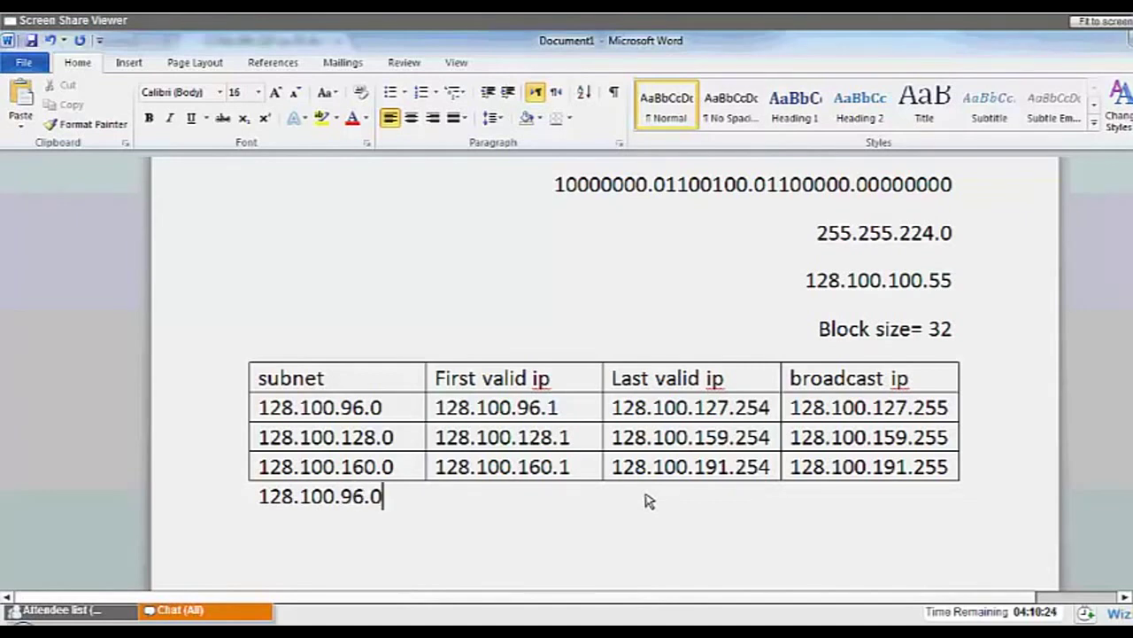
pyautogui.press('Return')
pyautogui.write('Network id')
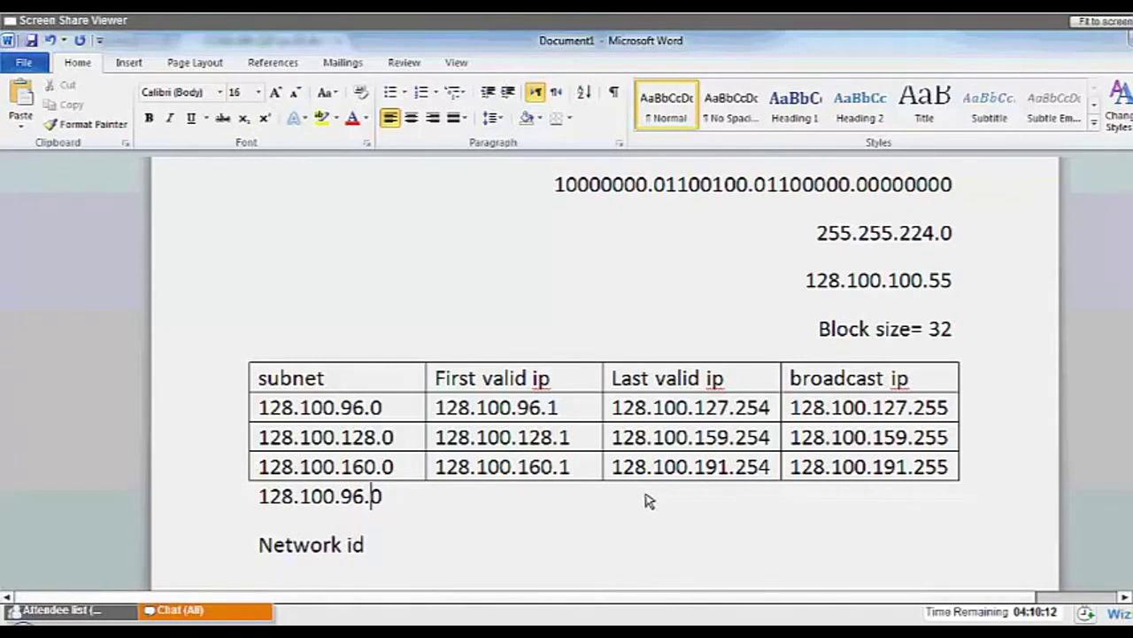
pyautogui.press('Right')
pyautogui.hotkey('shift', 'Home')
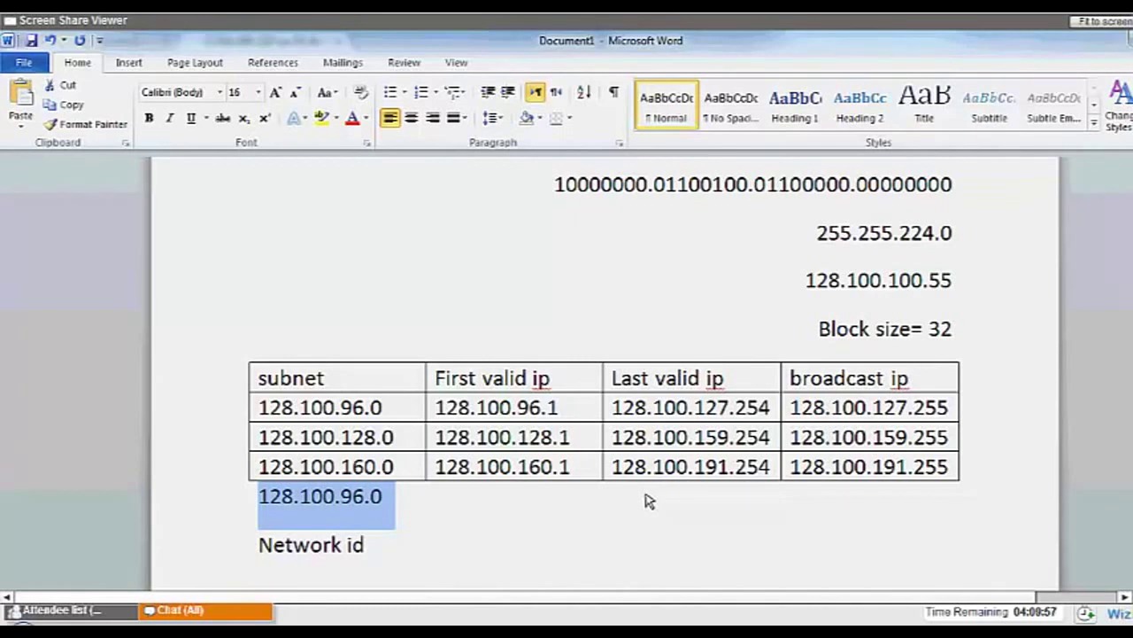
# Step: Append '/ 19' to the 128.100.96.0 address line
pyautogui.moveTo(353, 446)
pyautogui.click(322, 496)
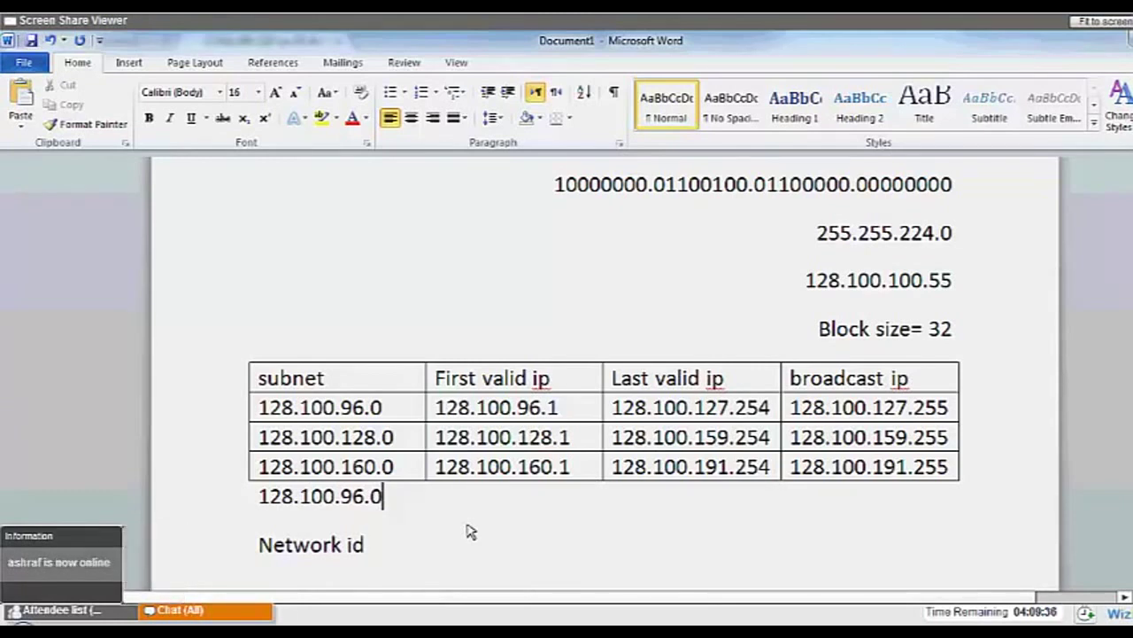
pyautogui.write('/ ')
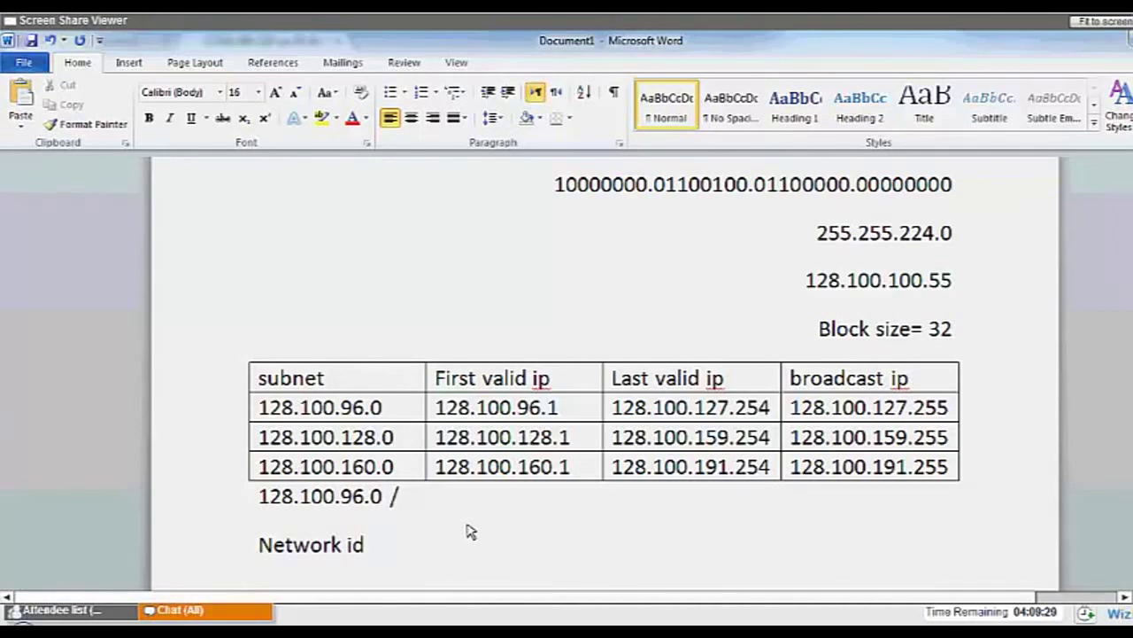
pyautogui.write('19')
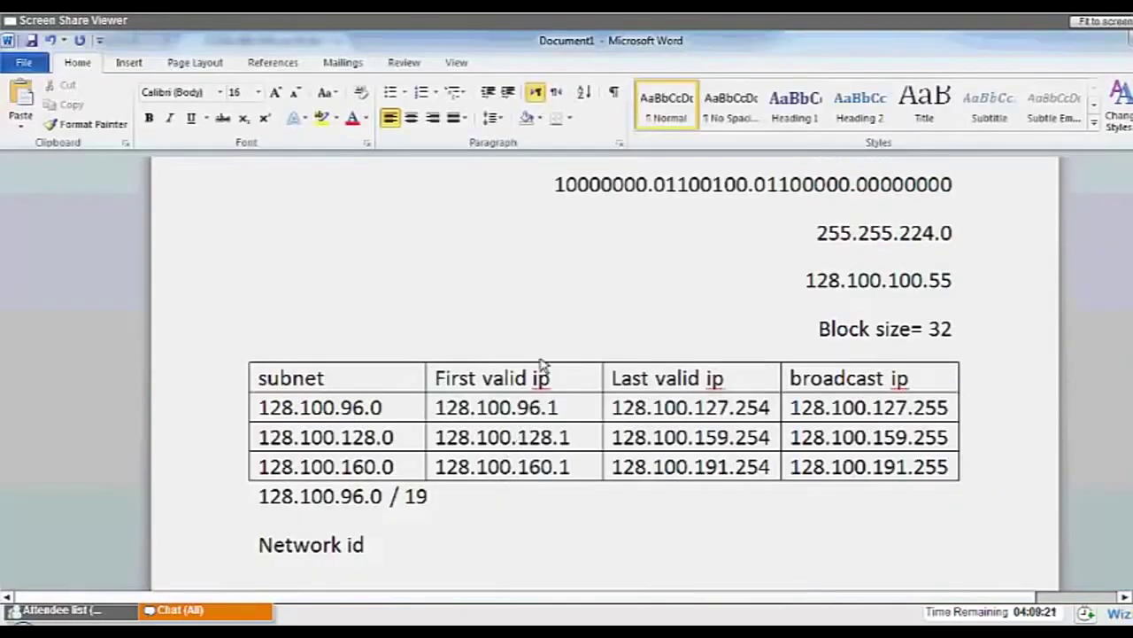
pyautogui.scroll(2, 766, 353)
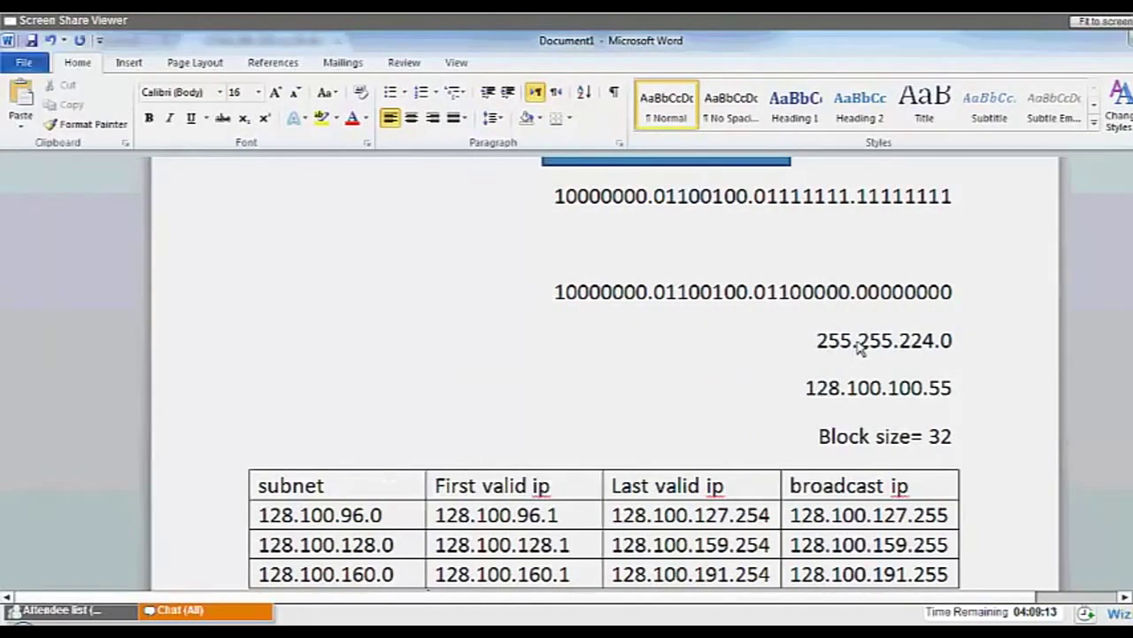
# Step: Highlight the 255 and 224 octets of the 255.255.224.0 mask line and return to the / 19 line
pyautogui.tripleClick(859, 345)
pyautogui.scroll(-2, 425, 499)
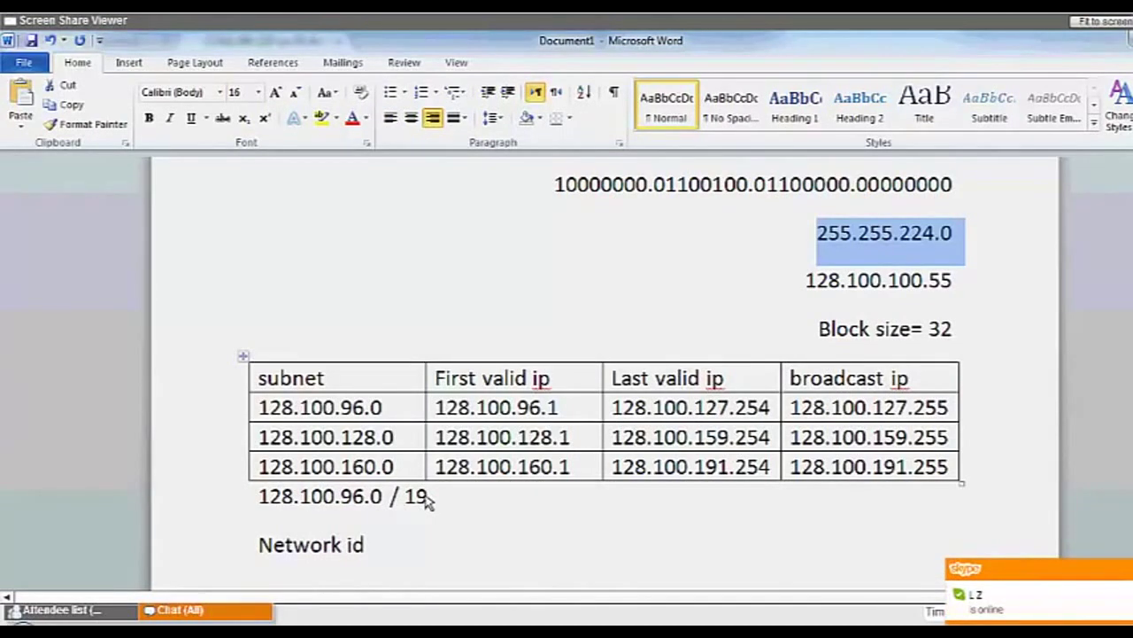
pyautogui.click(425, 499)
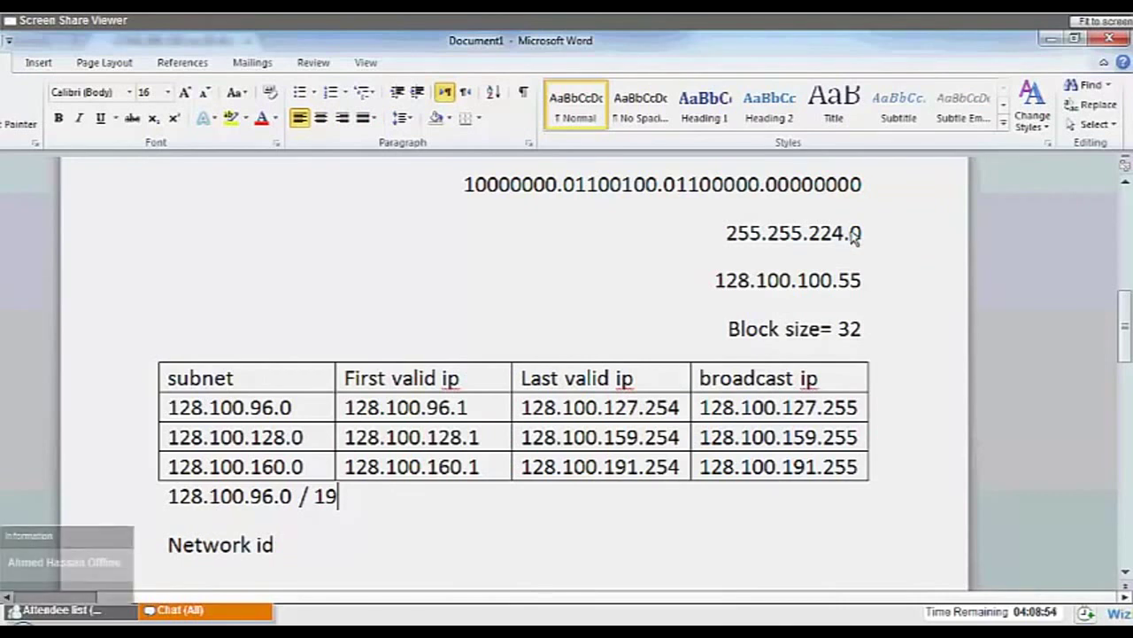
pyautogui.moveTo(853, 237); pyautogui.dragTo(818, 239)
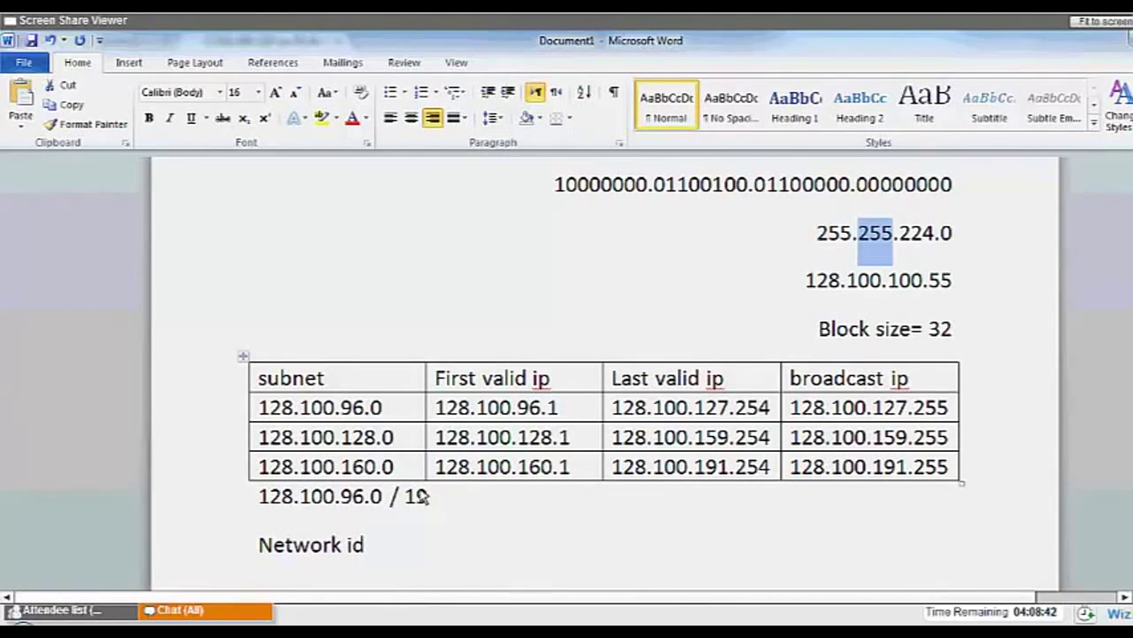
pyautogui.doubleClick(835, 235)
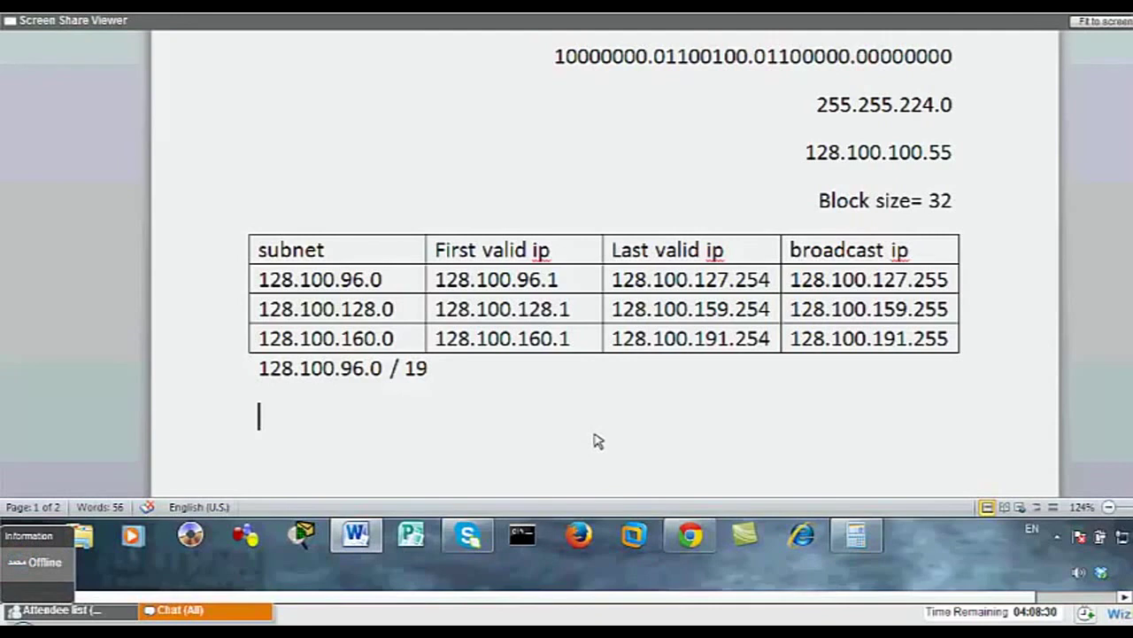
# Step: Write 'Cidr classless interdomain routing' under the /19 address and 'A 1-126' at the top of page 2
pyautogui.write('Cidr classless interdoma')
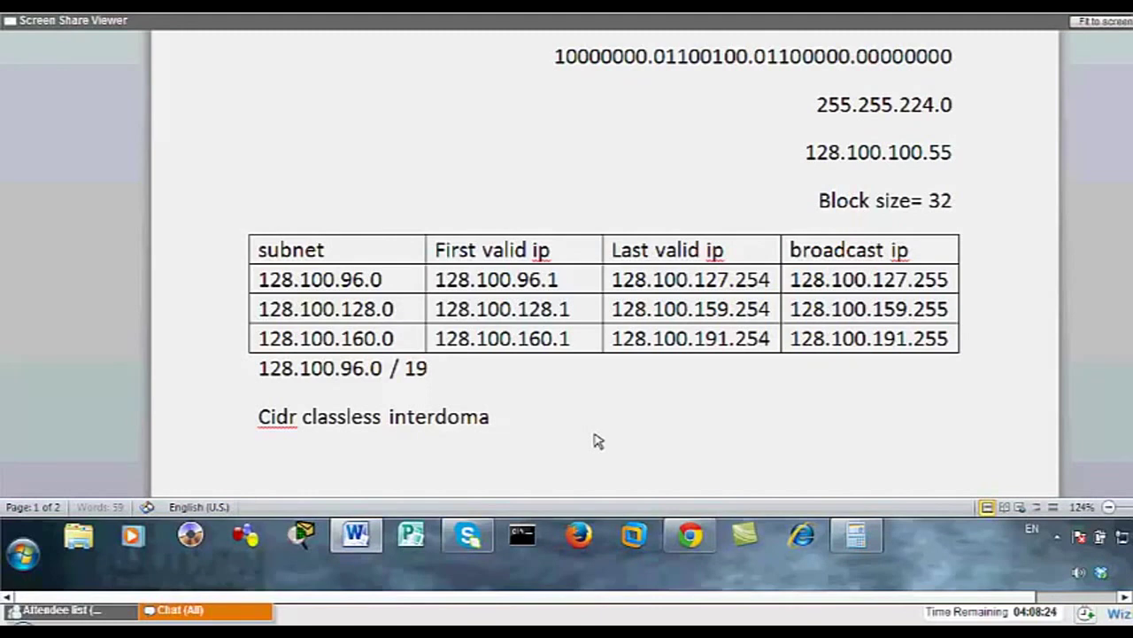
pyautogui.write('in routing')
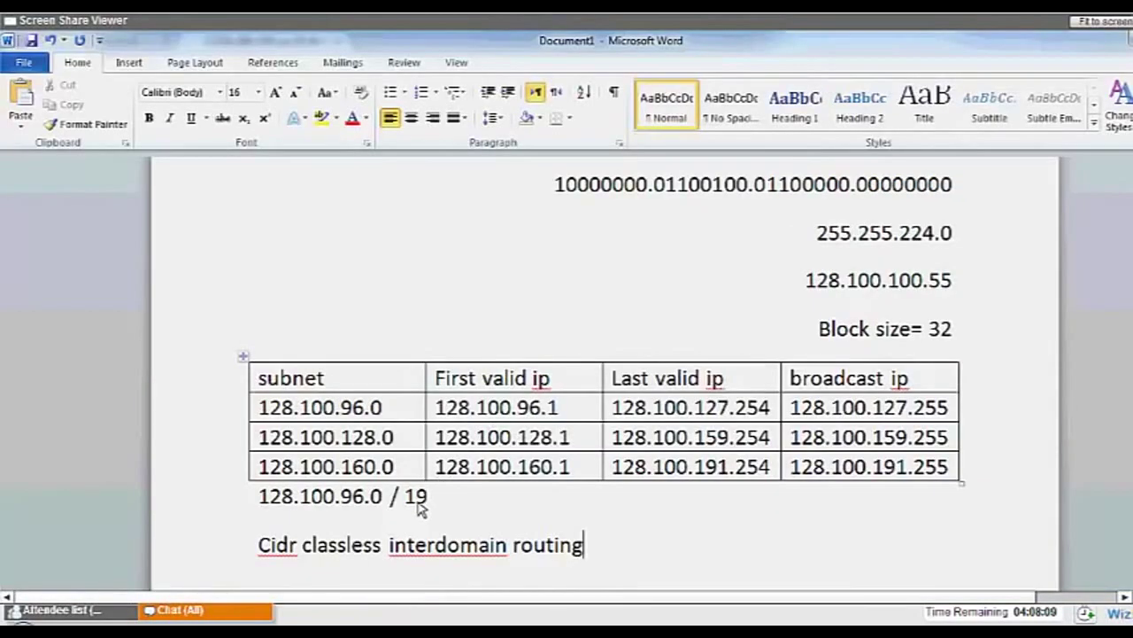
pyautogui.scroll(-1, 430, 465)
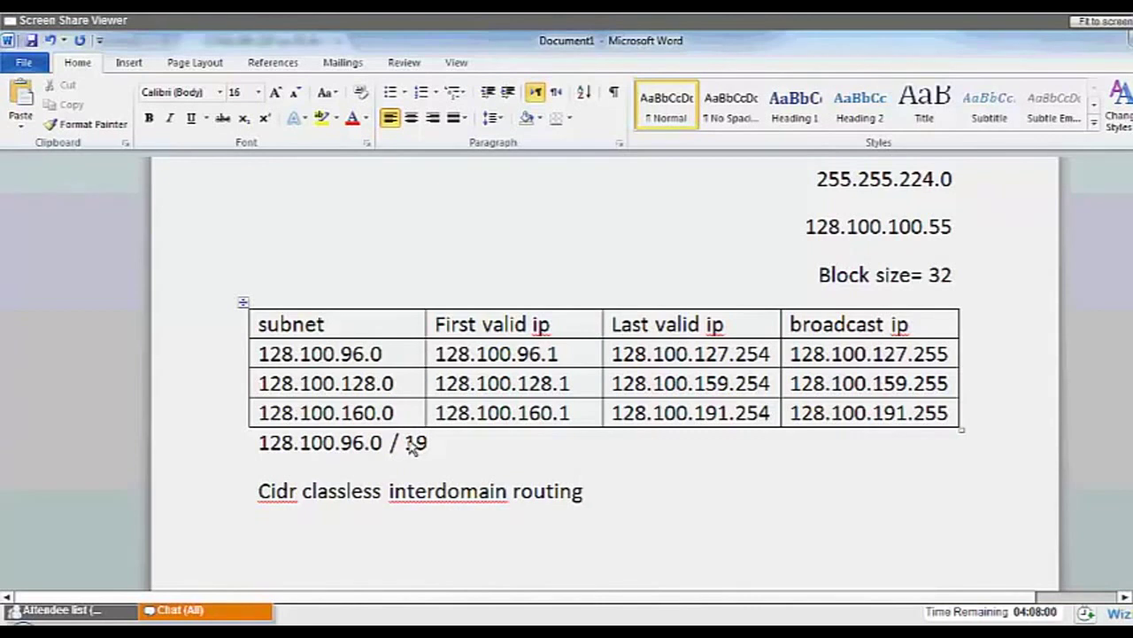
pyautogui.moveTo(426, 444); pyautogui.dragTo(439, 445)
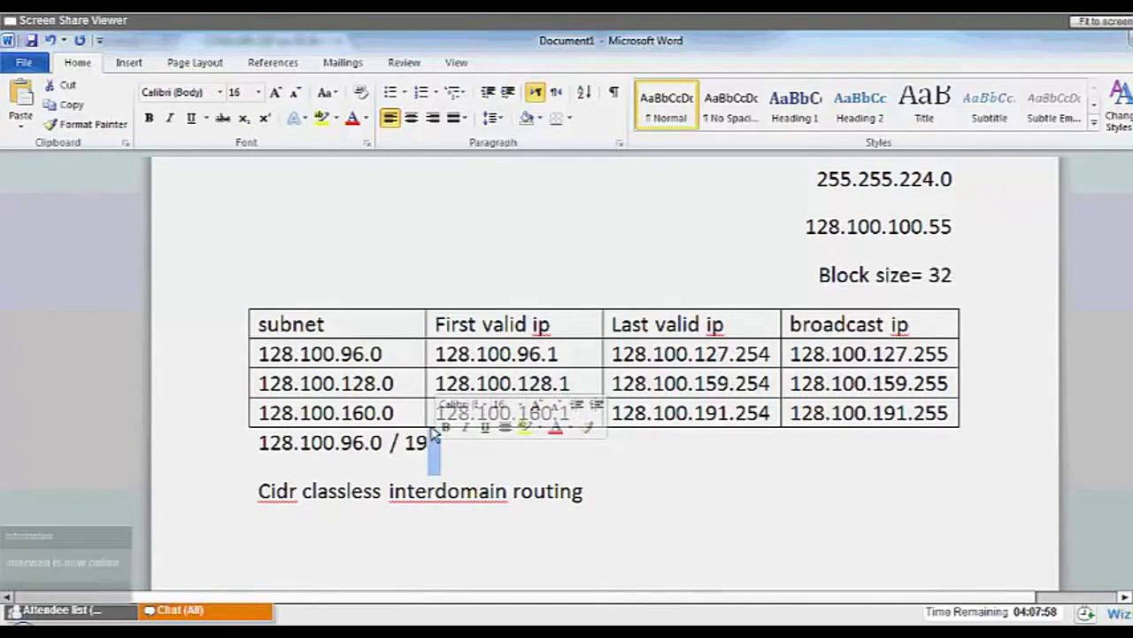
pyautogui.scroll(1, 434, 435)
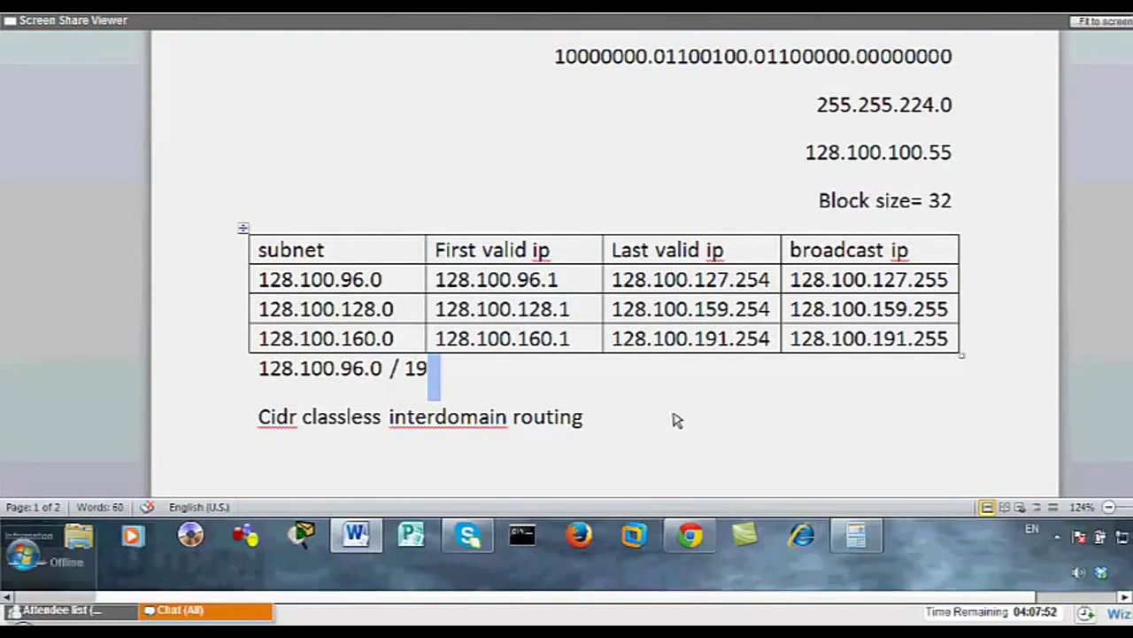
pyautogui.press('Down')
pyautogui.press('Down')
pyautogui.press('Down')
pyautogui.press('Down')
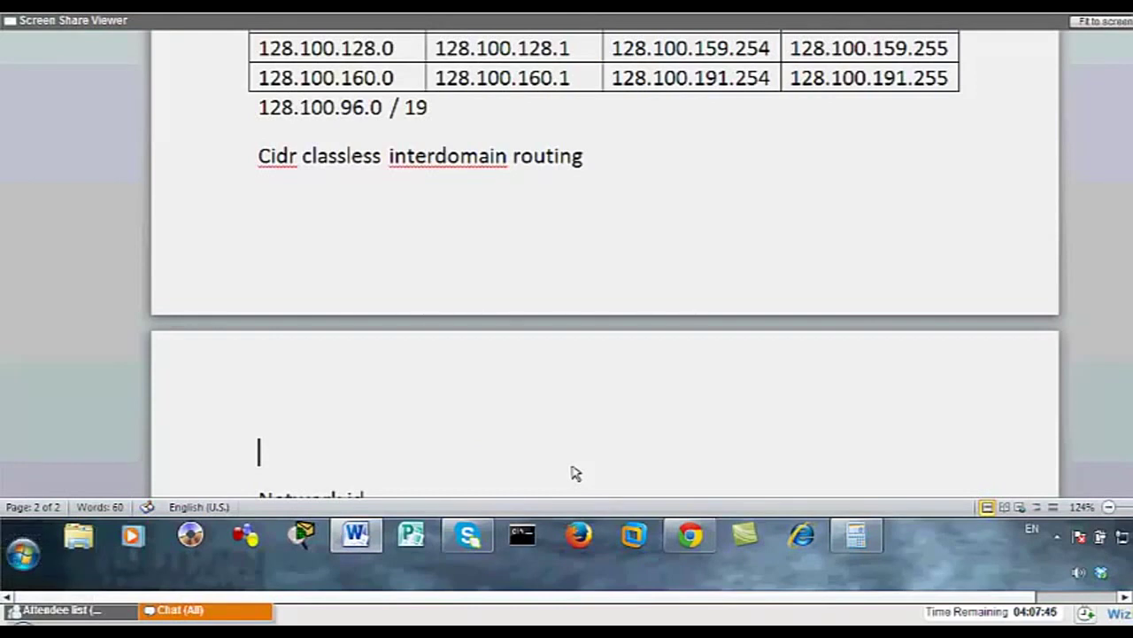
pyautogui.write('A 1-126')
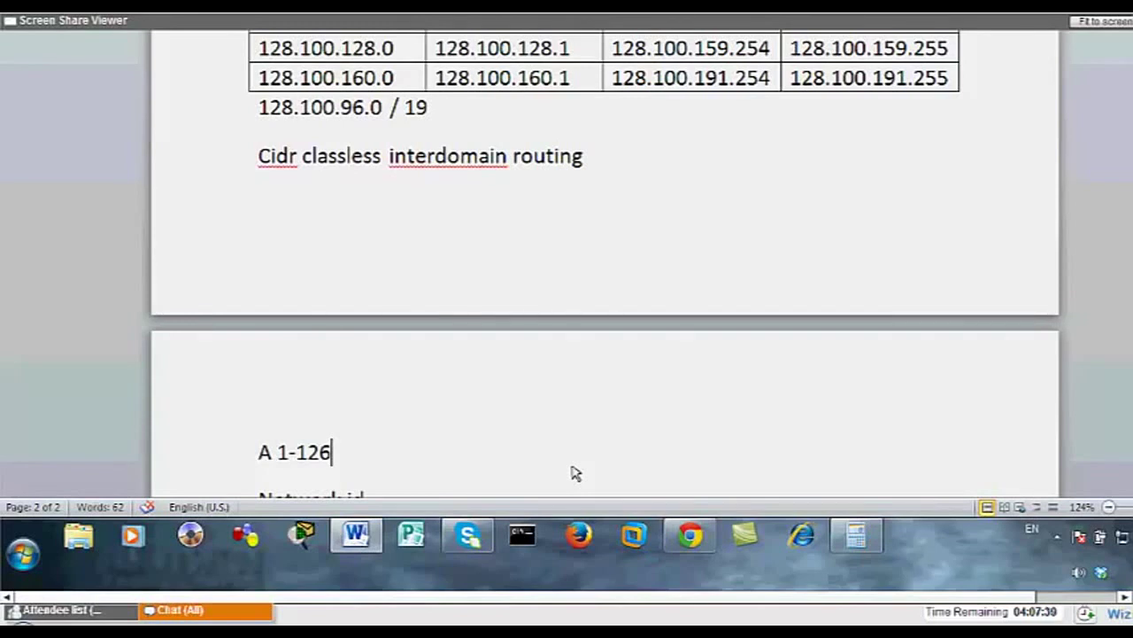
# Step: Add the class ranges B 128-191 and C 192- 223 on new lines
pyautogui.press('Return')
pyautogui.write('B 12')
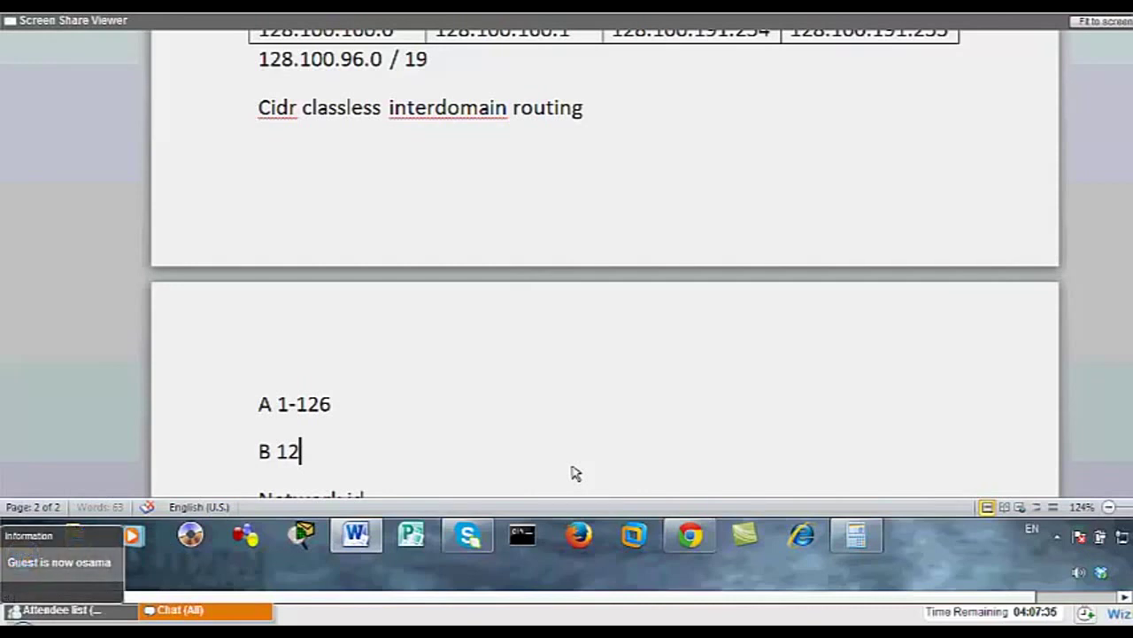
pyautogui.write('8-191')
pyautogui.press('Return')
pyautogui.write('C 192.1')
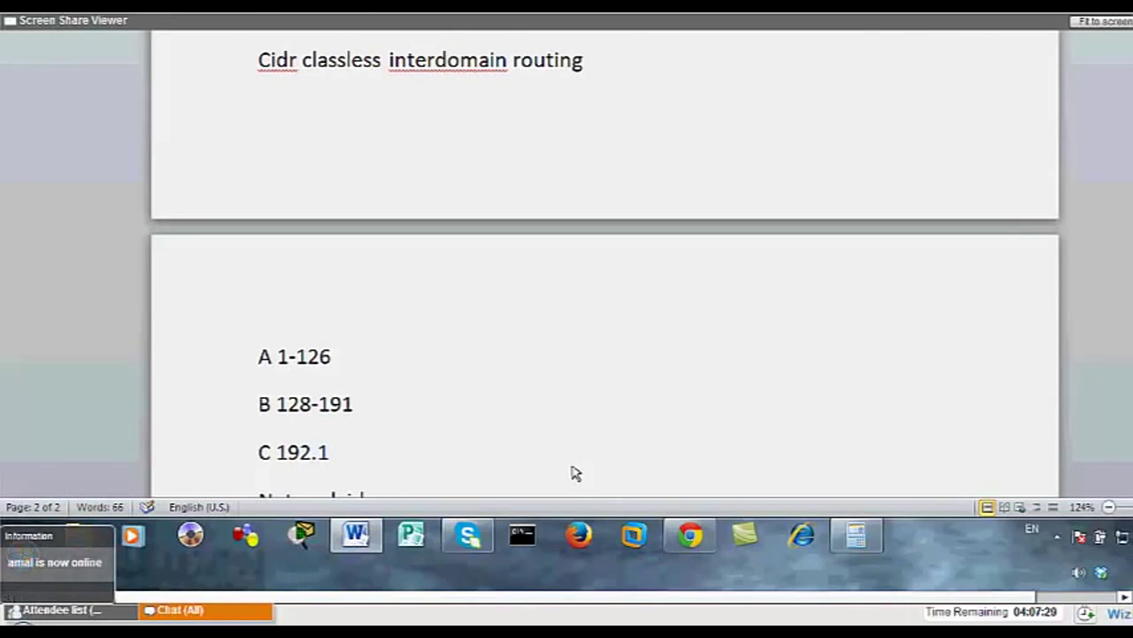
pyautogui.press('BackSpace')
pyautogui.press('BackSpace')
pyautogui.write('- 223')
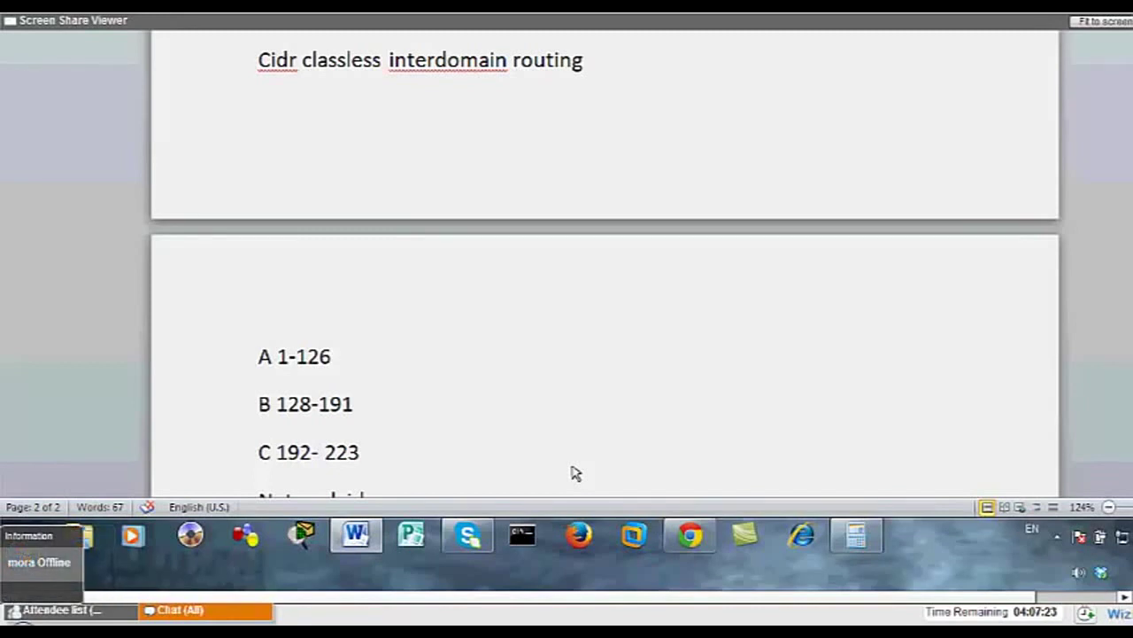
# Step: Label the 127 line as 'localhost loopback'
pyautogui.scroll(-1, 571, 474)
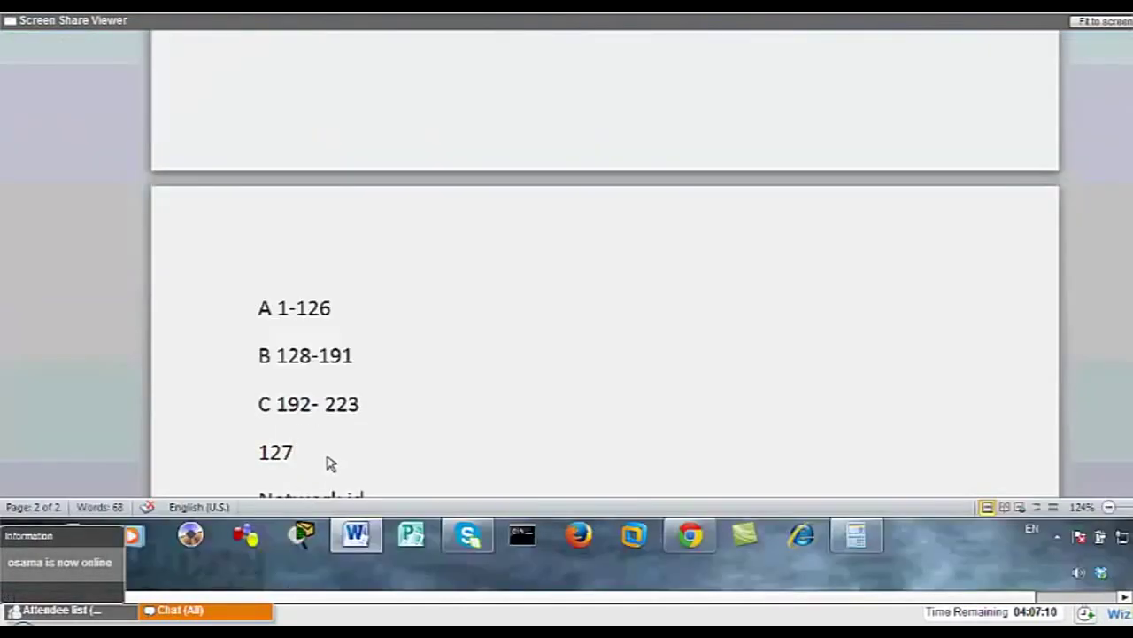
pyautogui.click(330, 458)
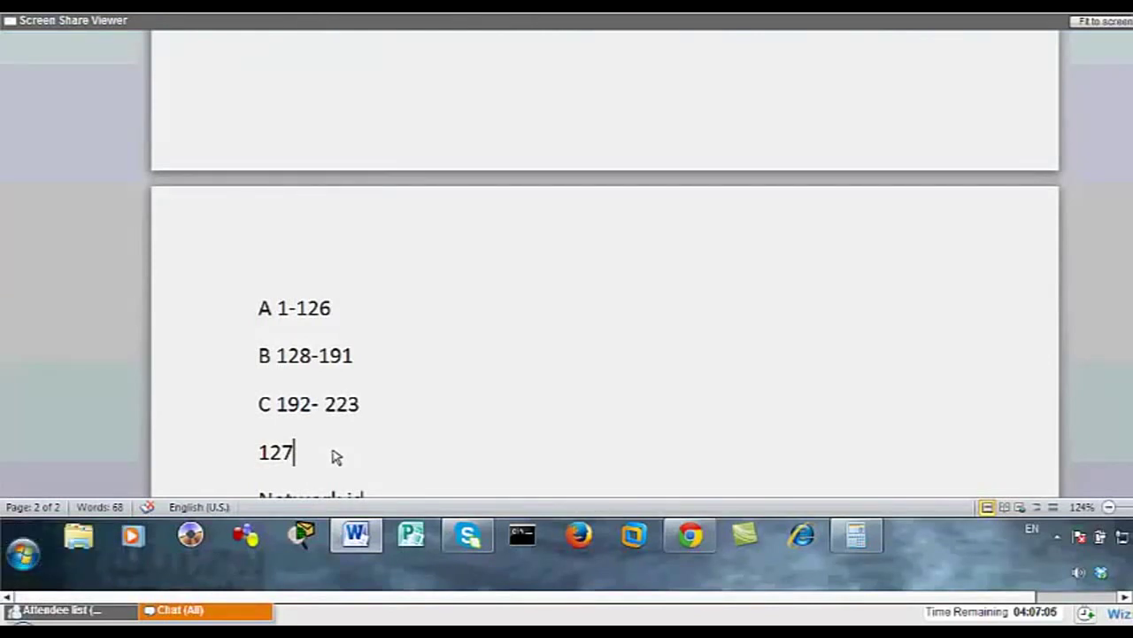
pyautogui.write('localhost loopback')
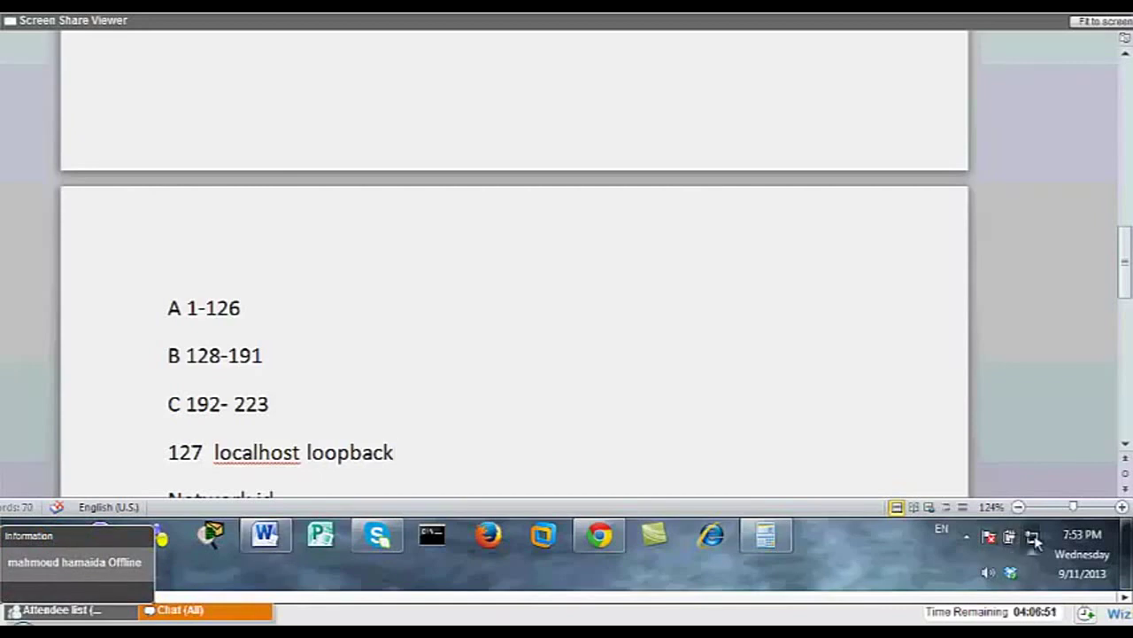
pyautogui.click(1032, 537)
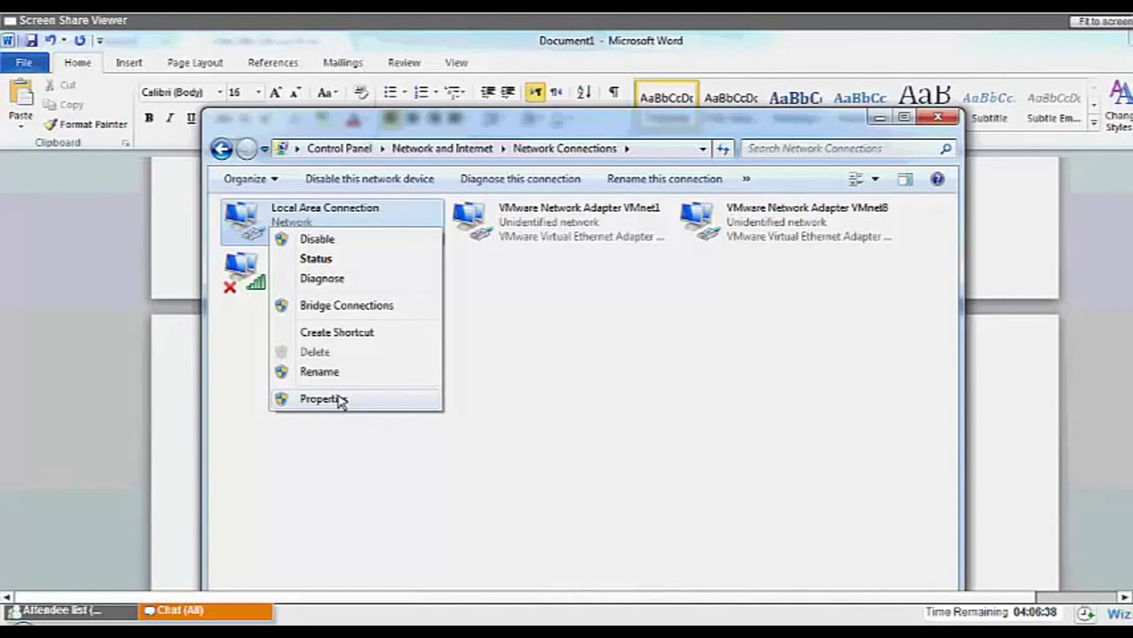
pyautogui.click(341, 400)
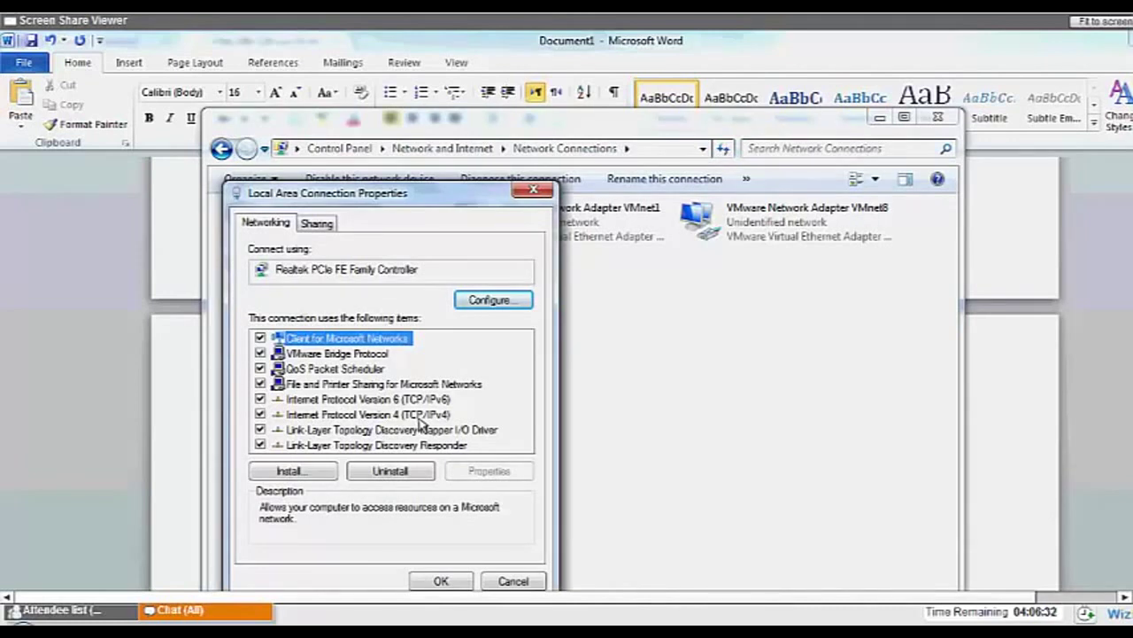
pyautogui.click(399, 412)
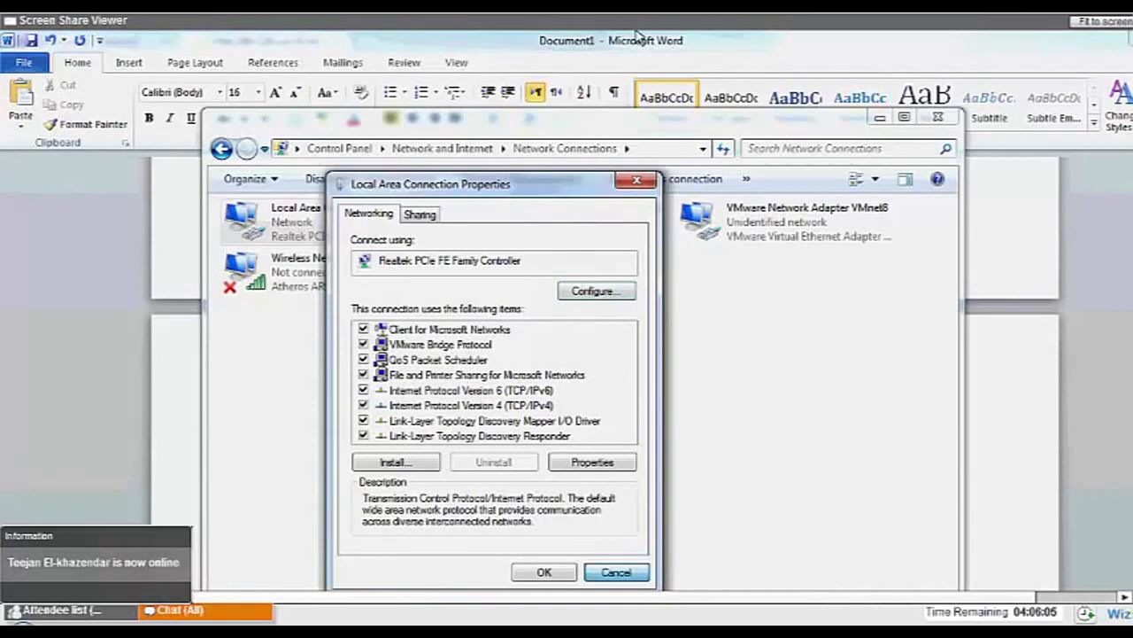
pyautogui.click(620, 80)
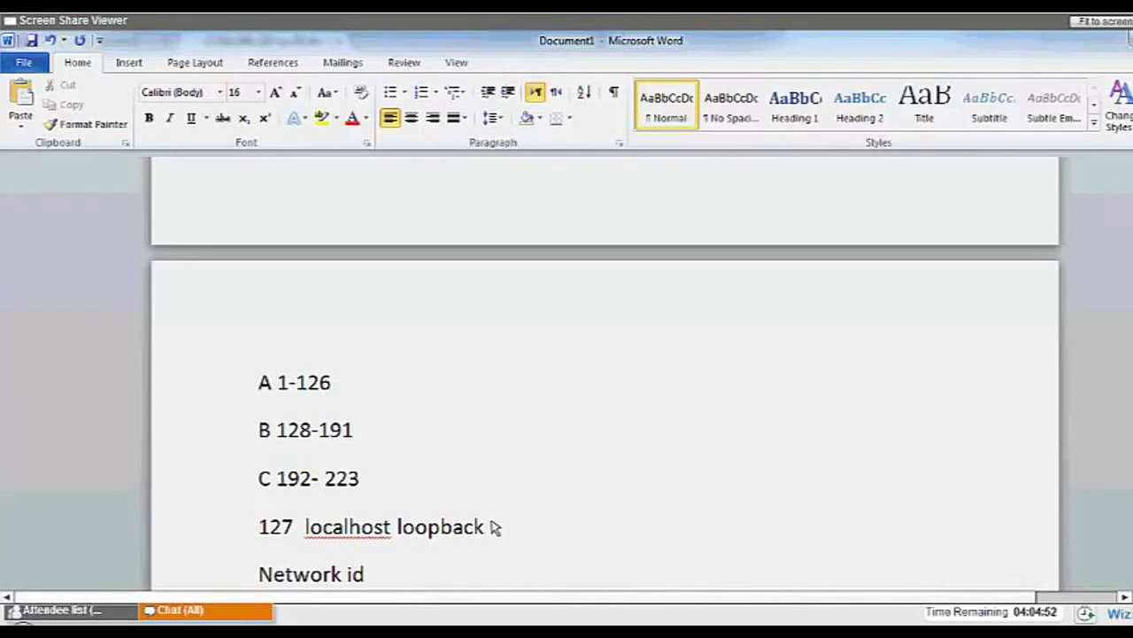
# Step: Undo the last edit in the notes and switch to the Command Prompt window
pyautogui.hotkey('ctrl', 'z')
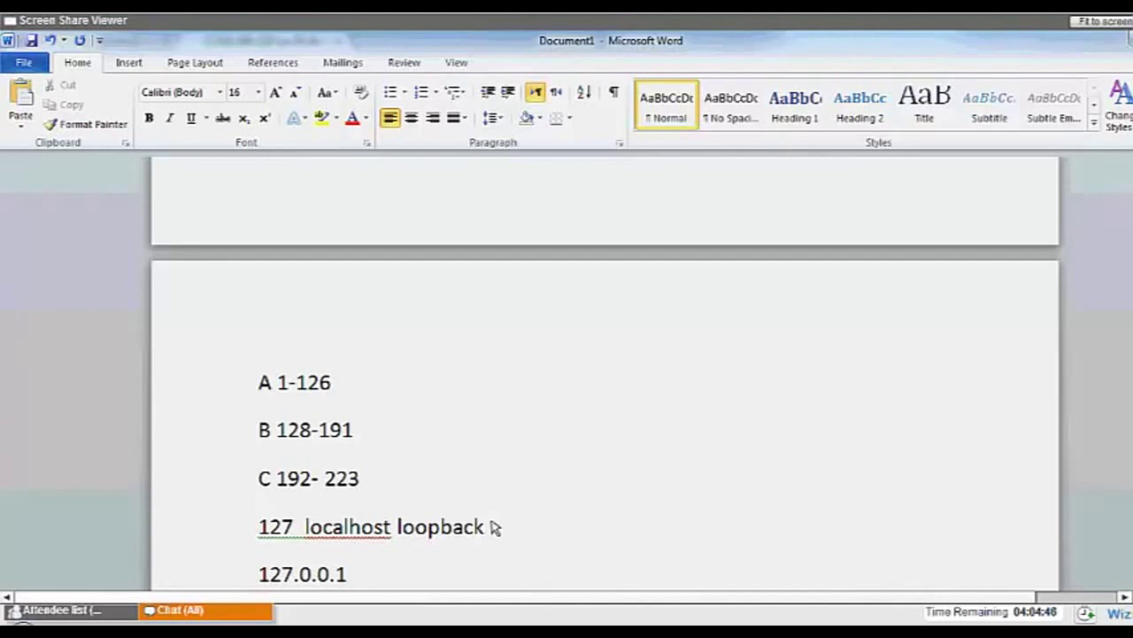
pyautogui.hotkey('alt', 'Tab')
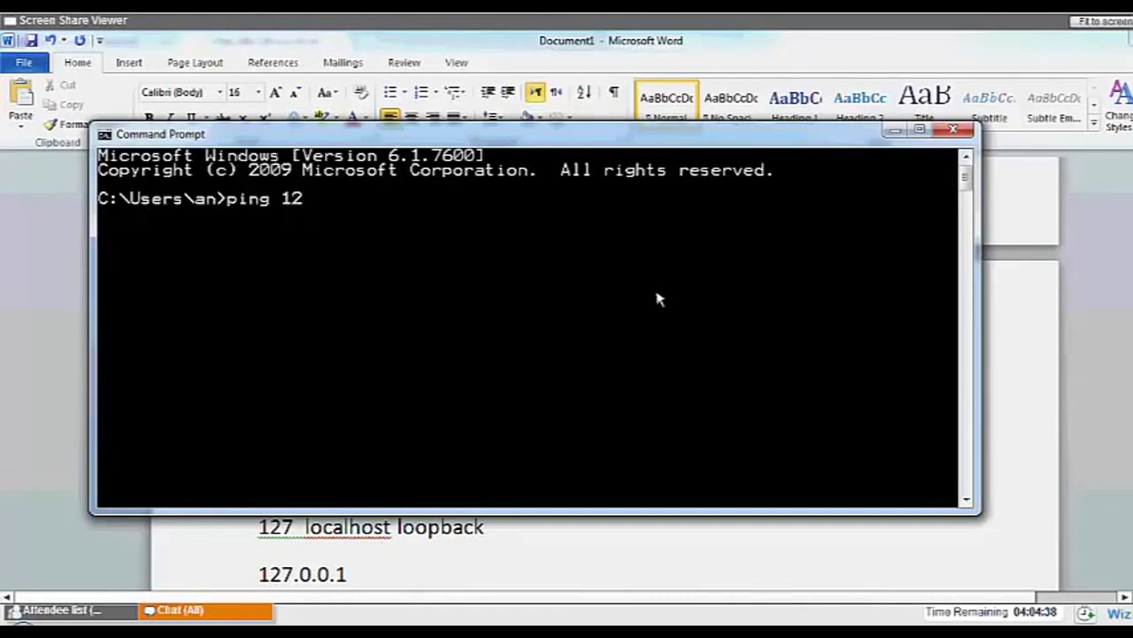
# Step: Ping 127.0.0.1, getting four replies with 0% loss, then return to Word
pyautogui.write('7.0.0.1')
pyautogui.press('Return')
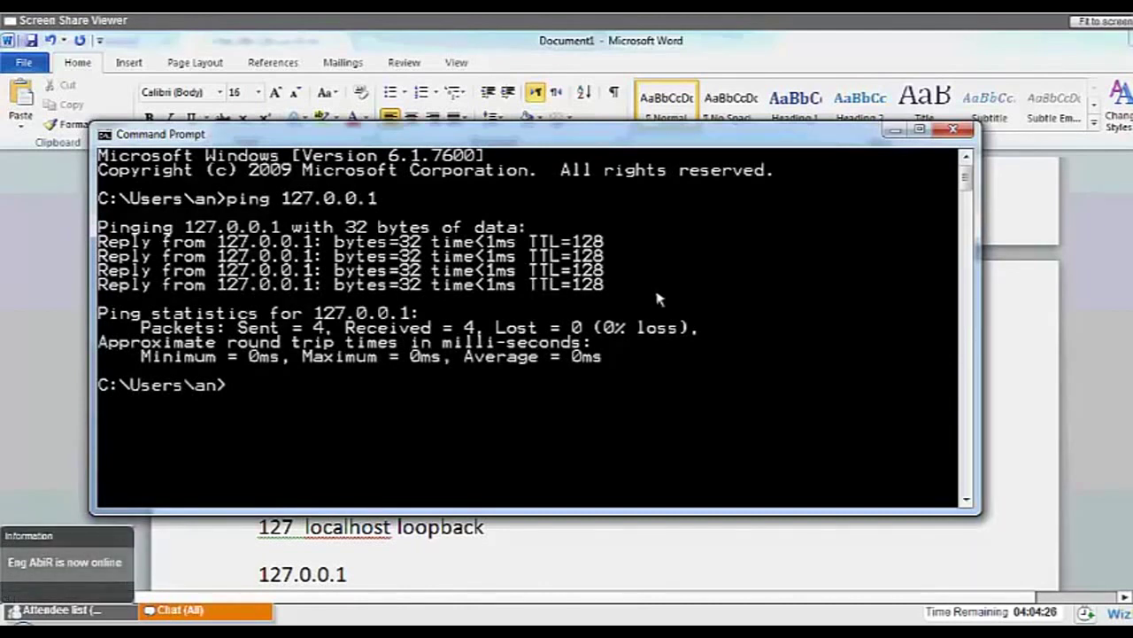
pyautogui.click(558, 41)
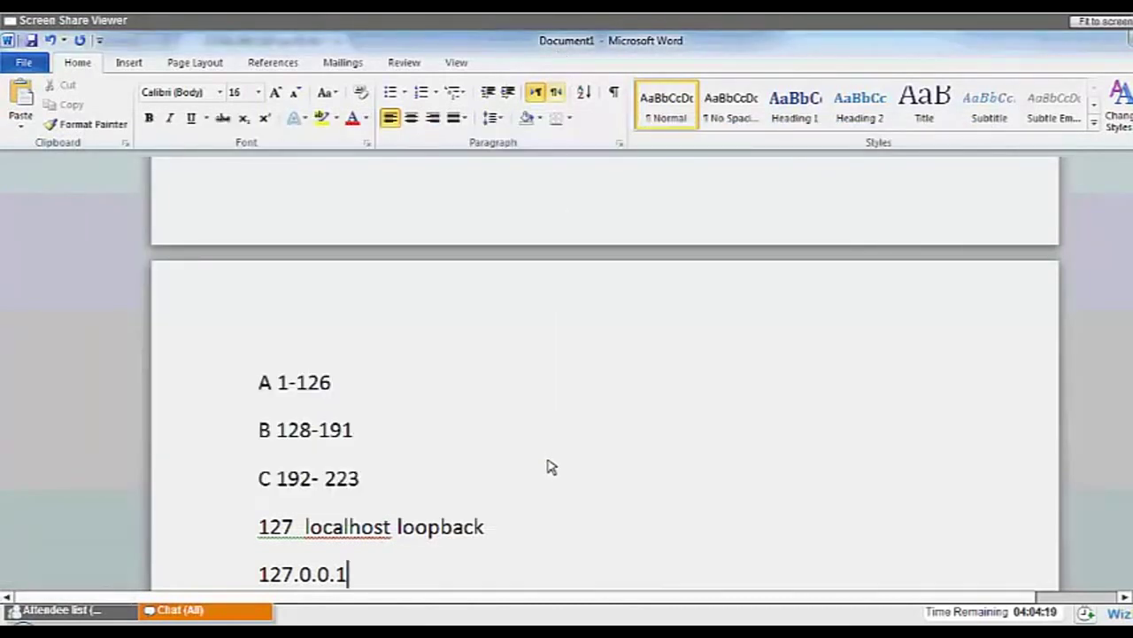
# Step: Add the line 'D 224-239 multicast ip' at the end of the notes below 127.0.0.1
pyautogui.scroll(-1, 547, 466)
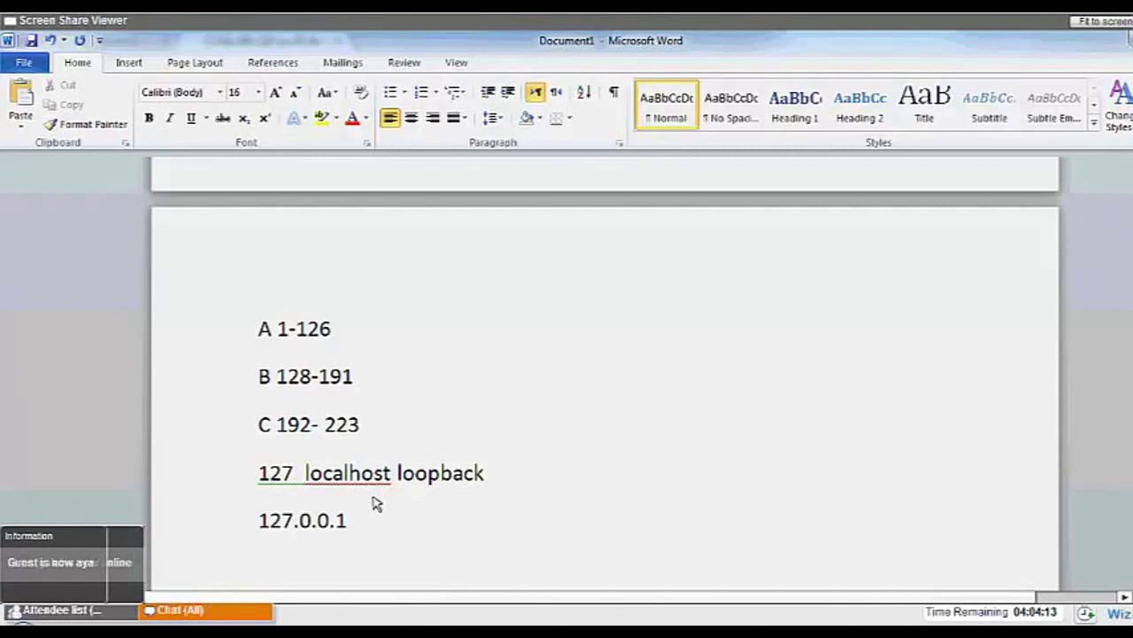
pyautogui.hotkey('shift', 'Up')
pyautogui.hotkey('shift', 'Up')
pyautogui.hotkey('shift', 'Up')
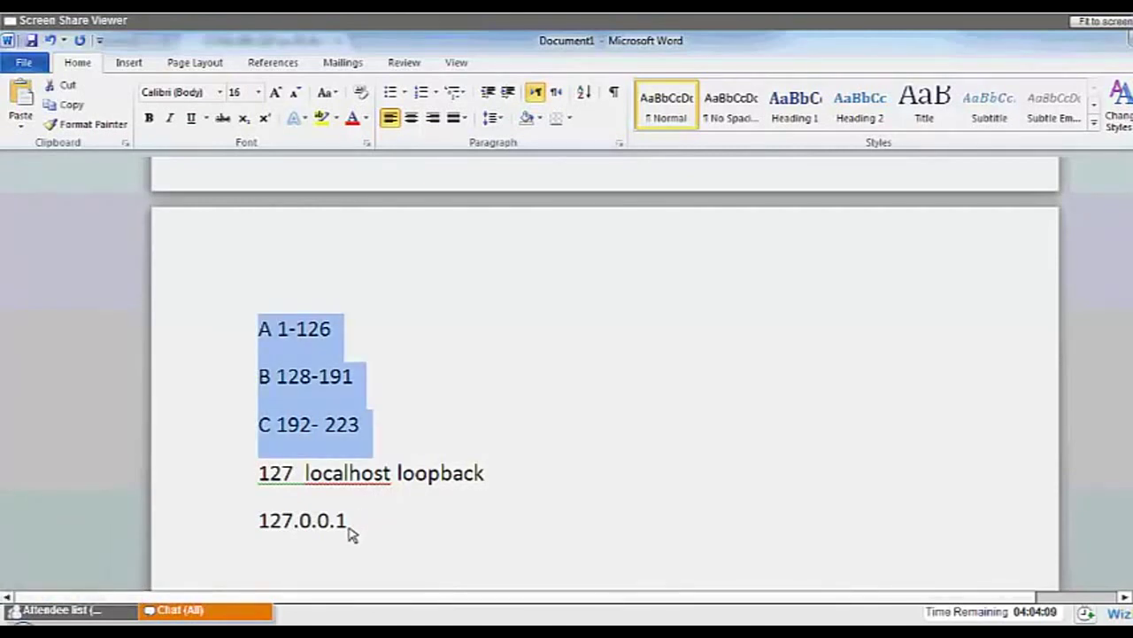
pyautogui.hotkey('ctrl', 'End')
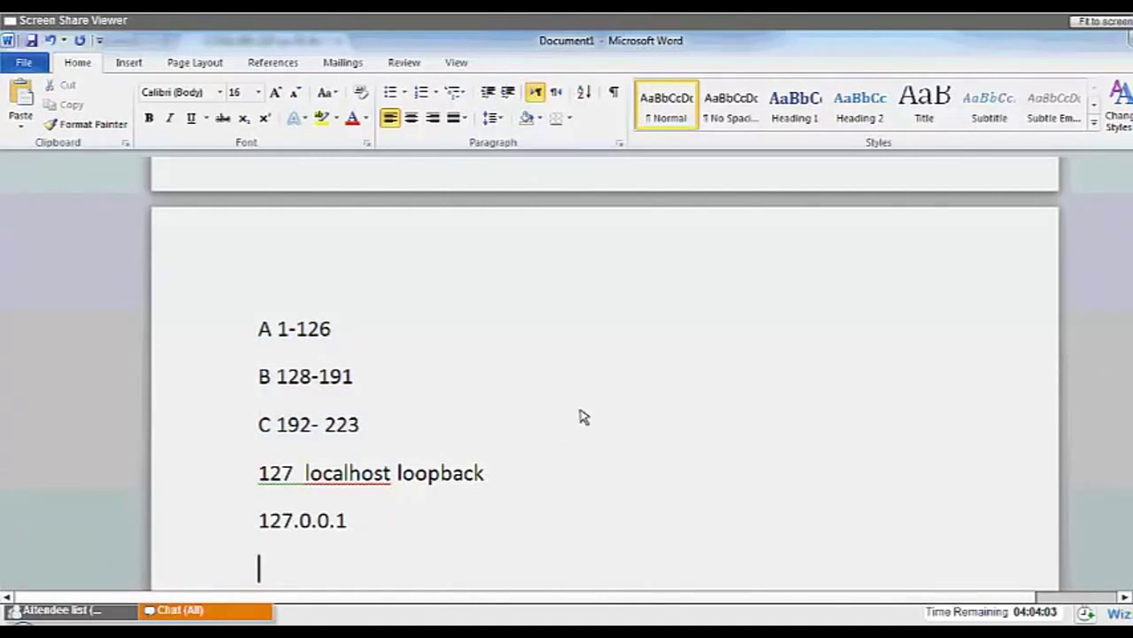
pyautogui.write('D 2')
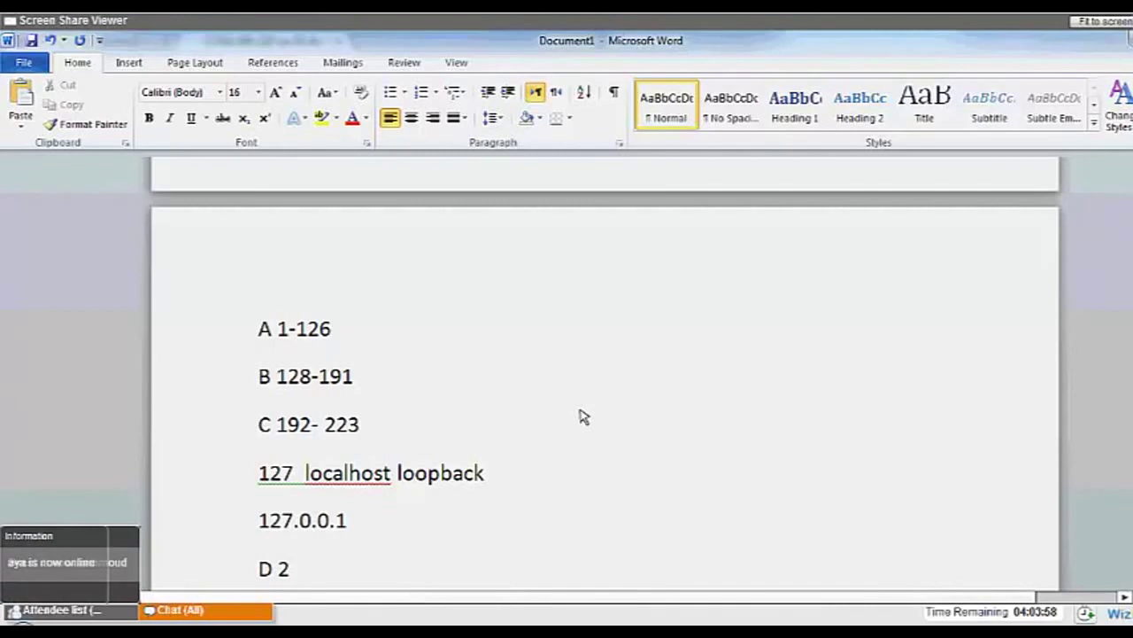
pyautogui.write('24-239')
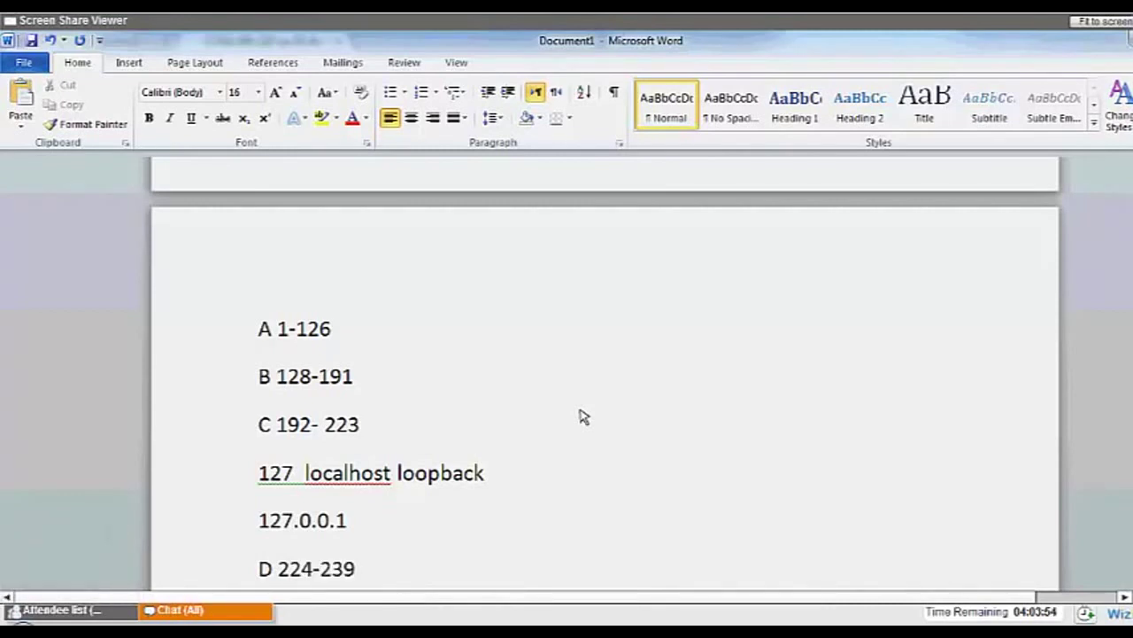
pyautogui.write(' multicast ip')
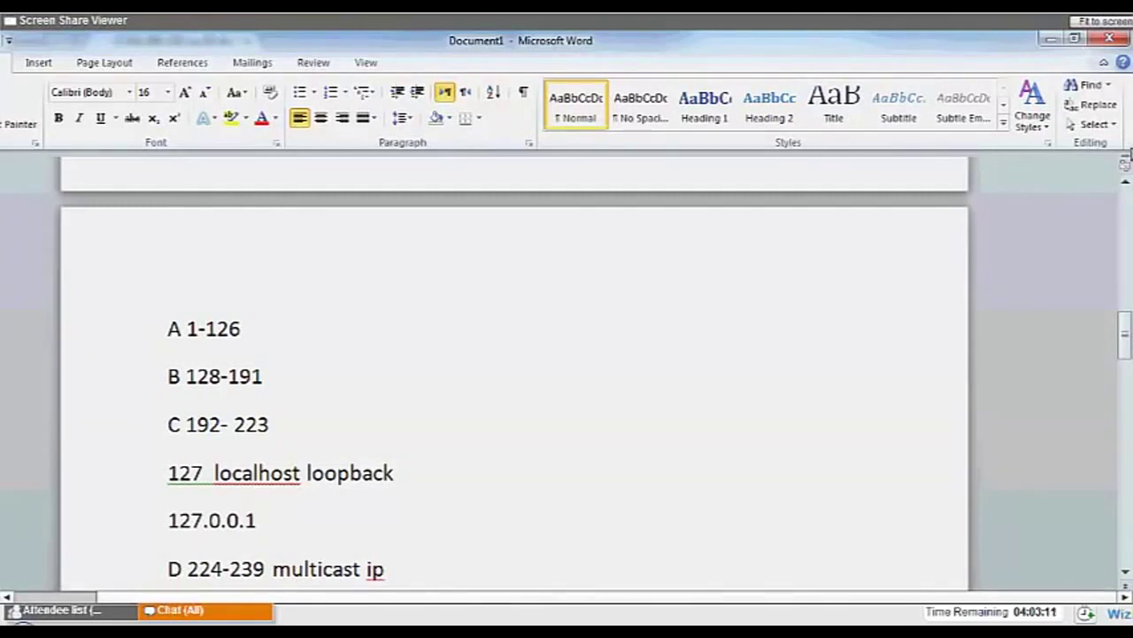
pyautogui.scroll(4, 706, 423)
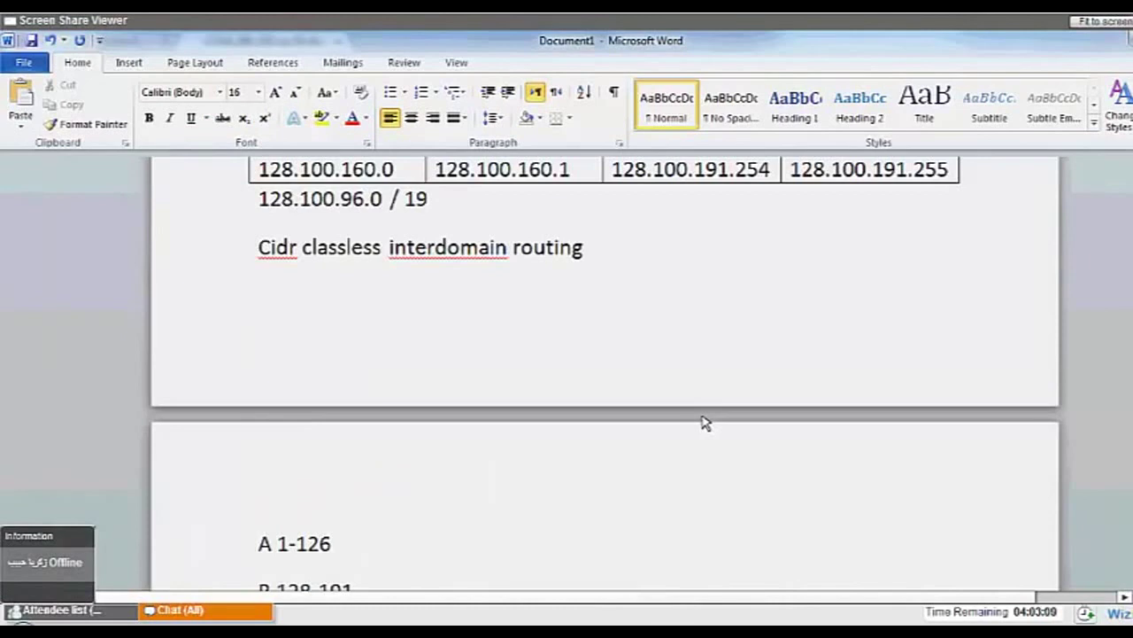
pyautogui.scroll(1, 705, 423)
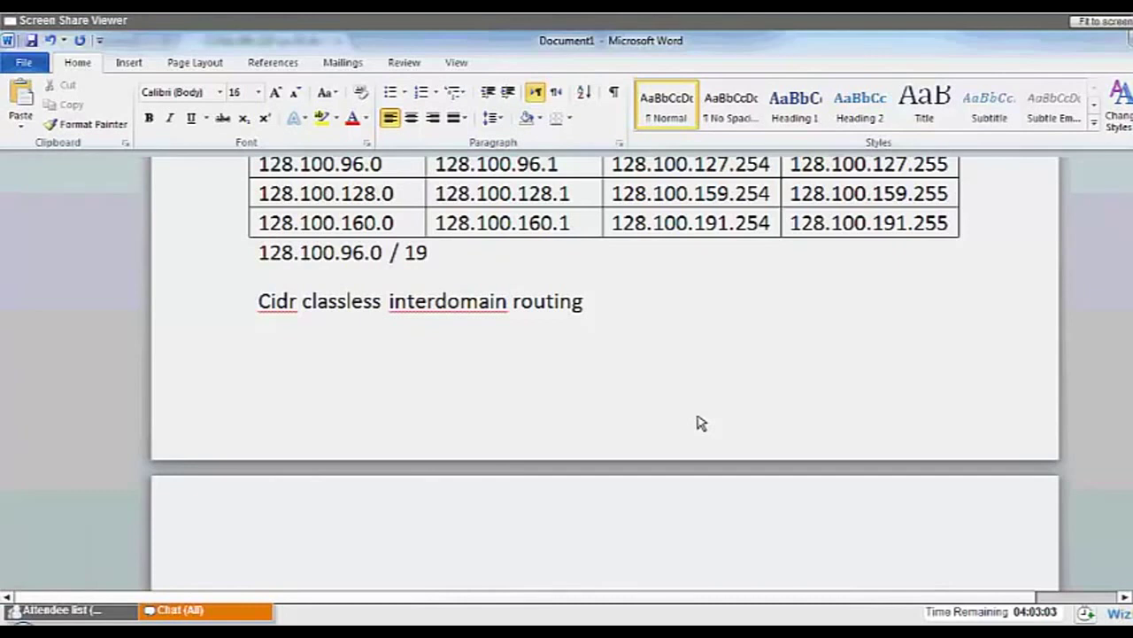
pyautogui.scroll(3, 701, 421)
pyautogui.moveTo(791, 326); pyautogui.dragTo(815, 327)
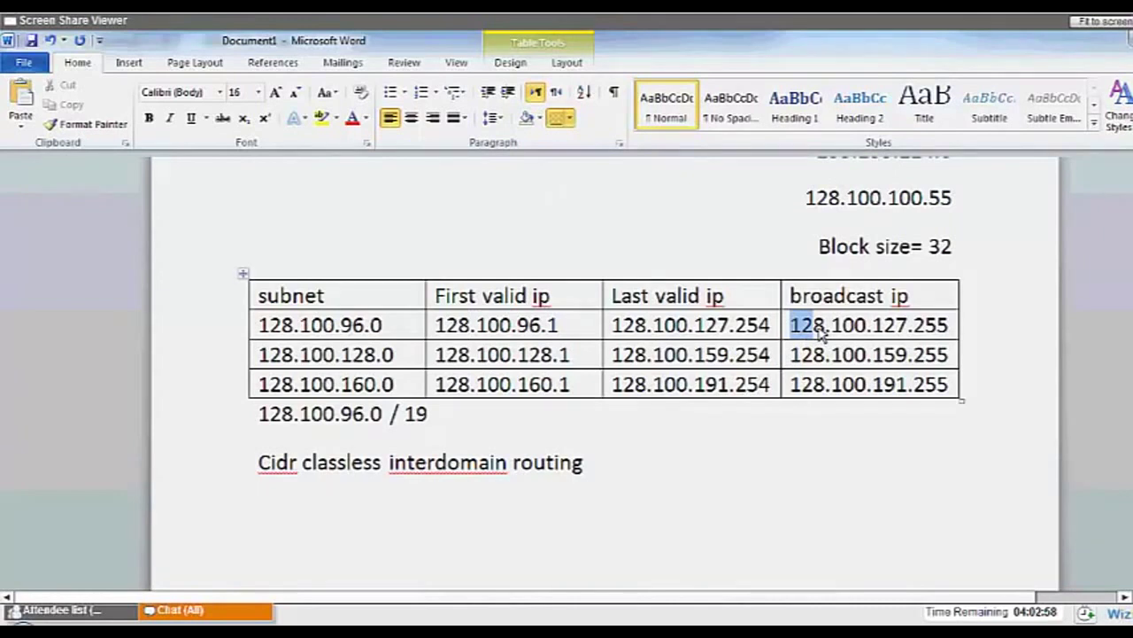
pyautogui.scroll(1, 821, 329)
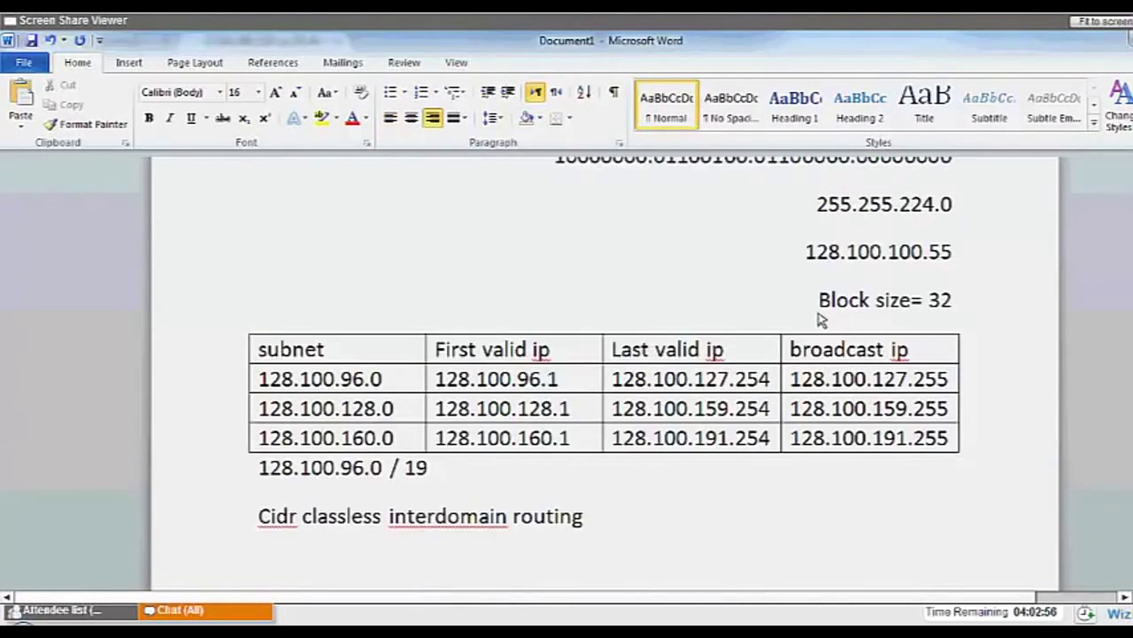
pyautogui.click(817, 257)
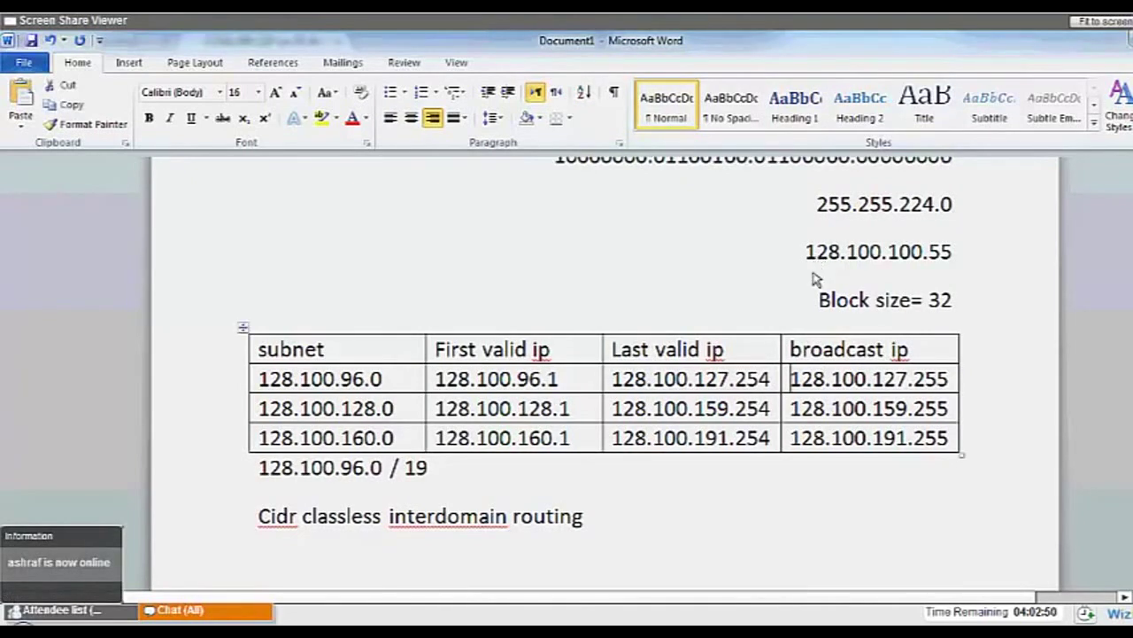
pyautogui.moveTo(790, 379); pyautogui.dragTo(800, 381)
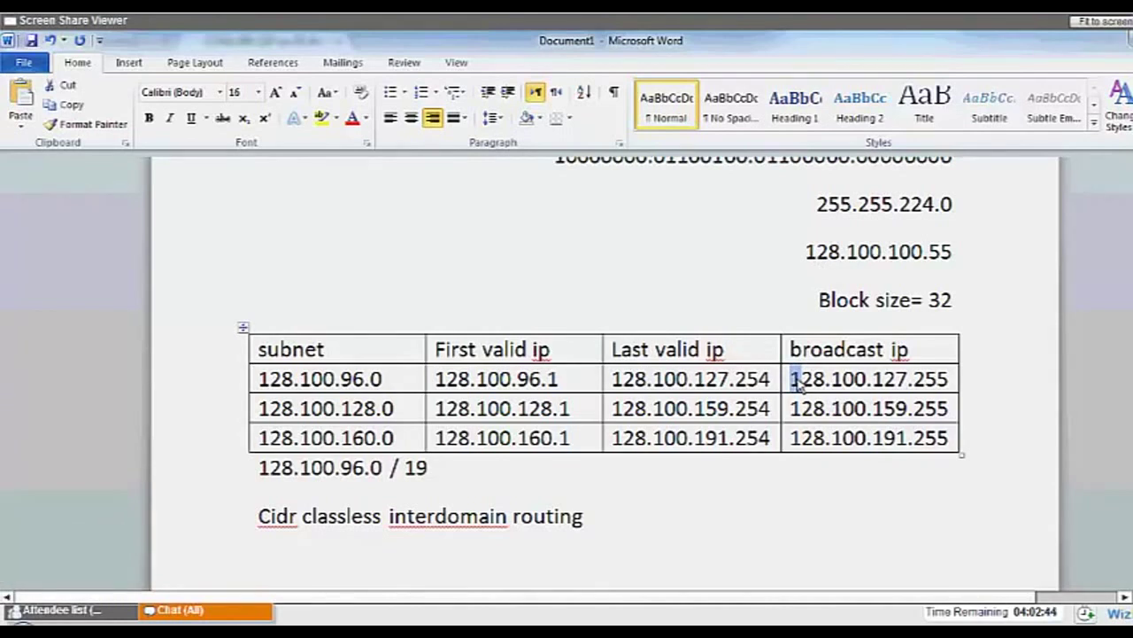
pyautogui.doubleClick(800, 380)
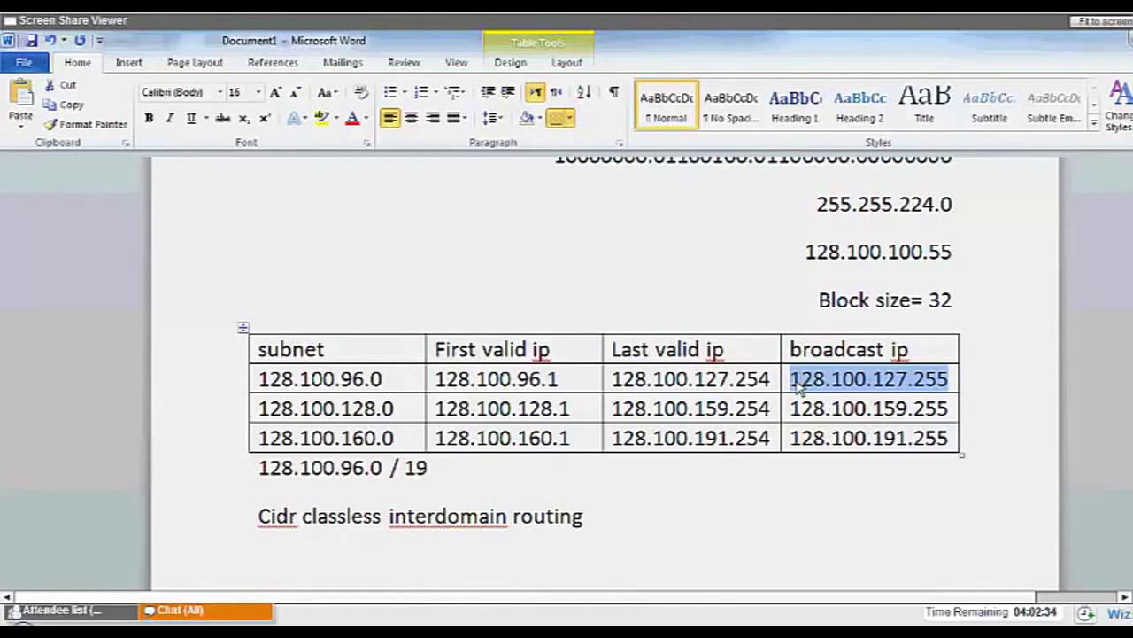
pyautogui.click(677, 379)
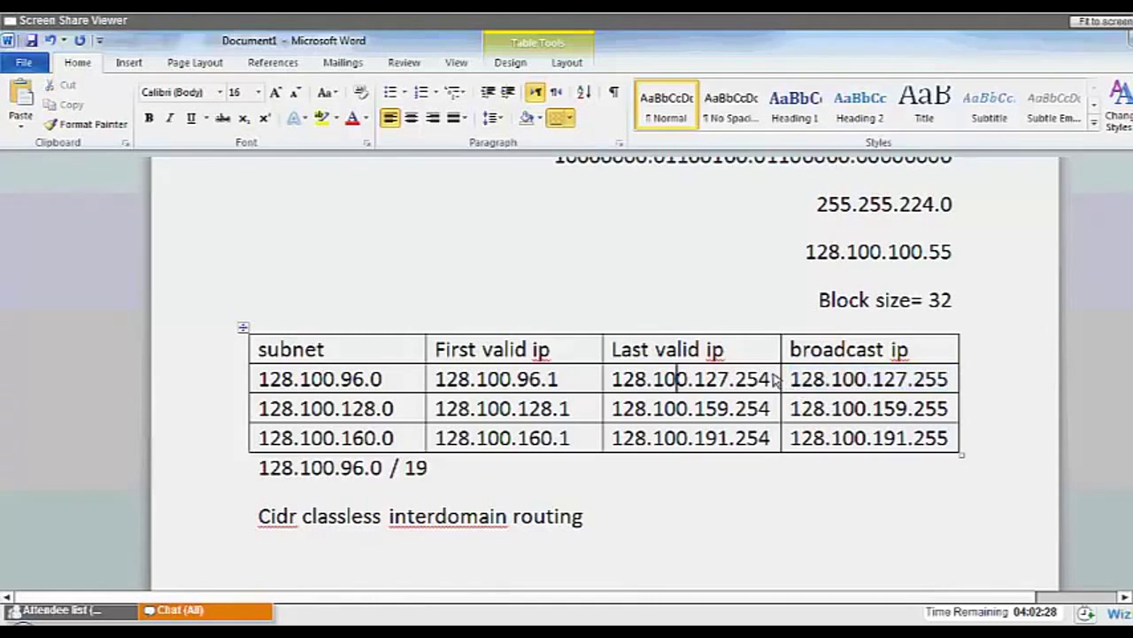
pyautogui.moveTo(773, 379); pyautogui.dragTo(764, 380)
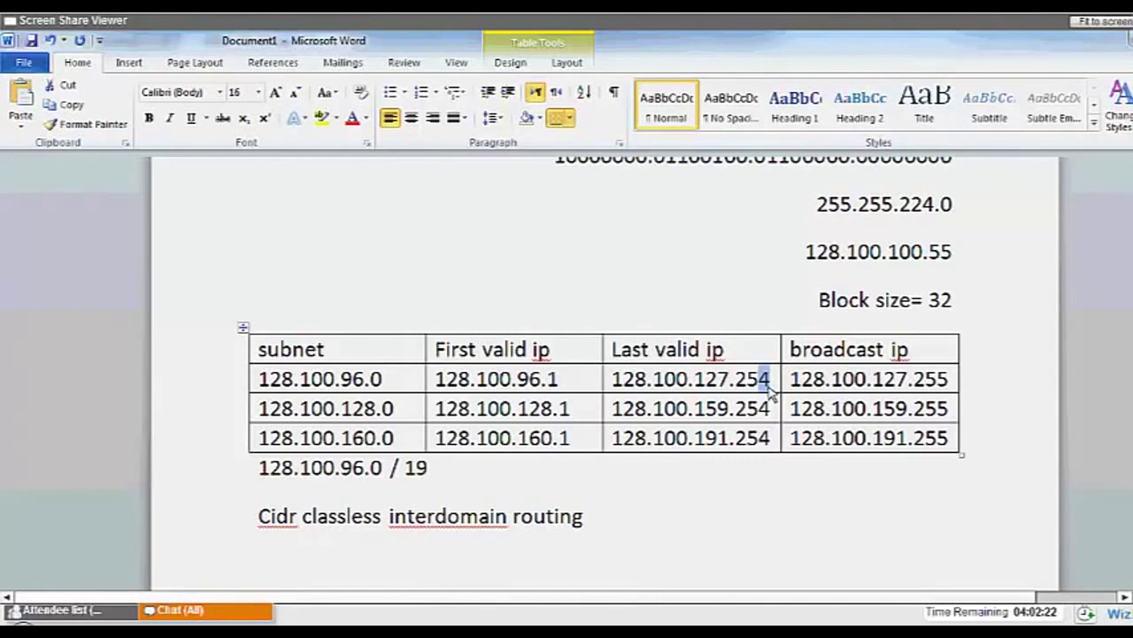
pyautogui.click(751, 388)
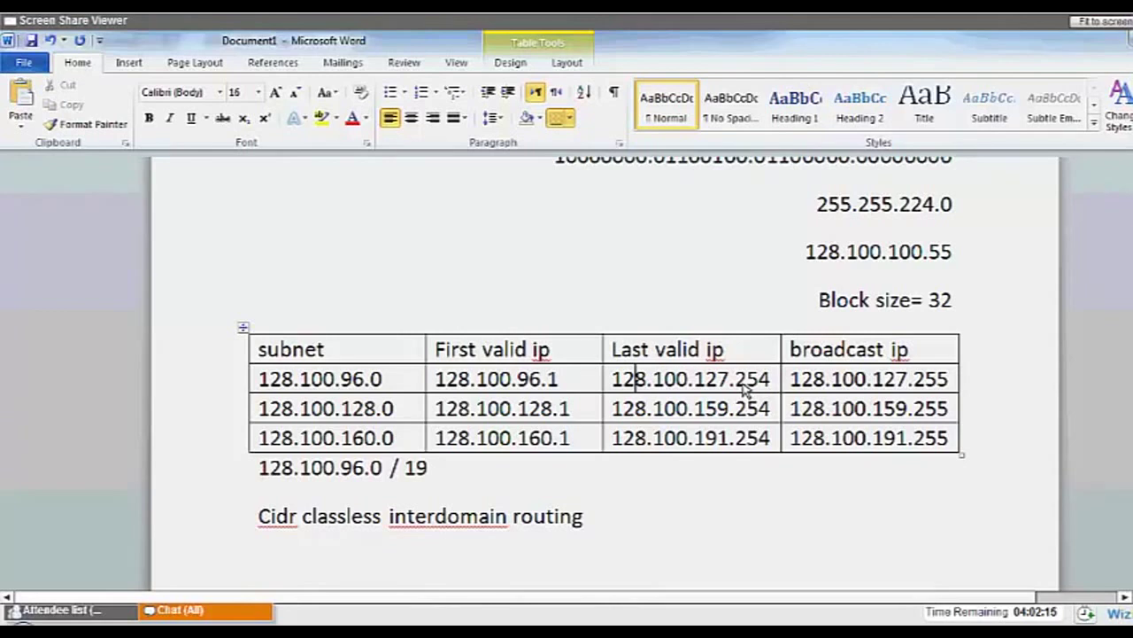
pyautogui.moveTo(744, 390); pyautogui.dragTo(531, 381)
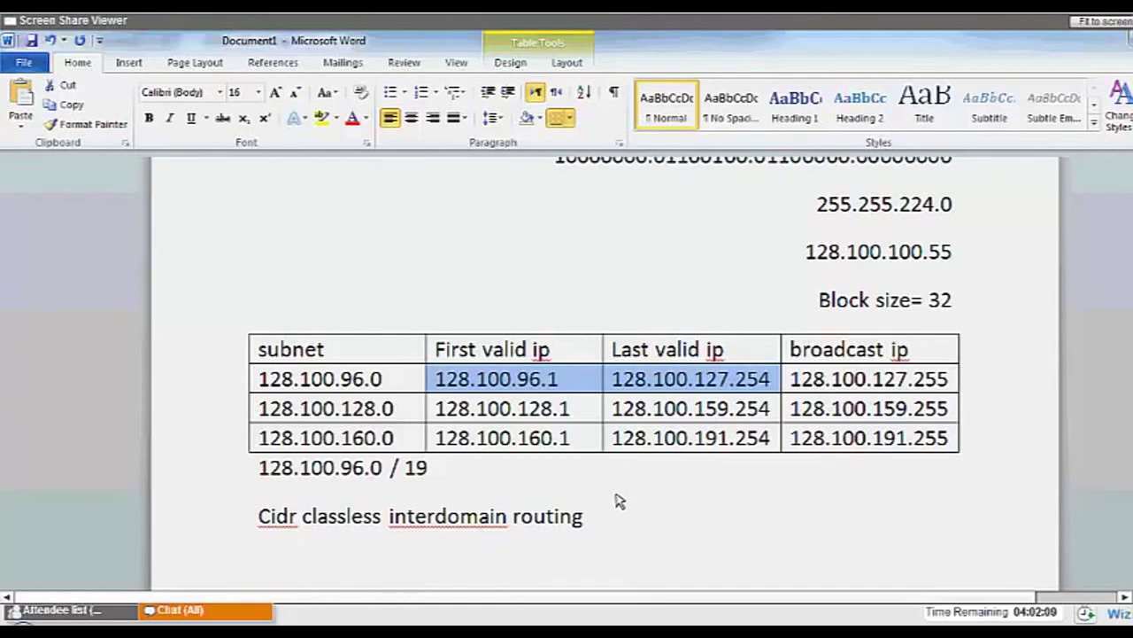
# Step: Scroll back to the IP classes page, clearing the partial highlight on the broadcast address
pyautogui.scroll(10, 619, 501)
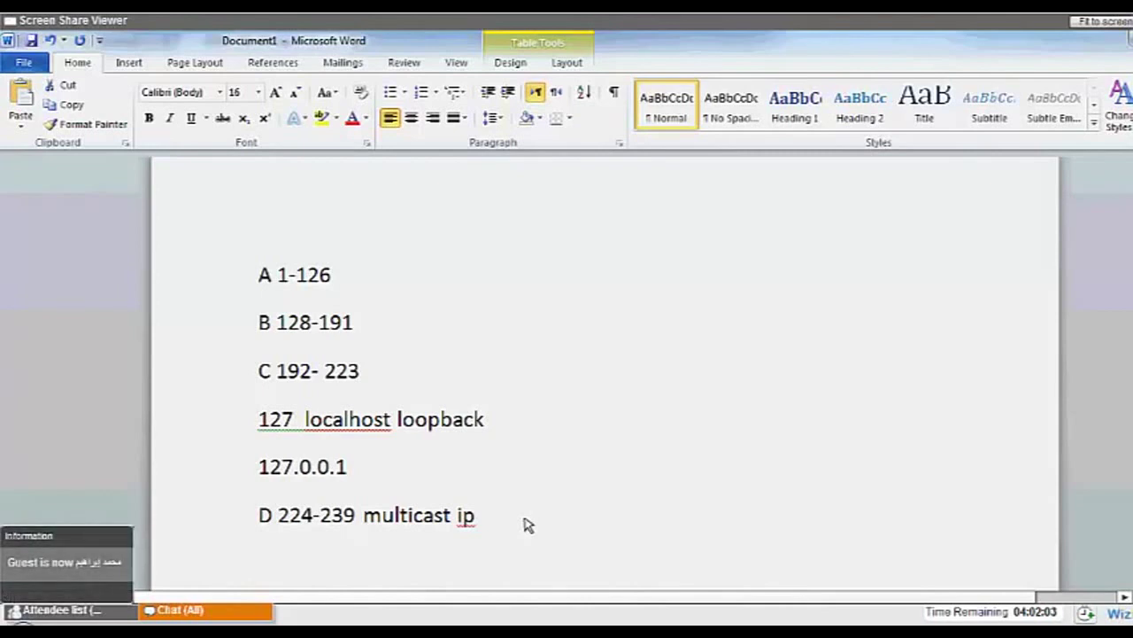
pyautogui.scroll(-10, 529, 525)
pyautogui.scroll(1, 511, 522)
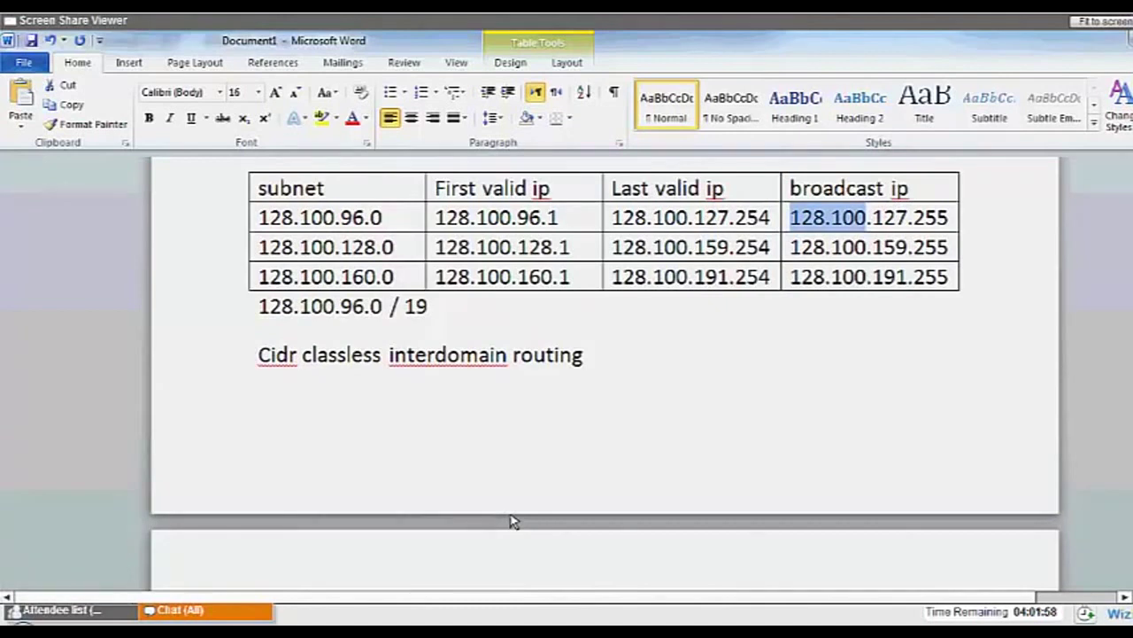
pyautogui.click(436, 218)
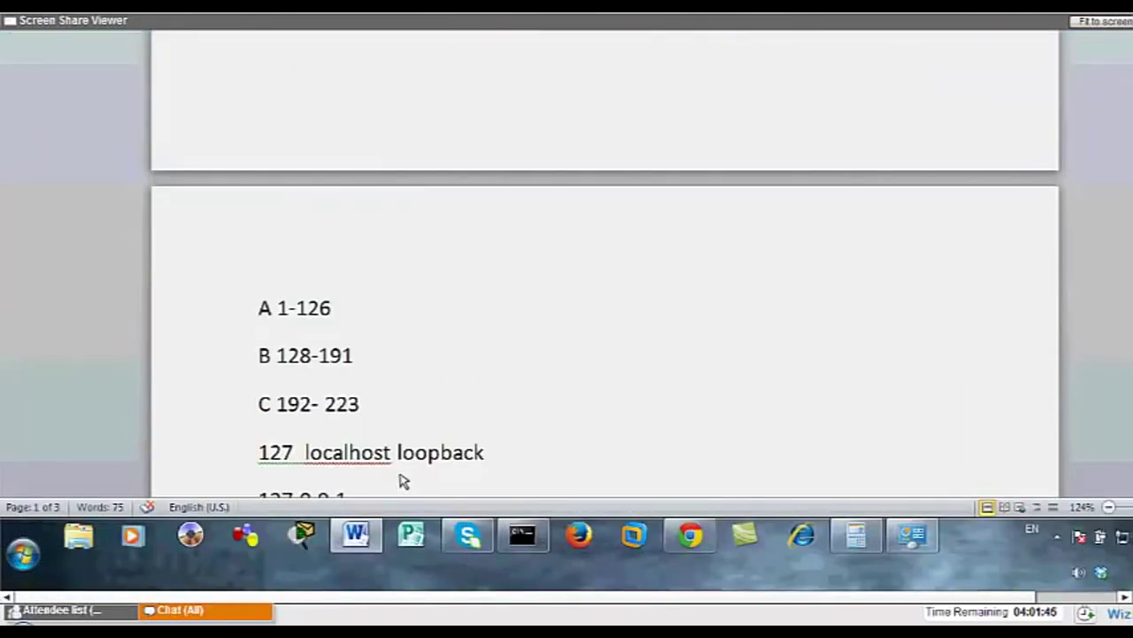
pyautogui.scroll(-2, 416, 476)
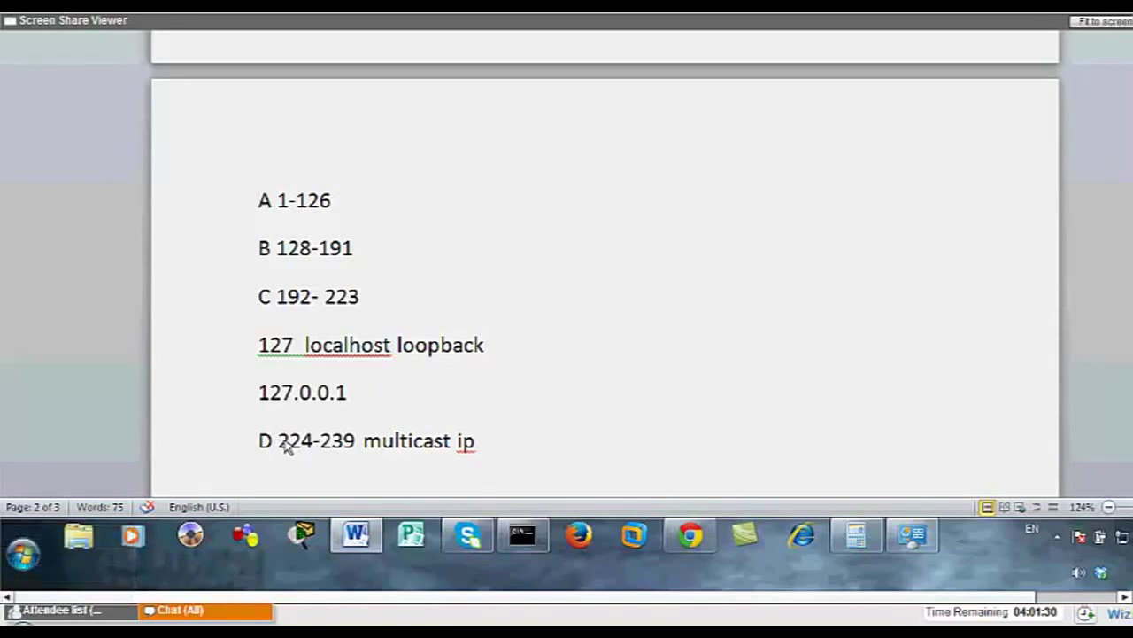
pyautogui.scroll(-1, 287, 447)
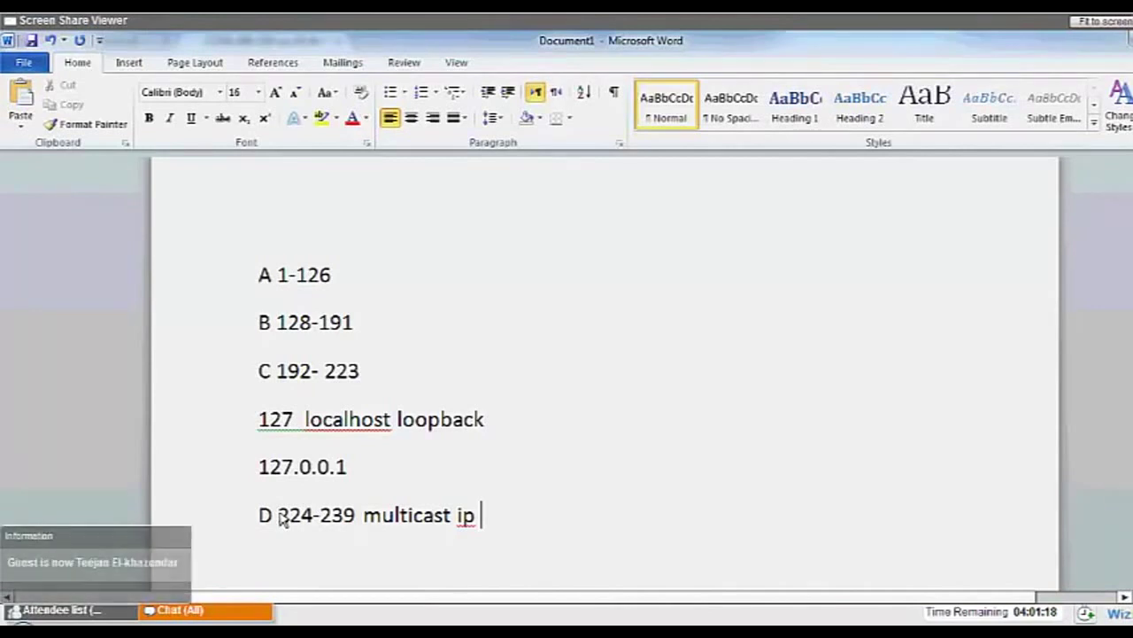
# Step: Type 'unicast' on a new line below the class D multicast entry, then select the letter D
pyautogui.press('Return')
pyautogui.write('unicast')
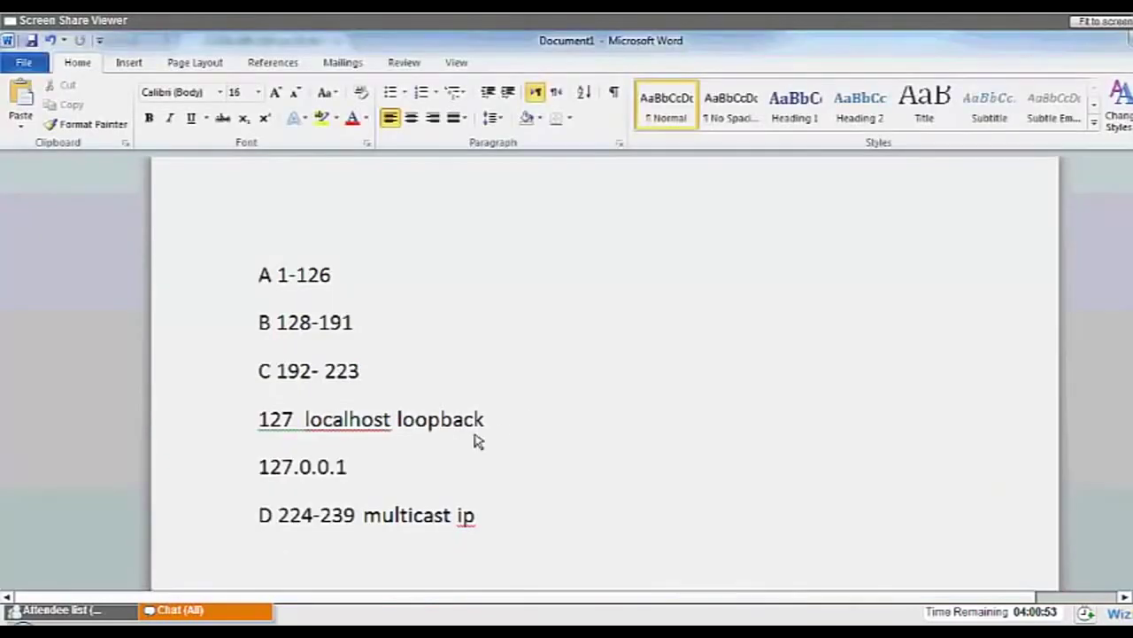
pyautogui.moveTo(259, 553); pyautogui.dragTo(270, 520)
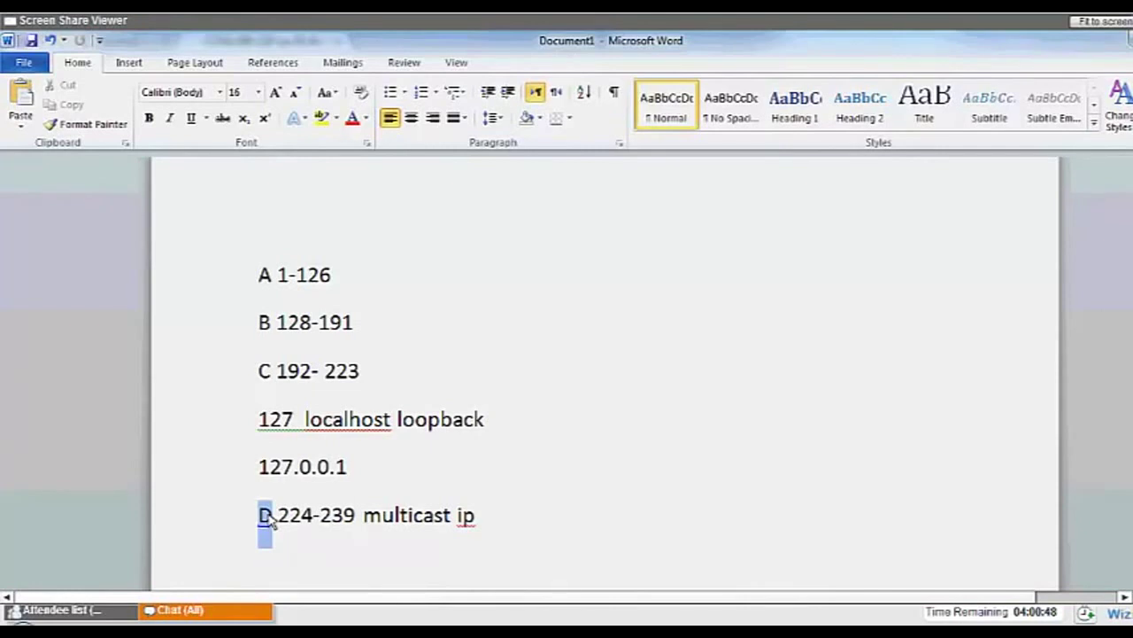
pyautogui.click(286, 524)
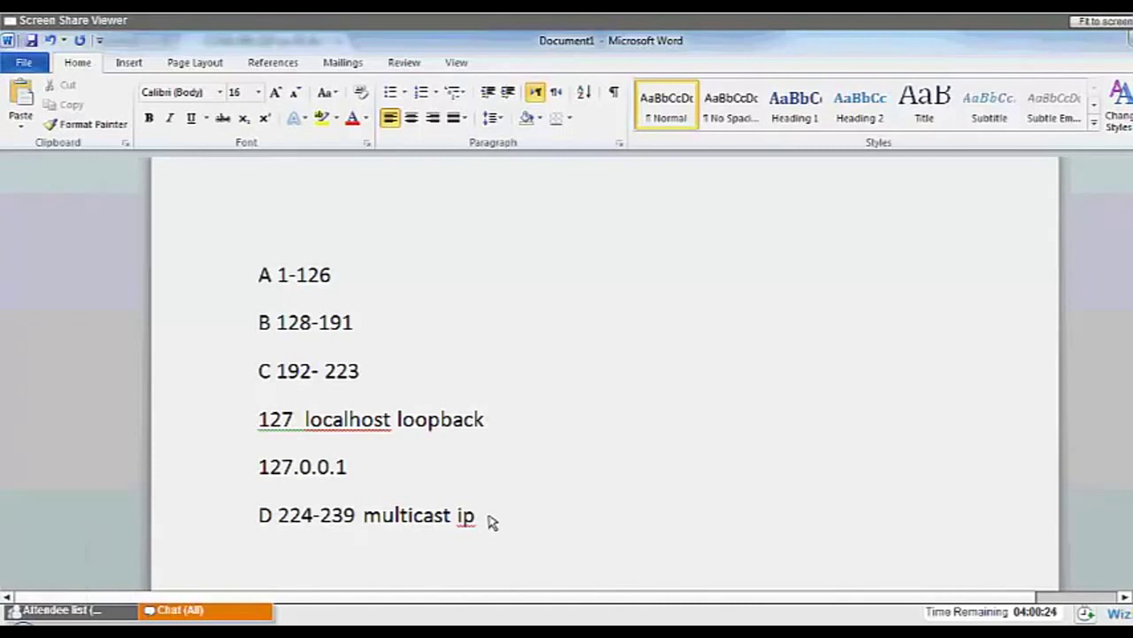
# Step: Add a new line 'E 240-255 future use' below the class D multicast line
pyautogui.press('Return')
pyautogui.write('E 240-255')
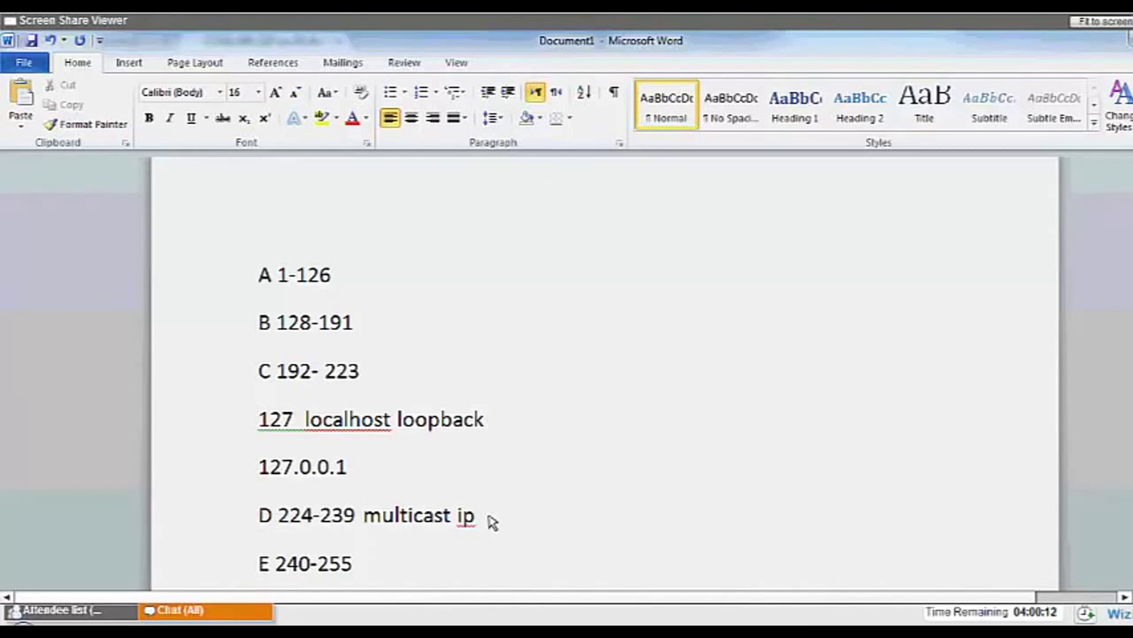
pyautogui.write('future use')
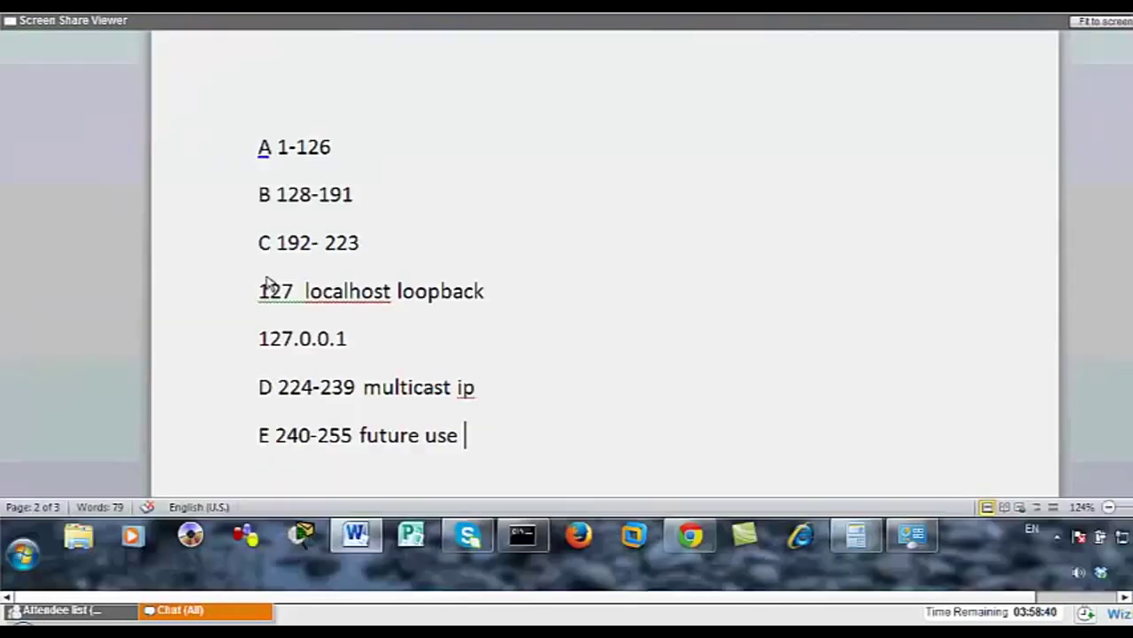
# Step: Highlight the class E line, narrowing the selection to 'E 240-255' and then '240'
pyautogui.tripleClick(451, 437)
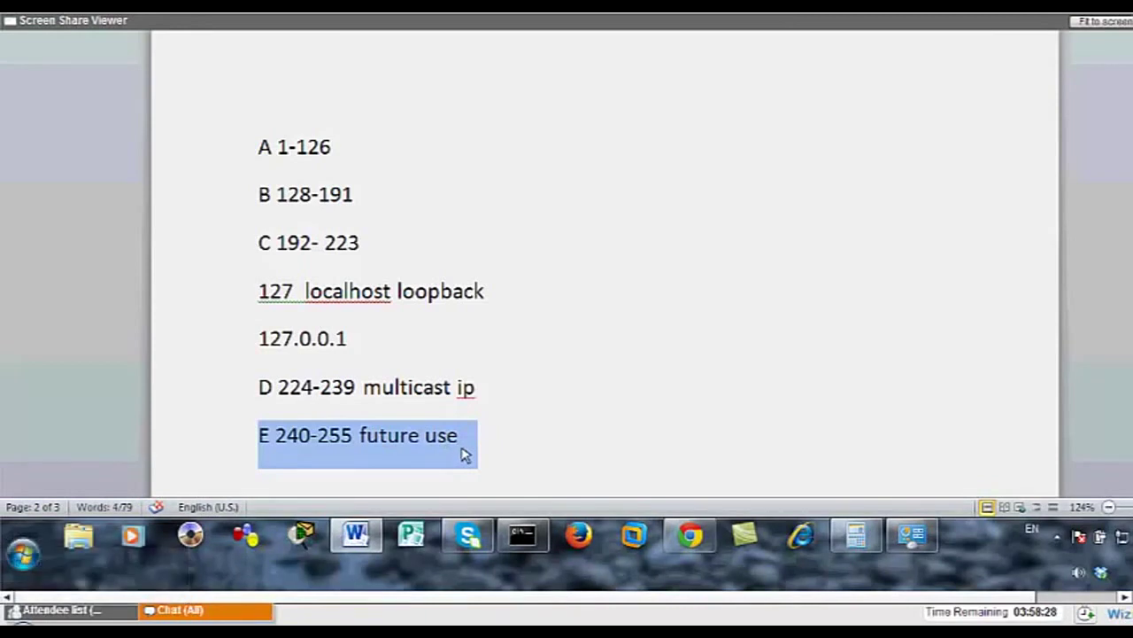
pyautogui.moveTo(465, 454); pyautogui.dragTo(348, 450)
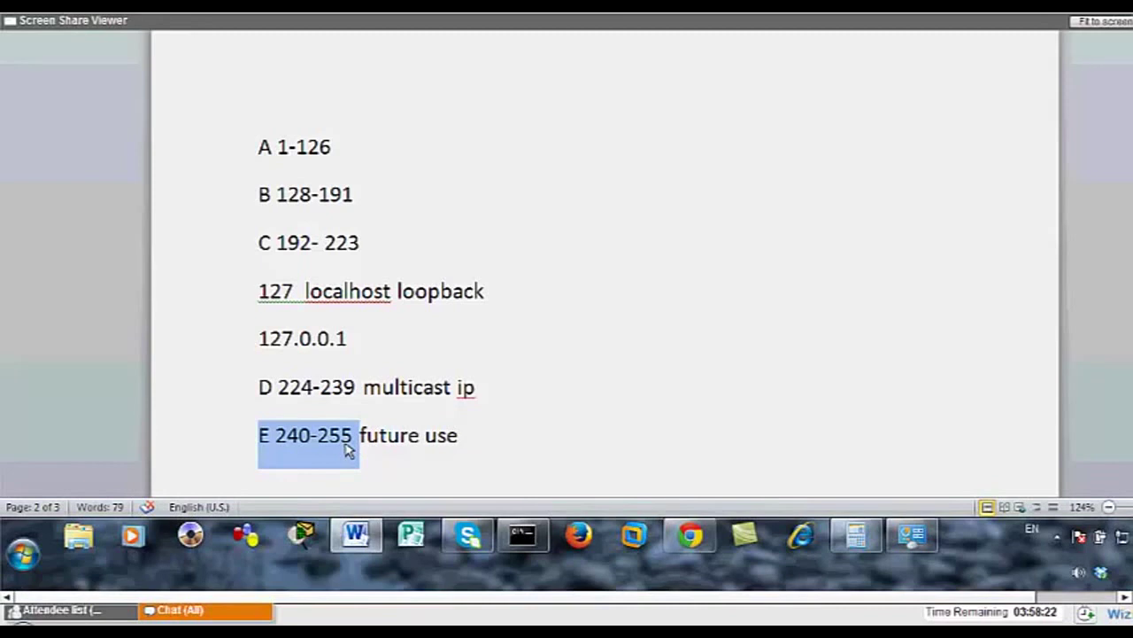
pyautogui.moveTo(275, 442); pyautogui.dragTo(310, 449)
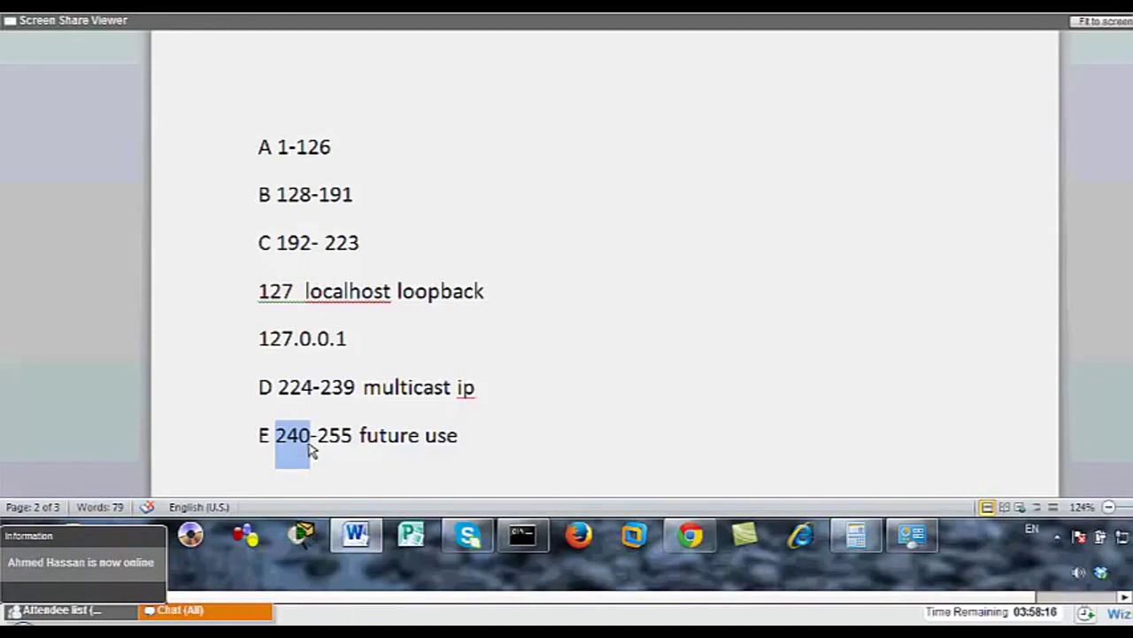
pyautogui.click(508, 413)
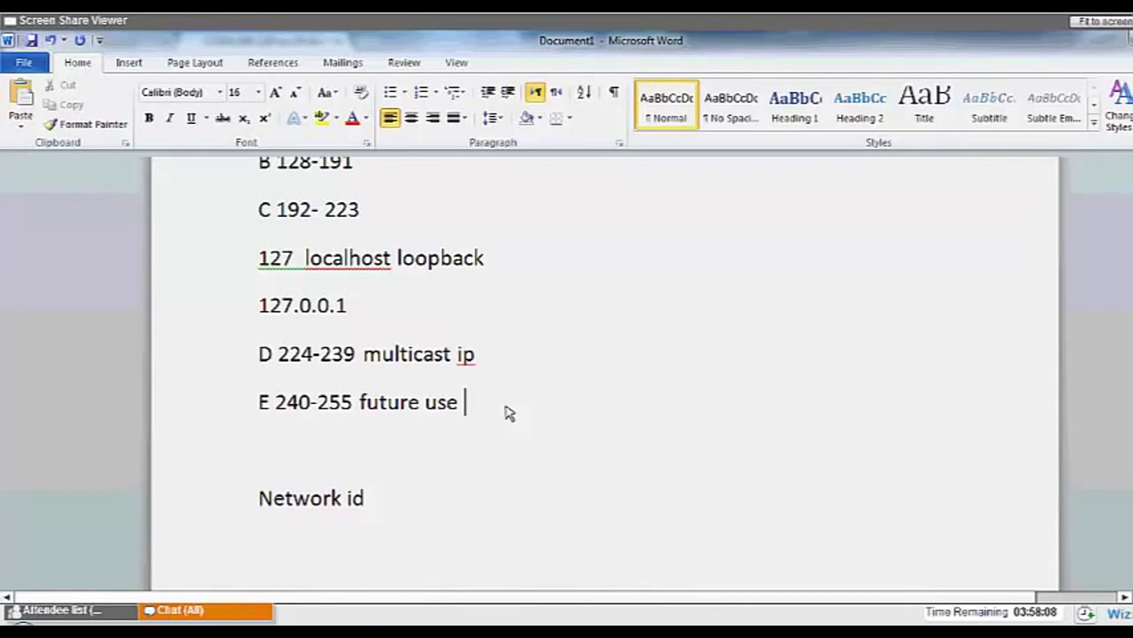
# Step: Insert a blank line above 'Network id' and scroll back to the subnet address table
pyautogui.scroll(1, 460, 372)
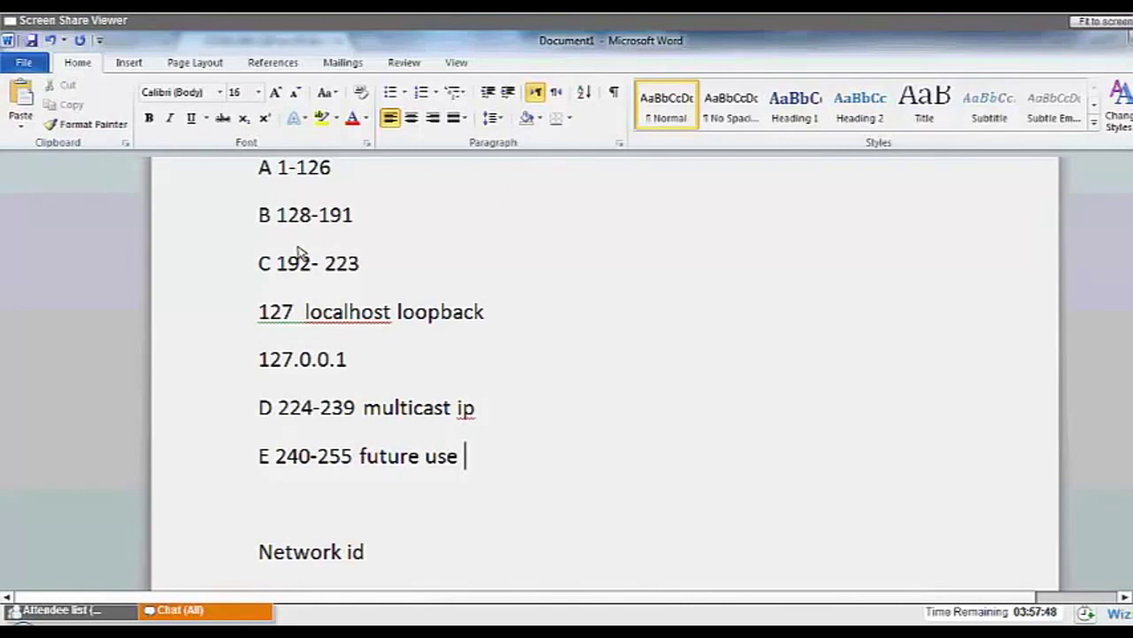
pyautogui.hotkey('alt', 'Tab')
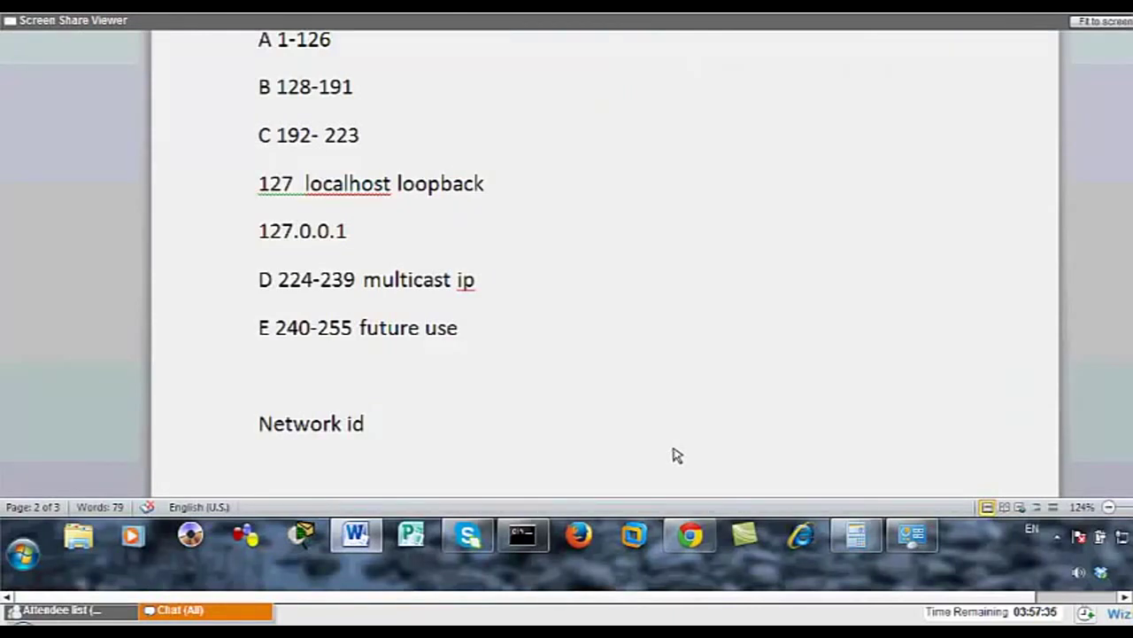
pyautogui.press('Return')
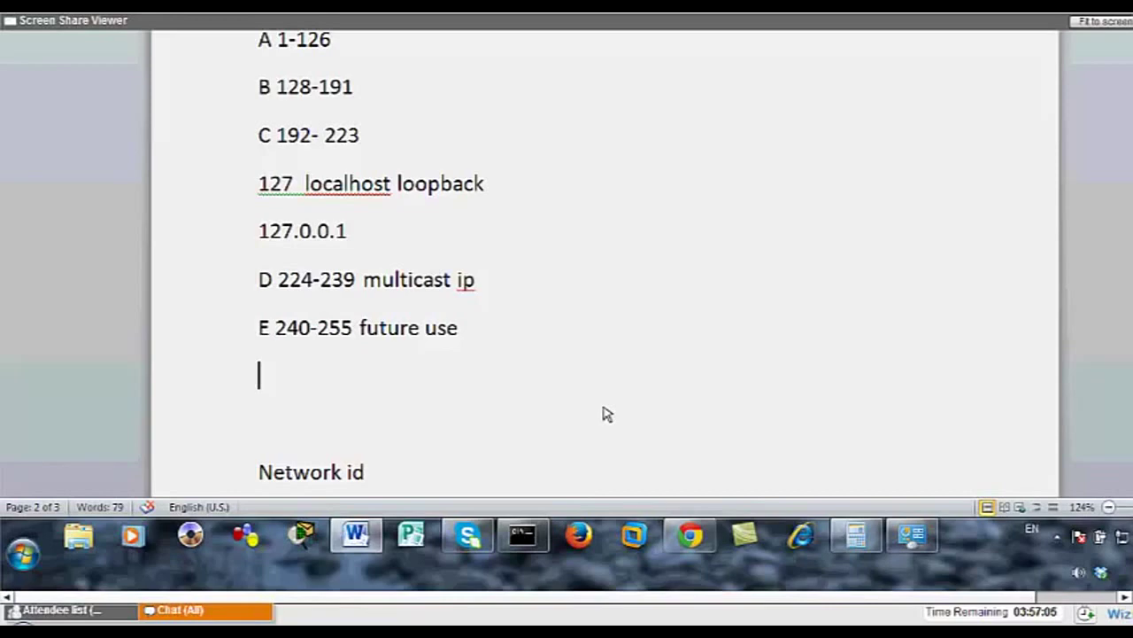
pyautogui.scroll(5, 606, 413)
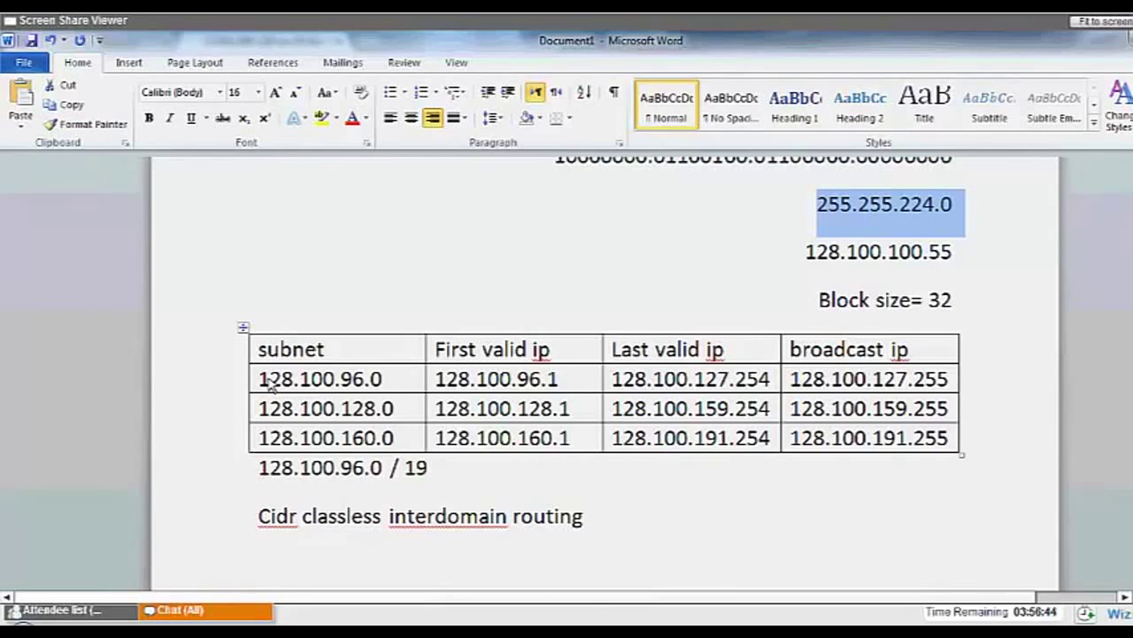
pyautogui.scroll(-1, 284, 416)
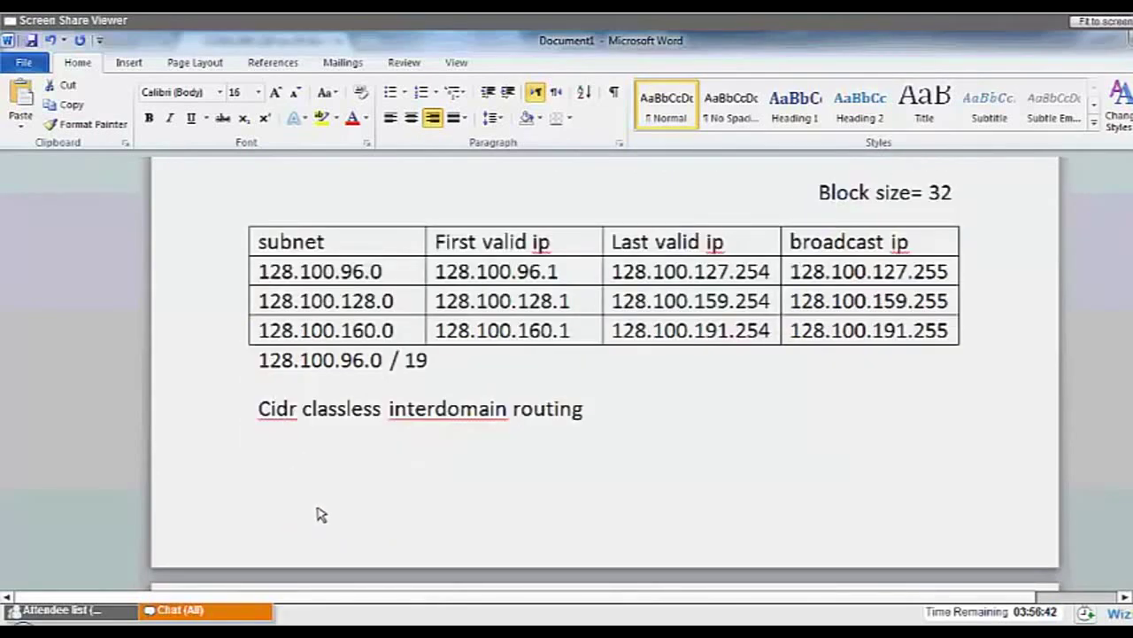
# Step: Type '192.115.103.64 / 27' on the empty line under the class E note, then start a new line
pyautogui.scroll(1, 346, 516)
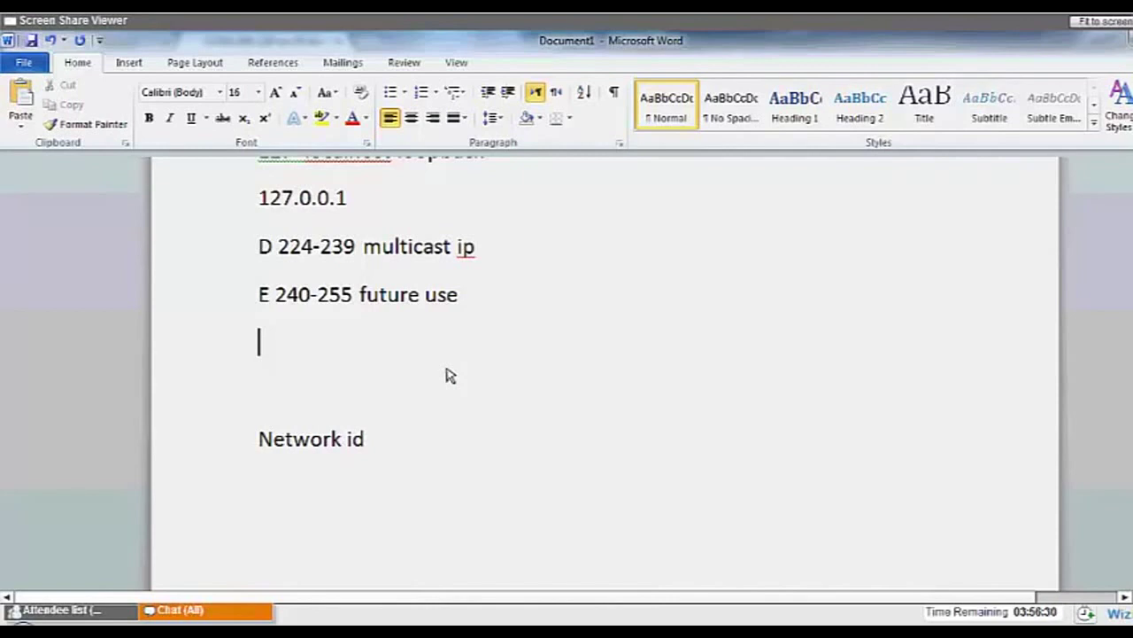
pyautogui.write('192.')
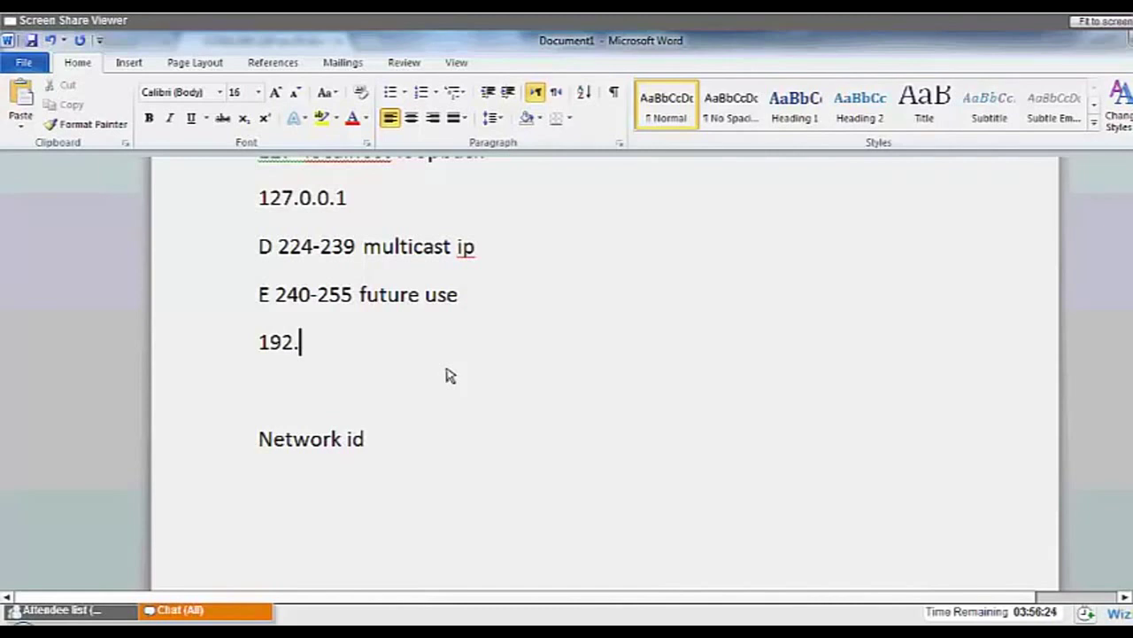
pyautogui.write('115.103.')
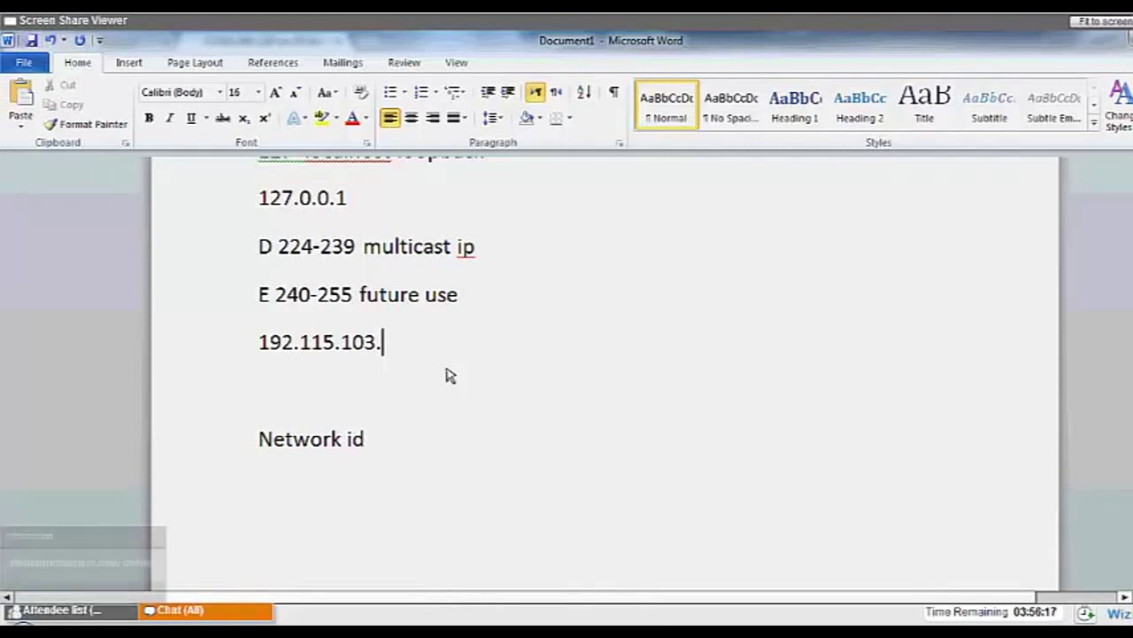
pyautogui.write('64 / 27')
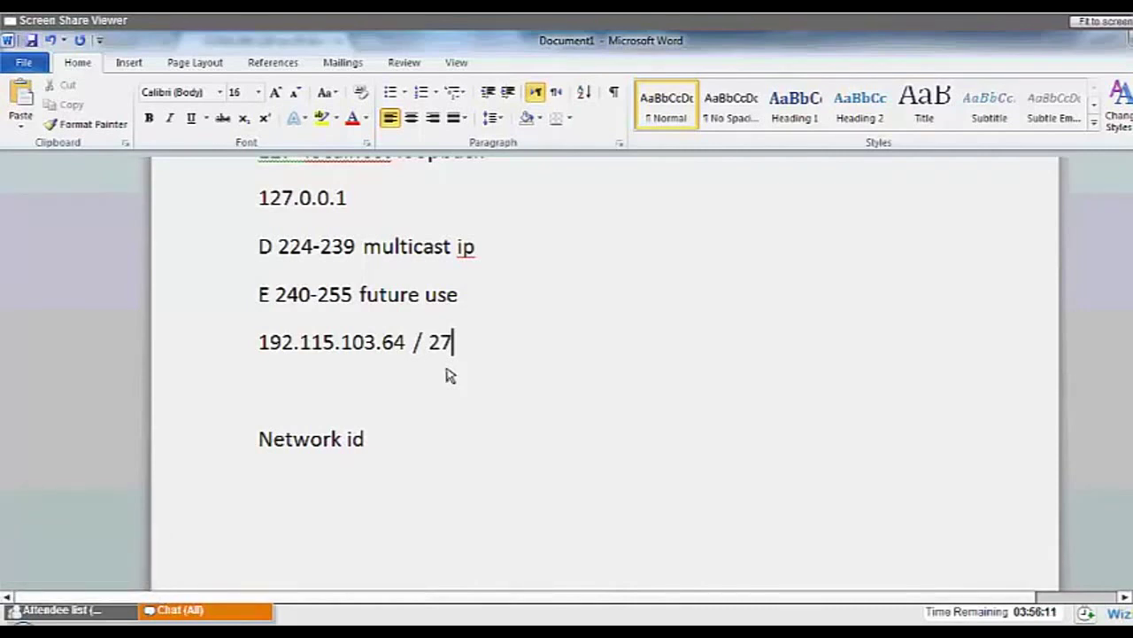
pyautogui.press('Return')
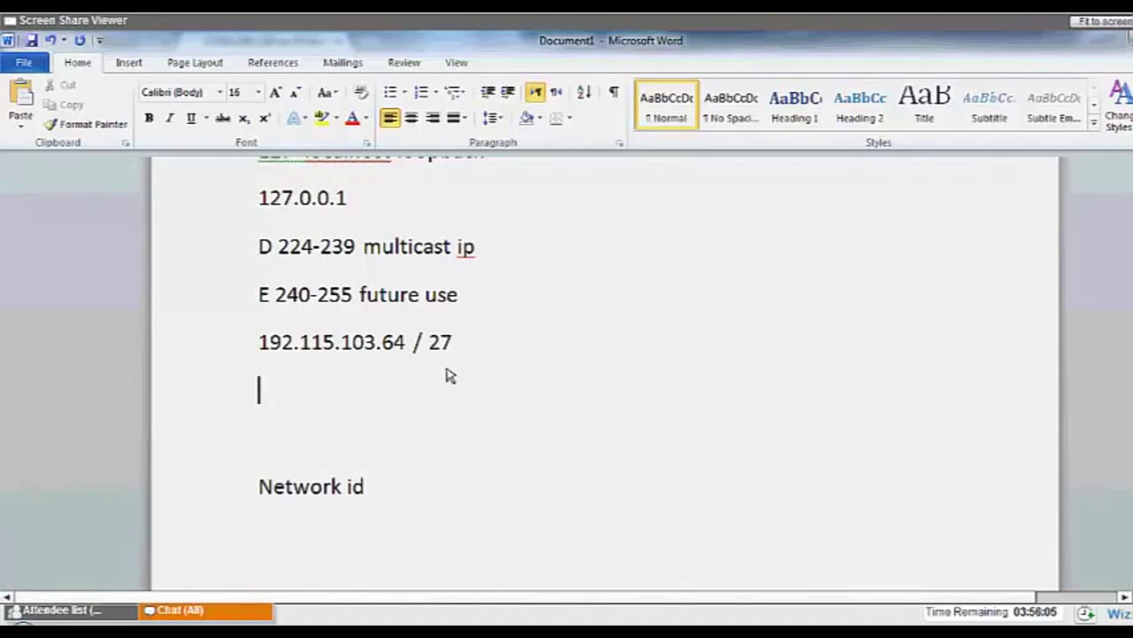
# Step: Enter the mask 255.255.255.224, replacing a trial binary last octet with 224
pyautogui.write('255.255.255.')
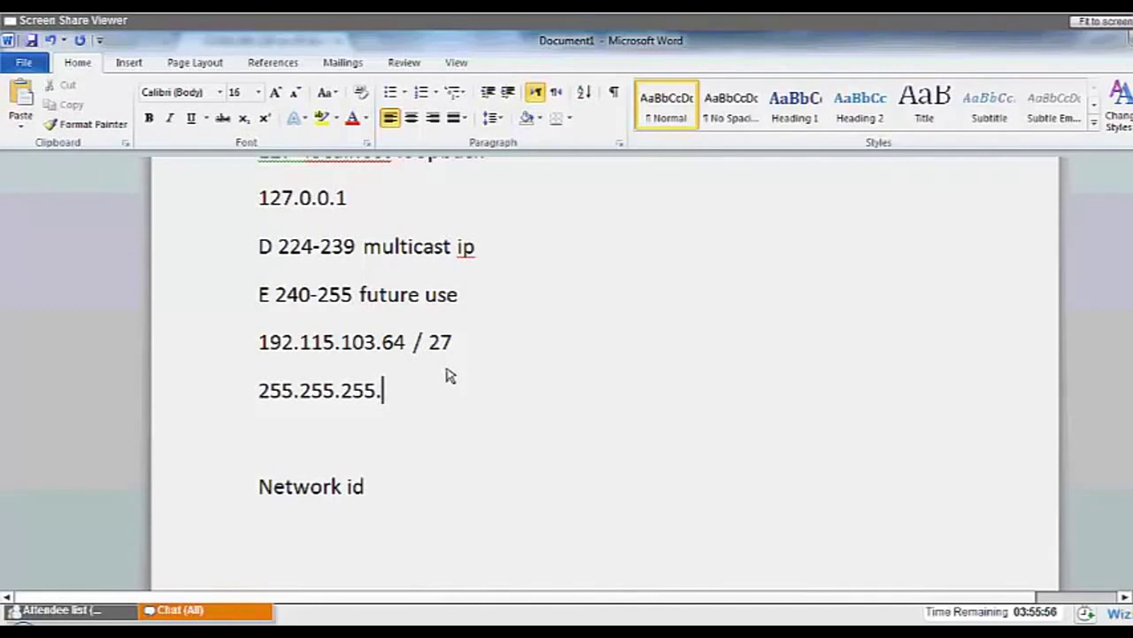
pyautogui.write('11')
pyautogui.write('1000000')
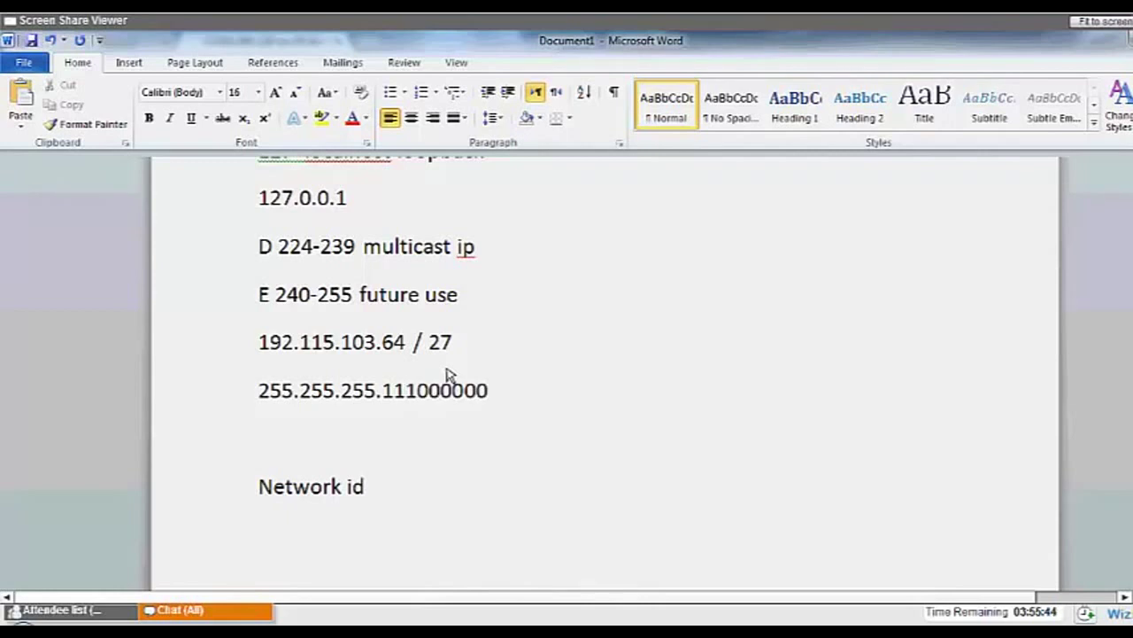
pyautogui.press('BackSpace')
pyautogui.press('BackSpace')
pyautogui.press('BackSpace')
pyautogui.press('BackSpace')
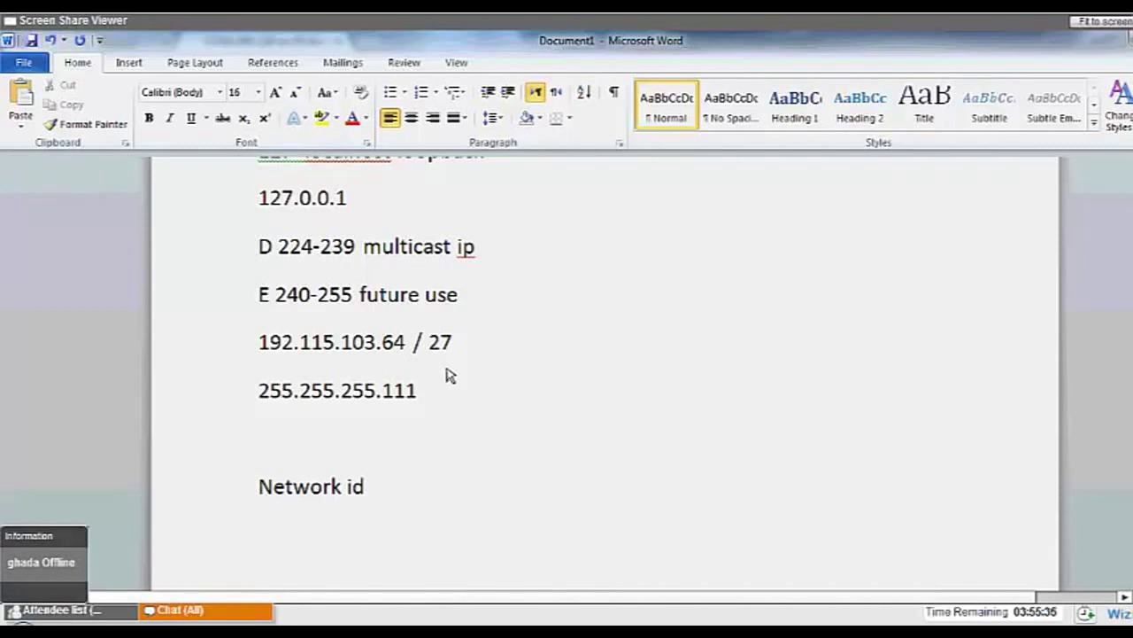
pyautogui.press('BackSpace')
pyautogui.press('BackSpace')
pyautogui.press('BackSpace')
pyautogui.write('224')
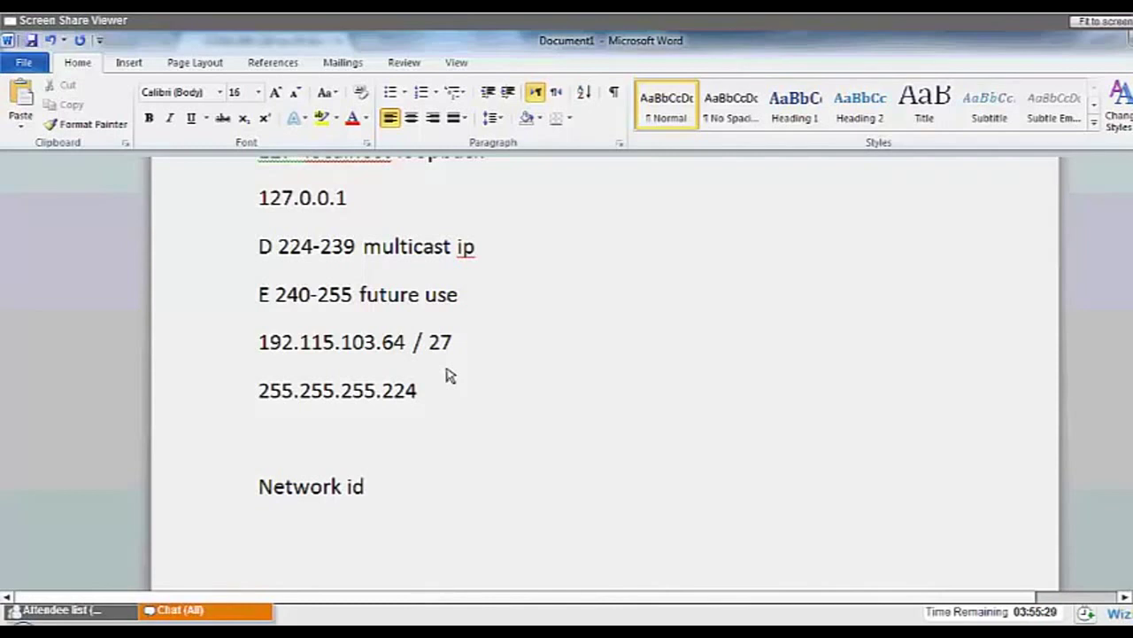
pyautogui.doubleClick(430, 373)
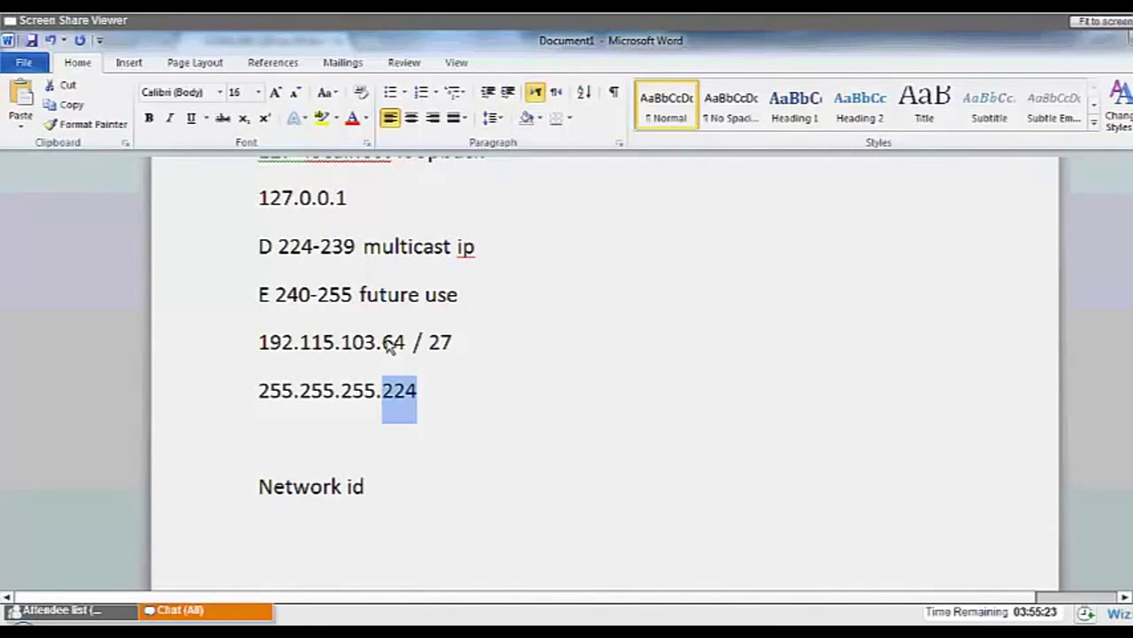
pyautogui.moveTo(388, 346); pyautogui.dragTo(432, 352)
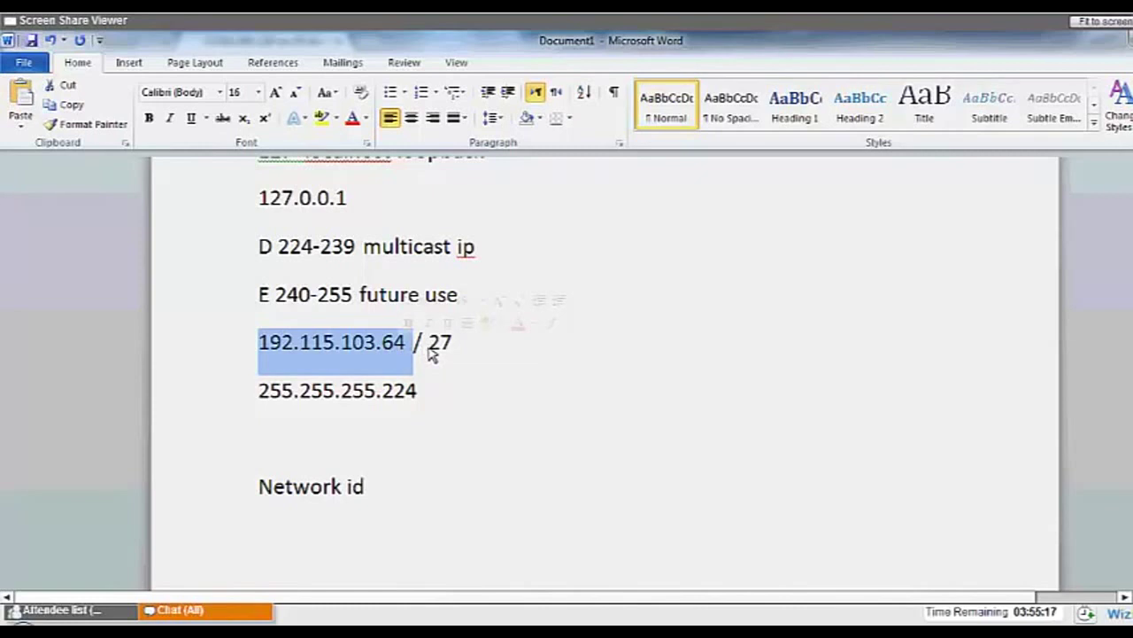
pyautogui.doubleClick(434, 347)
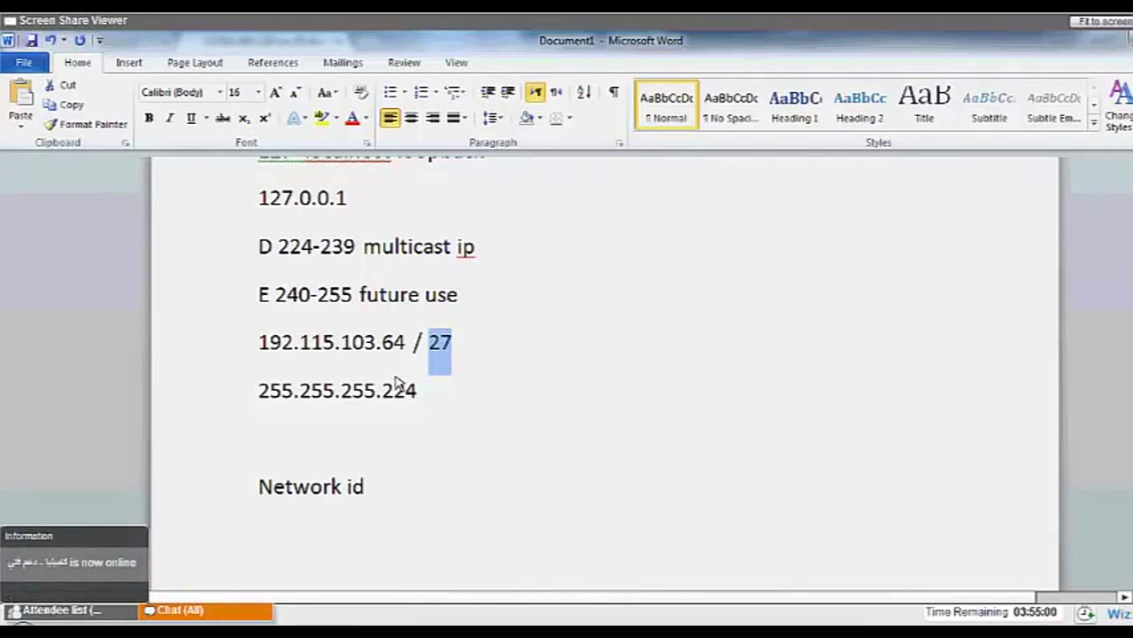
pyautogui.click(397, 384)
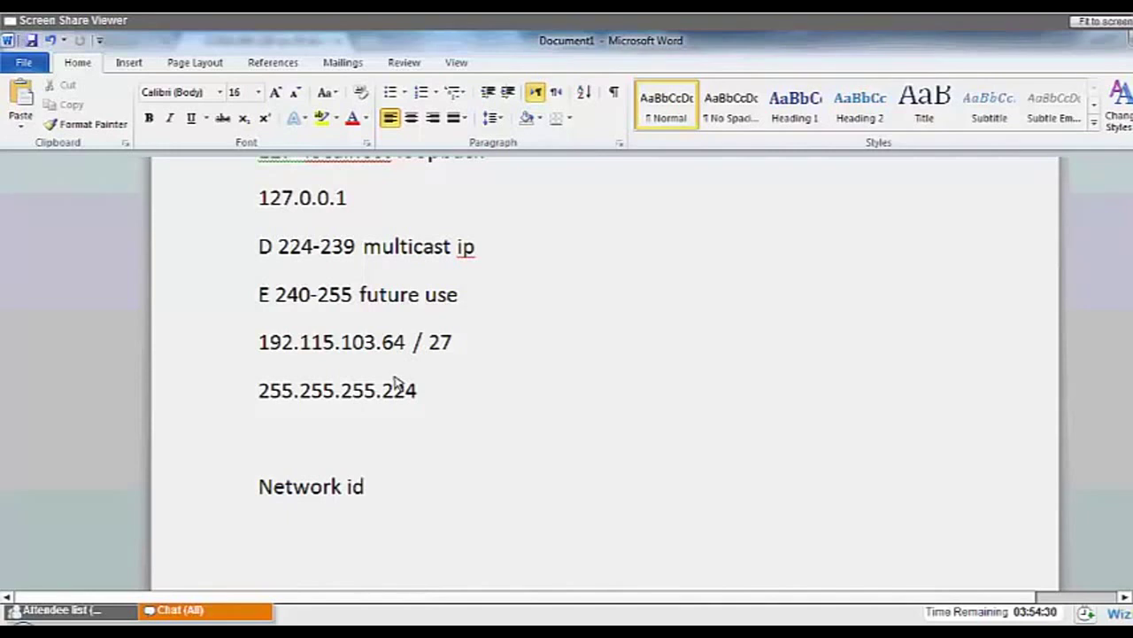
pyautogui.click(400, 388)
# Step: Insert '192.115.103.96' on a new line above the 255.255.255.224 mask
pyautogui.press('Home')
pyautogui.write('192.115.103')
pyautogui.press('Return')
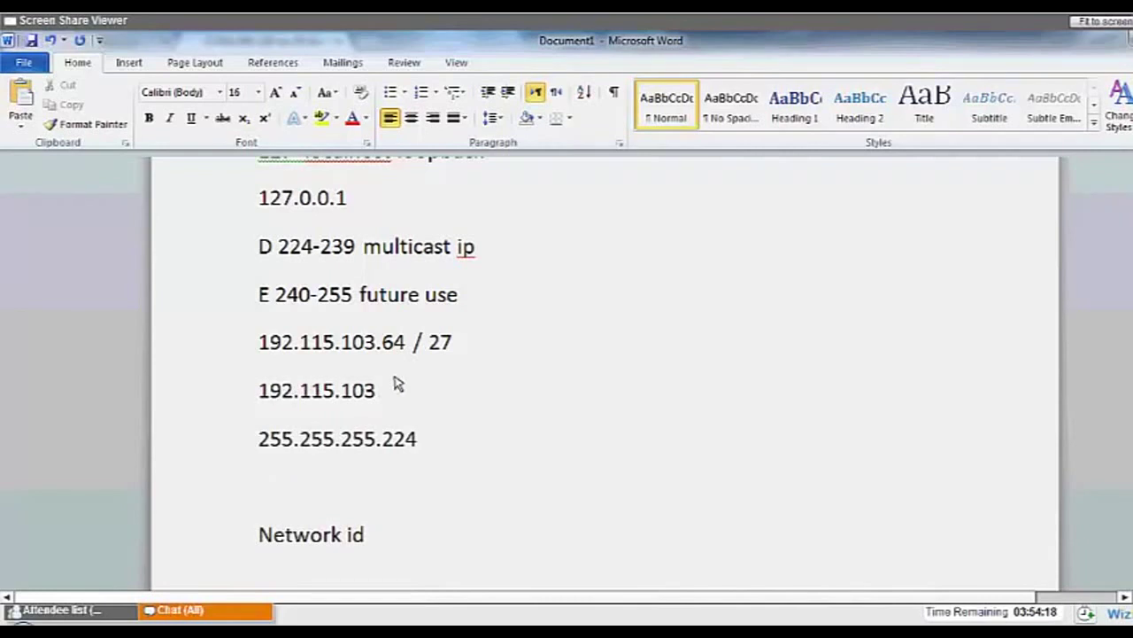
pyautogui.write('.96')
# Step: Highlight the 192.115.103.96 and 192.115.103.64 / 27 lines to compare them
pyautogui.tripleClick(340, 393)
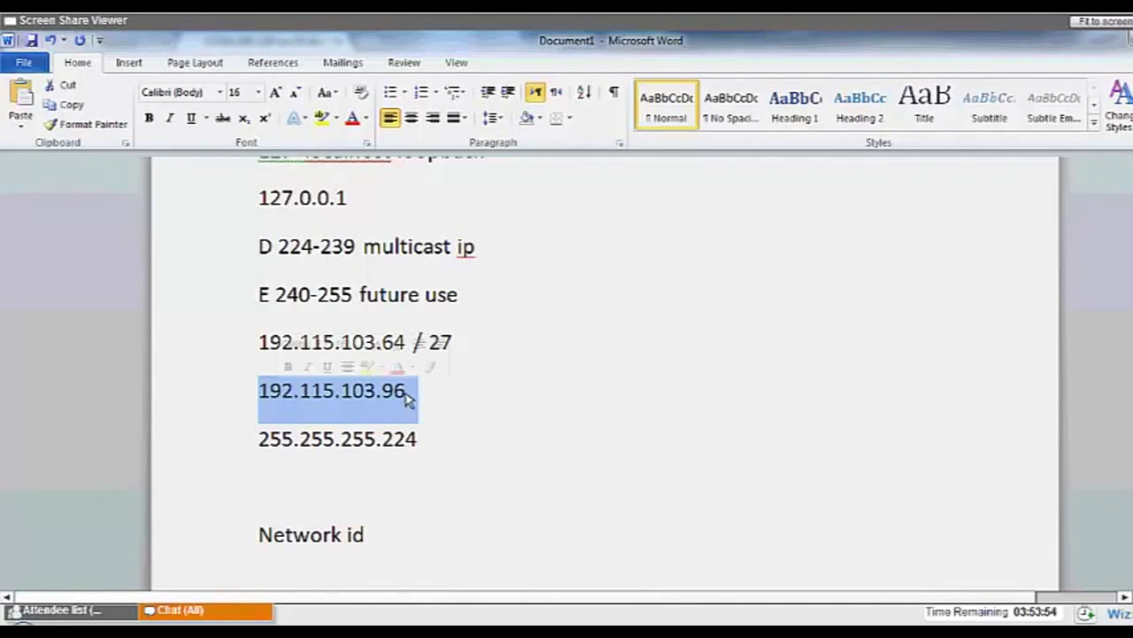
pyautogui.press('Up')
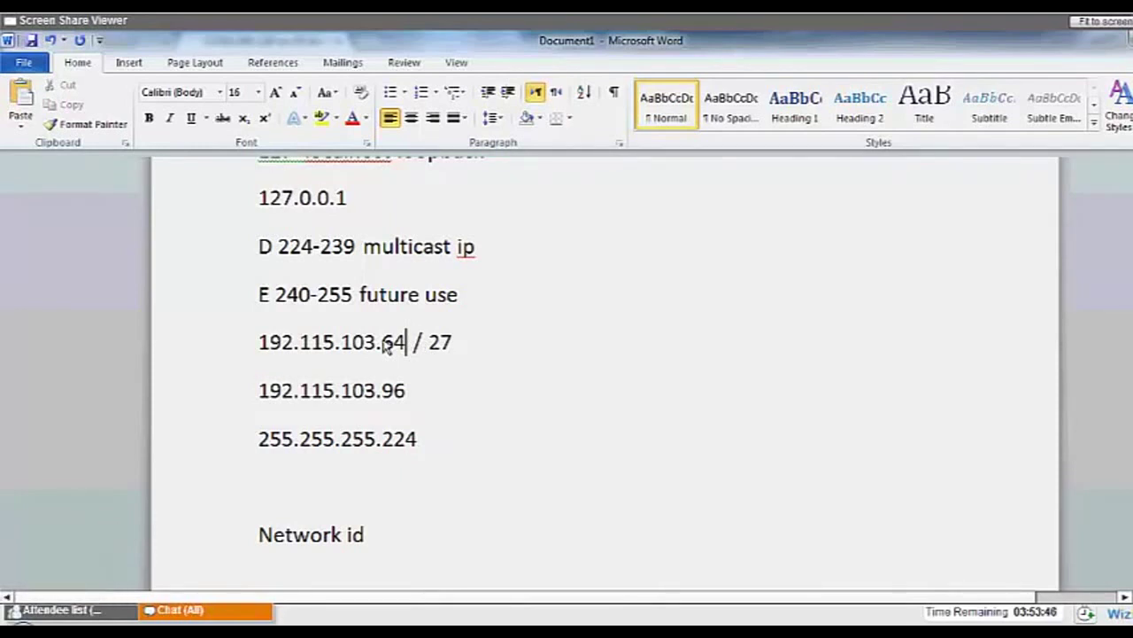
pyautogui.tripleClick(359, 363)
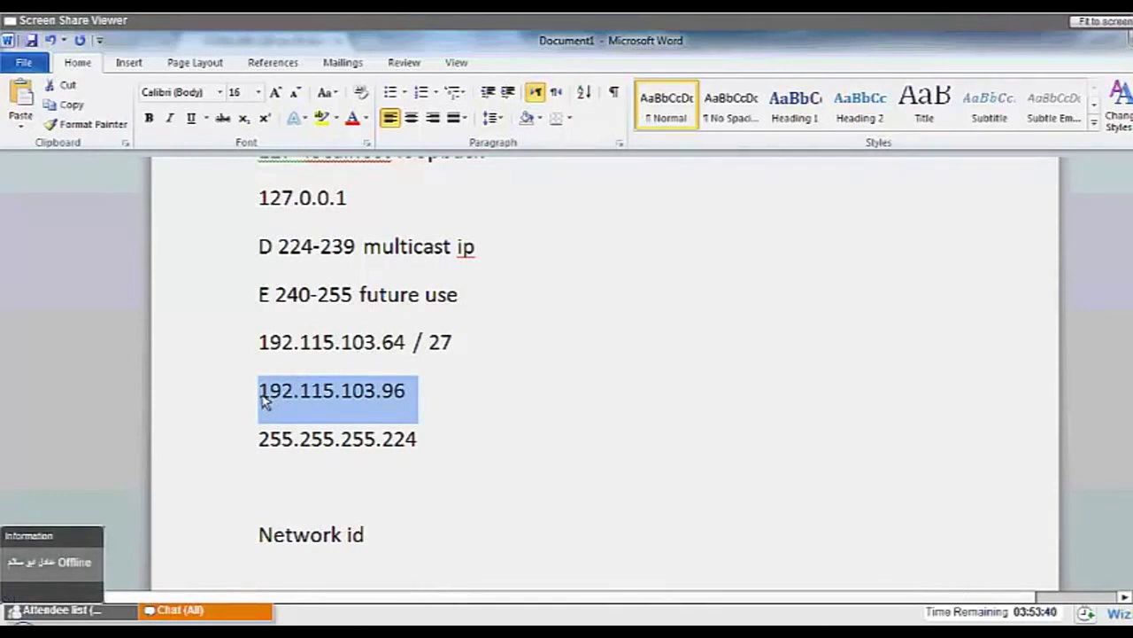
pyautogui.tripleClick(358, 363)
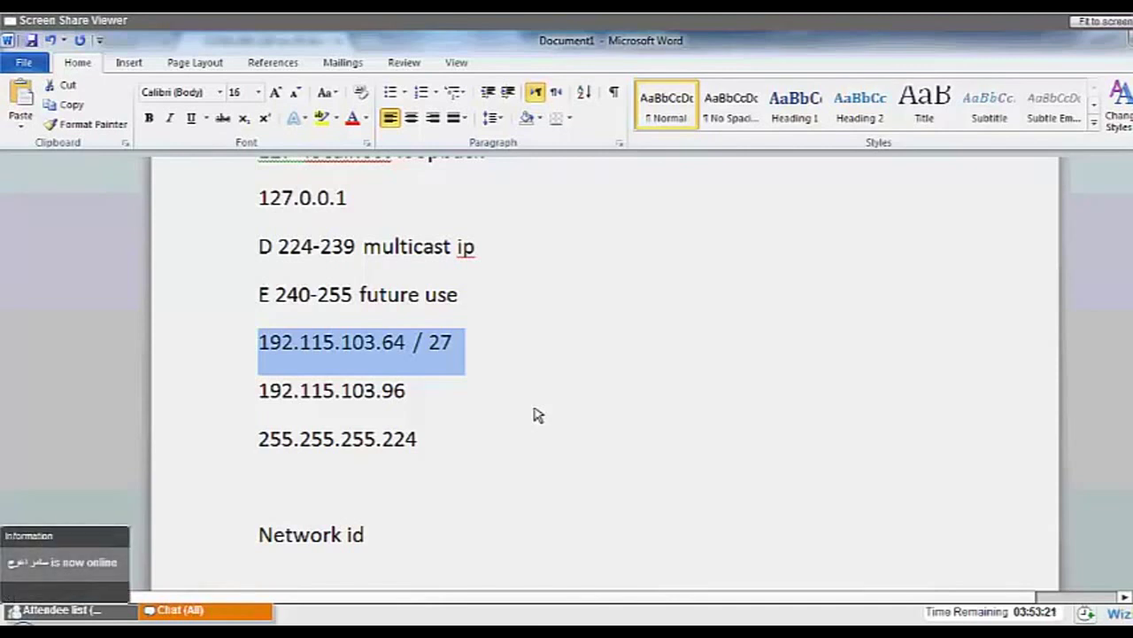
pyautogui.press('Left')
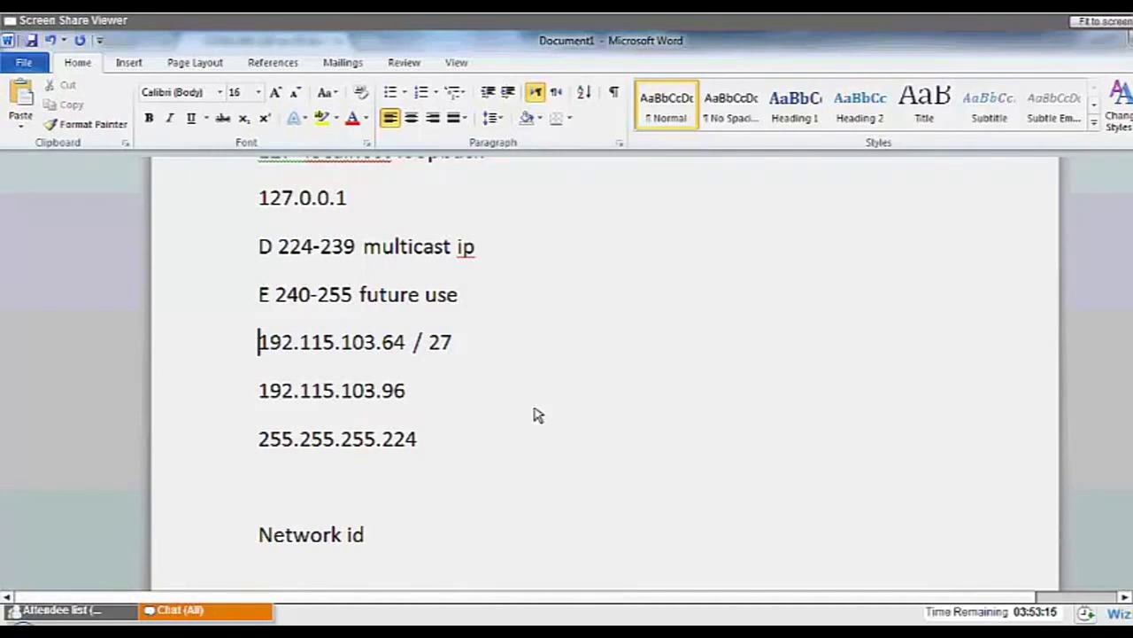
# Step: Add binary mask 11111111.11111111.11111111.11100000 below the /27 line, highlighting its last 1 bit and 192.115.103.96
pyautogui.press('End')
pyautogui.press('Return')
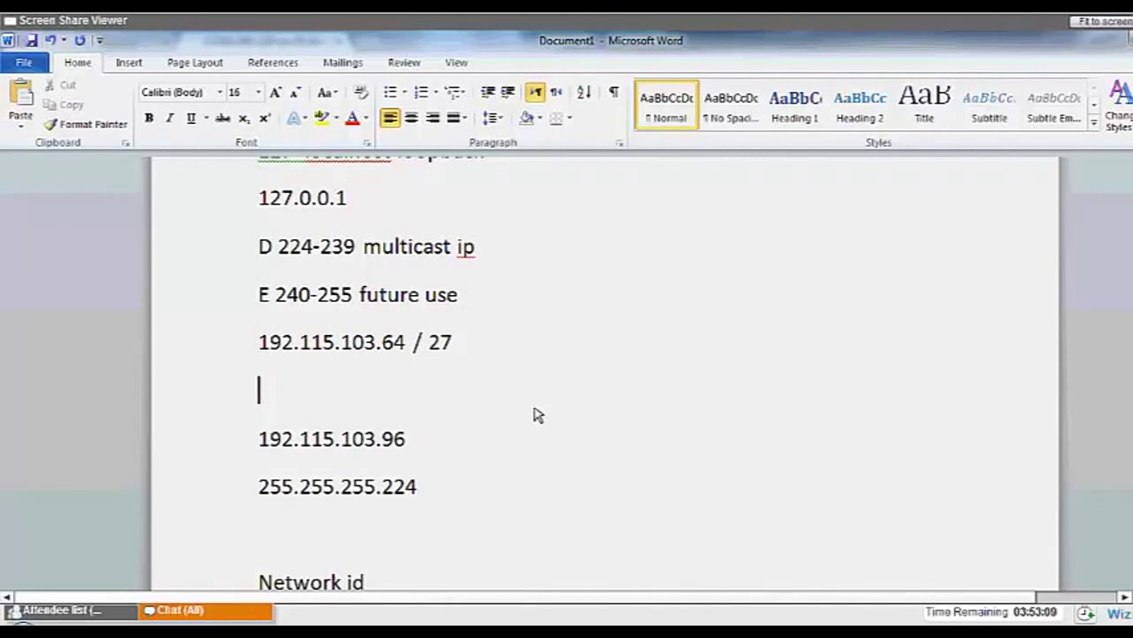
pyautogui.write('11111111.11111111.11')
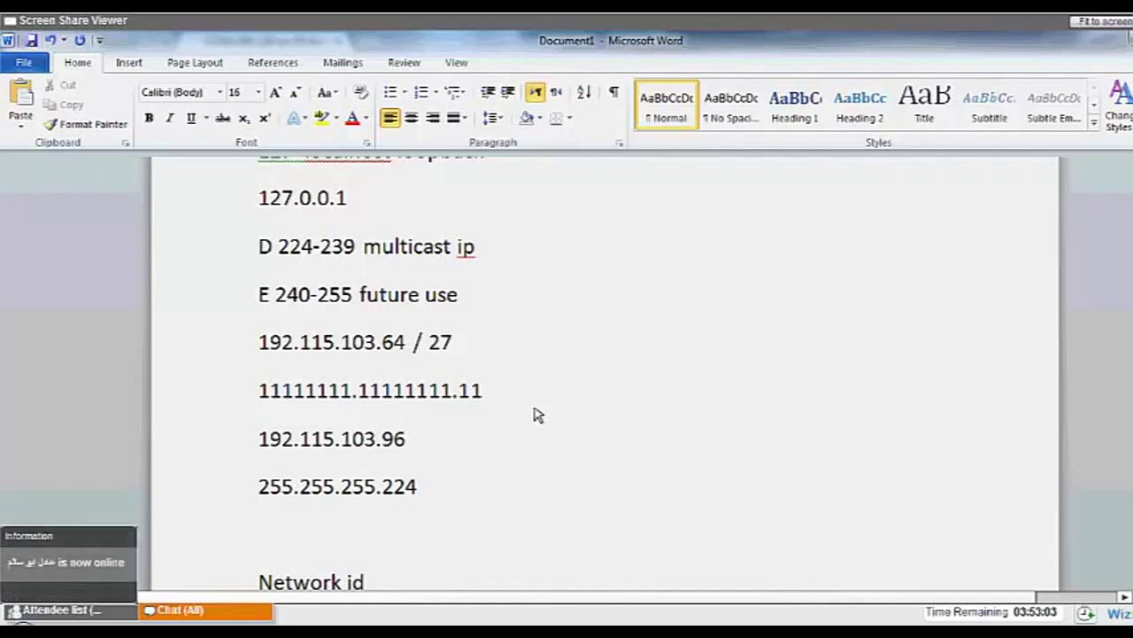
pyautogui.write('111111.11100000')
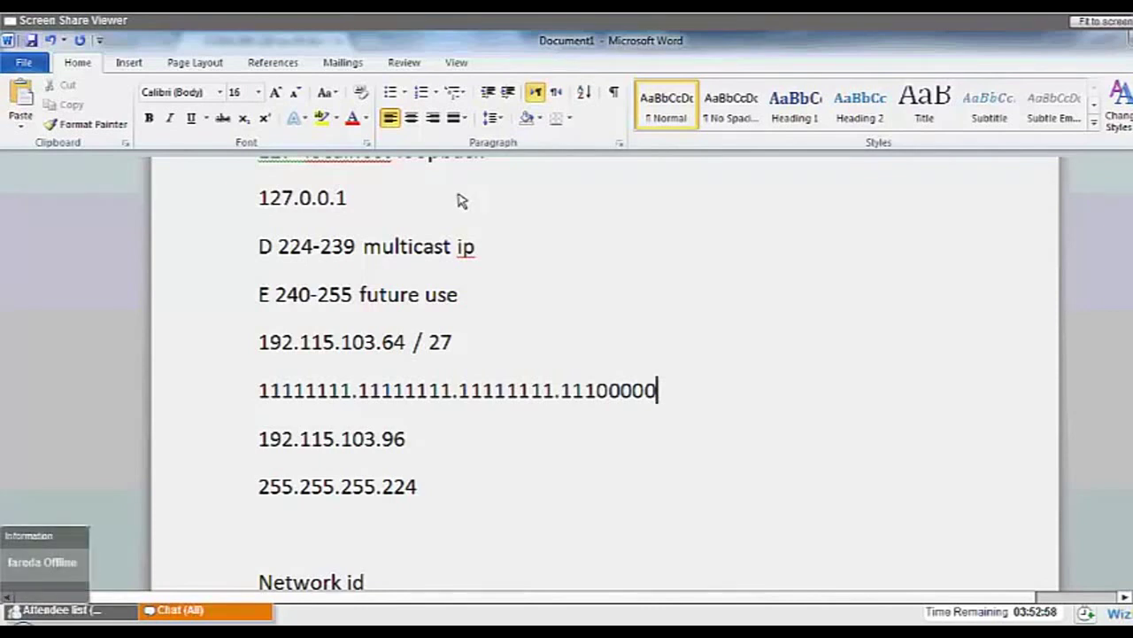
pyautogui.moveTo(583, 390); pyautogui.dragTo(595, 389)
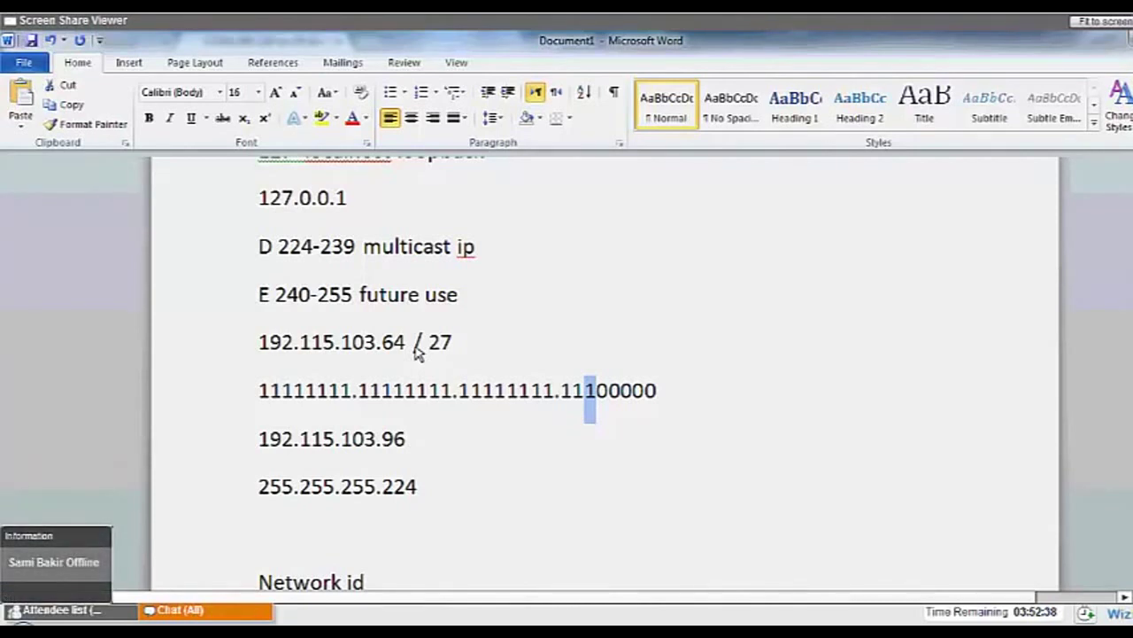
pyautogui.moveTo(259, 438); pyautogui.dragTo(405, 438)
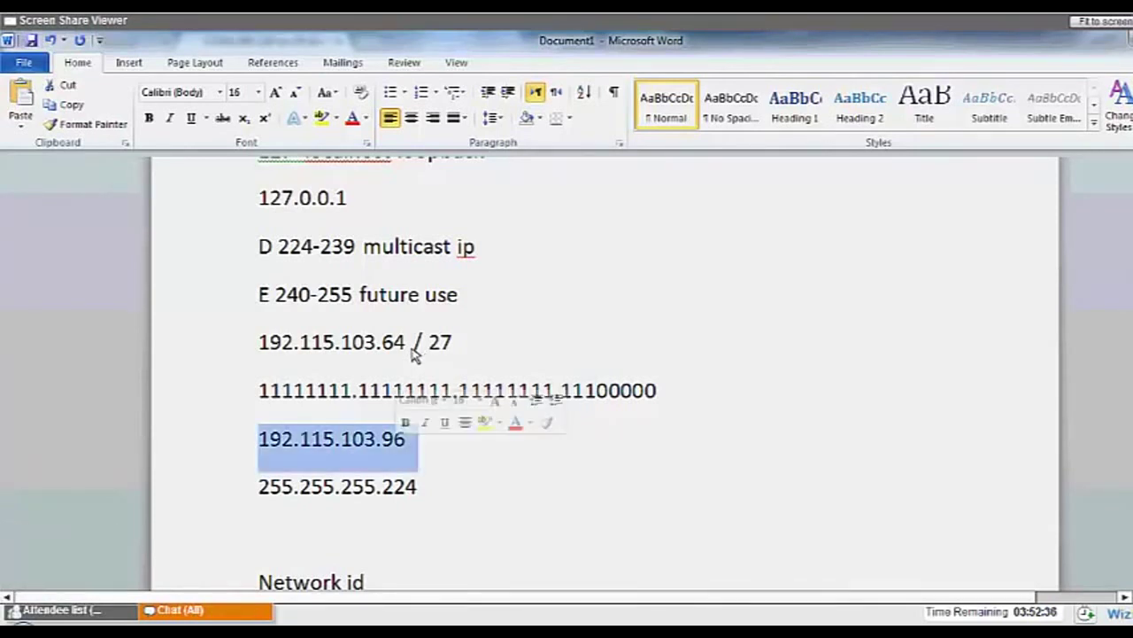